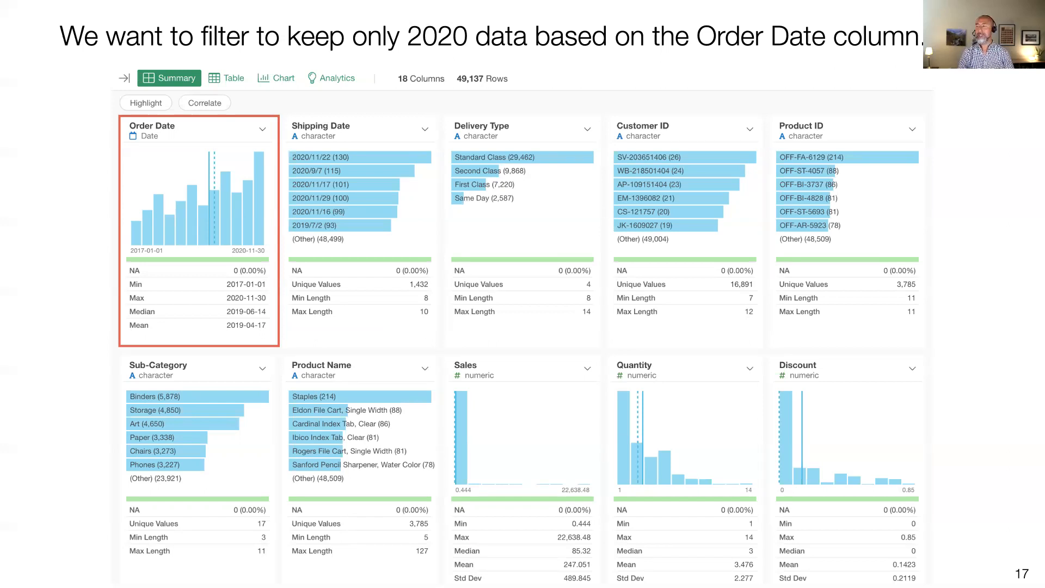
Switch to Exploratory and hide the data frame sidebar
{"action": "key", "text": "Escape"}
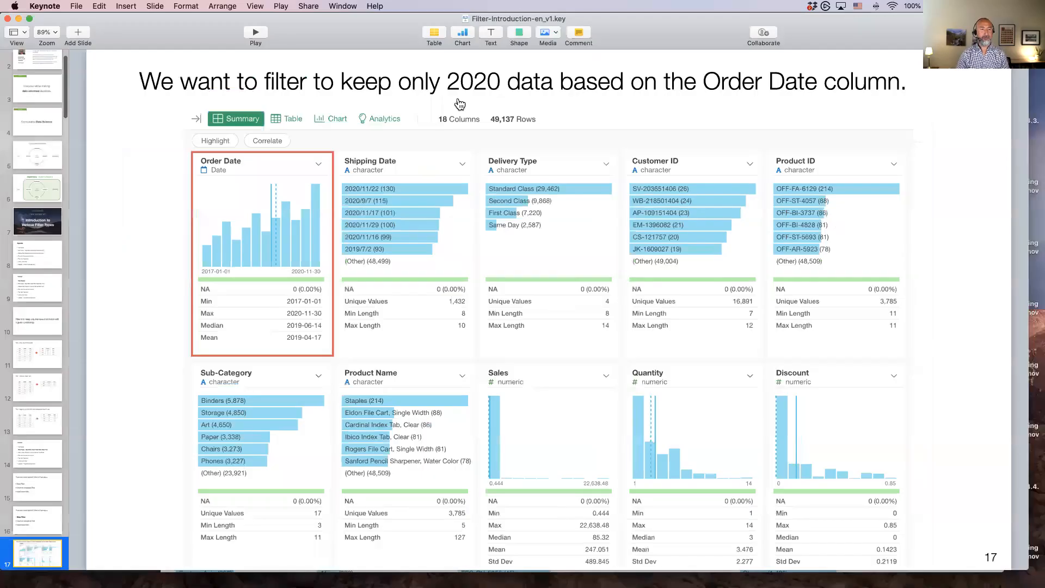
{"action": "key", "text": "super+Tab"}
{"action": "key", "text": "super+Tab"}
{"action": "mouse_move", "coordinate": [90, 104]}
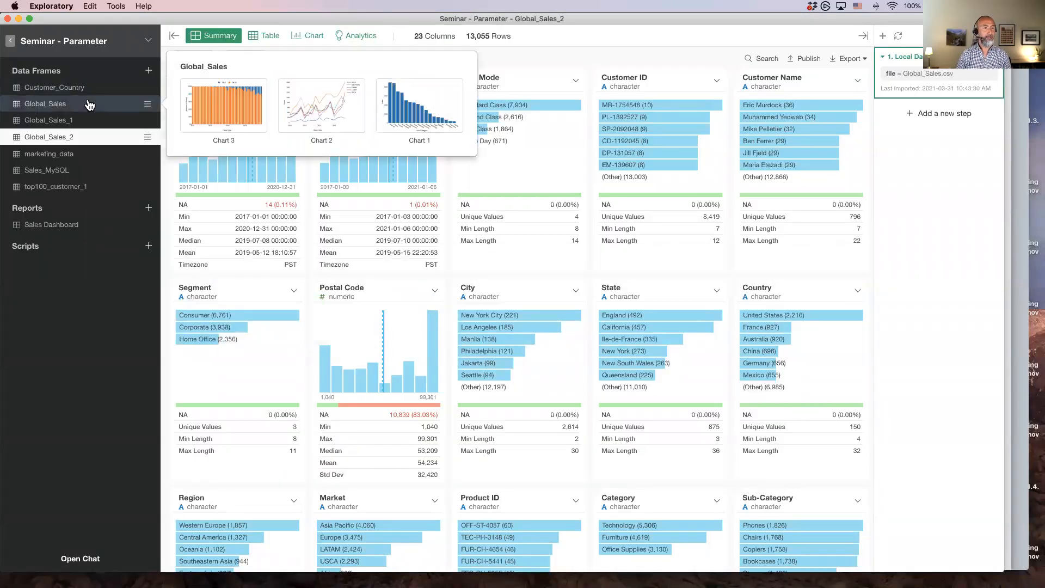
{"action": "left_click", "coordinate": [174, 37]}
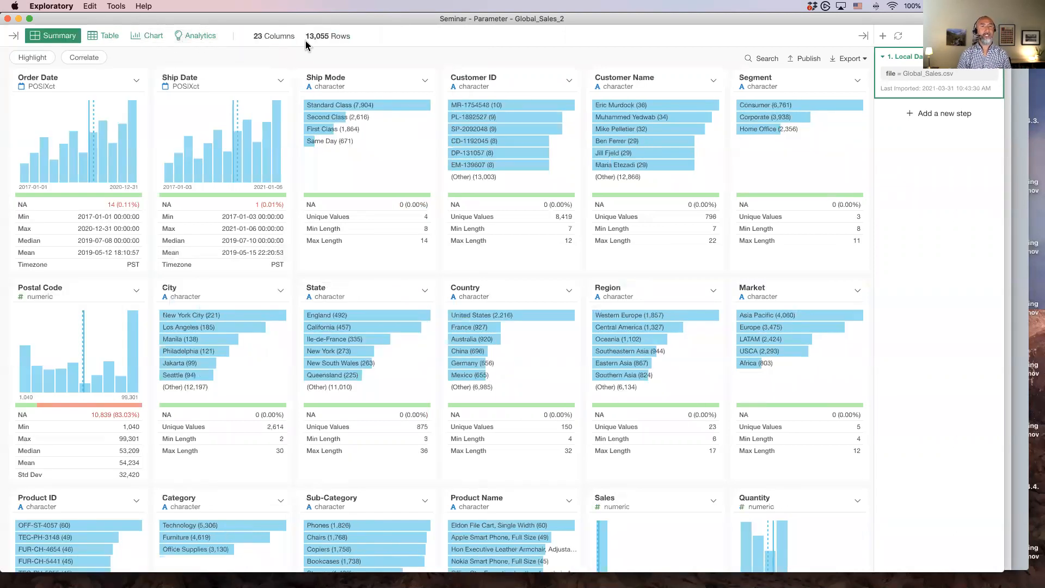
Filter the Order Date column to keep only rows whose year equals 2020
{"action": "left_click", "coordinate": [110, 37]}
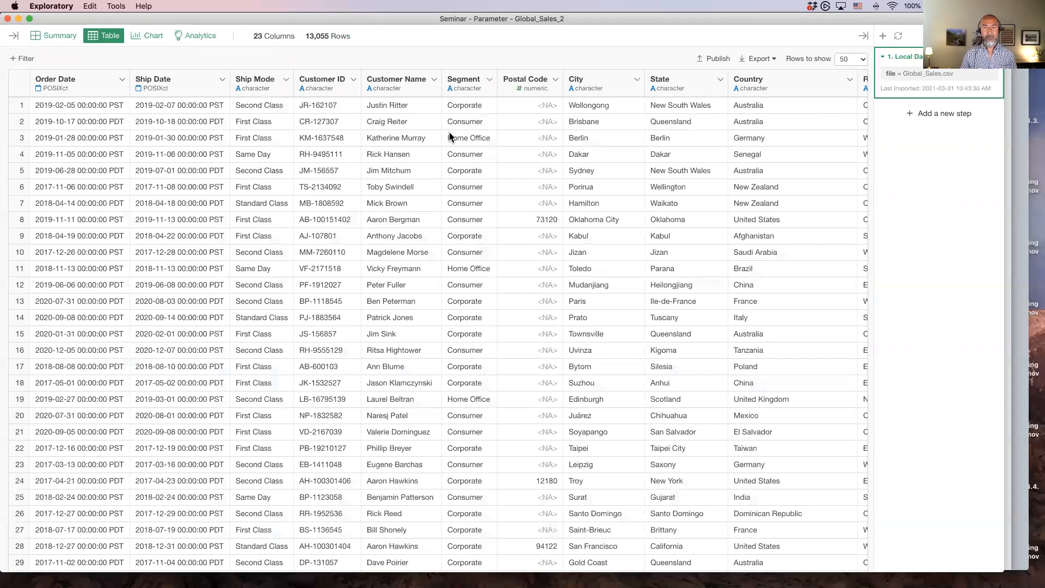
{"action": "left_click", "coordinate": [55, 38]}
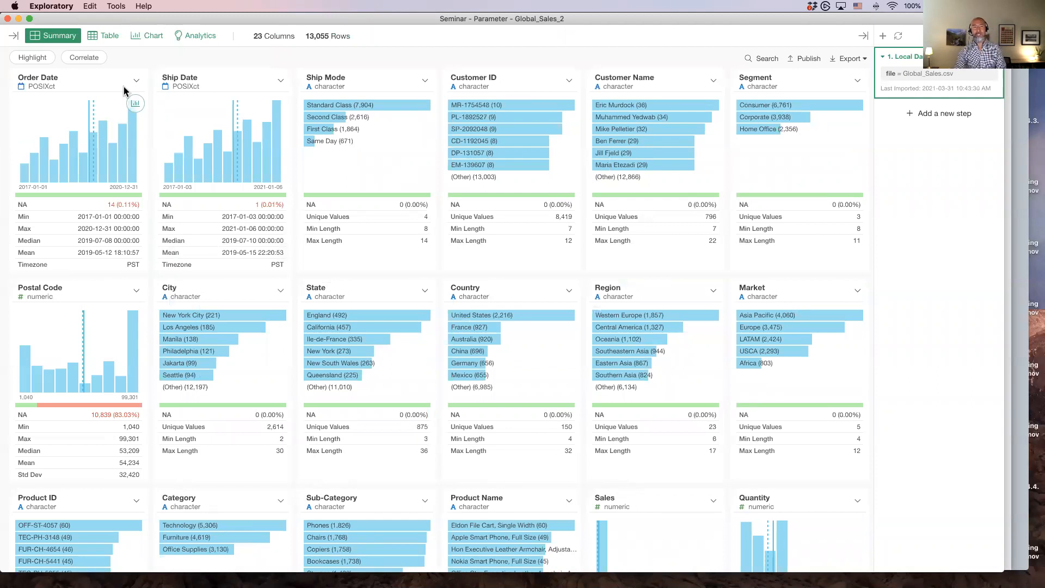
{"action": "left_click", "coordinate": [136, 80]}
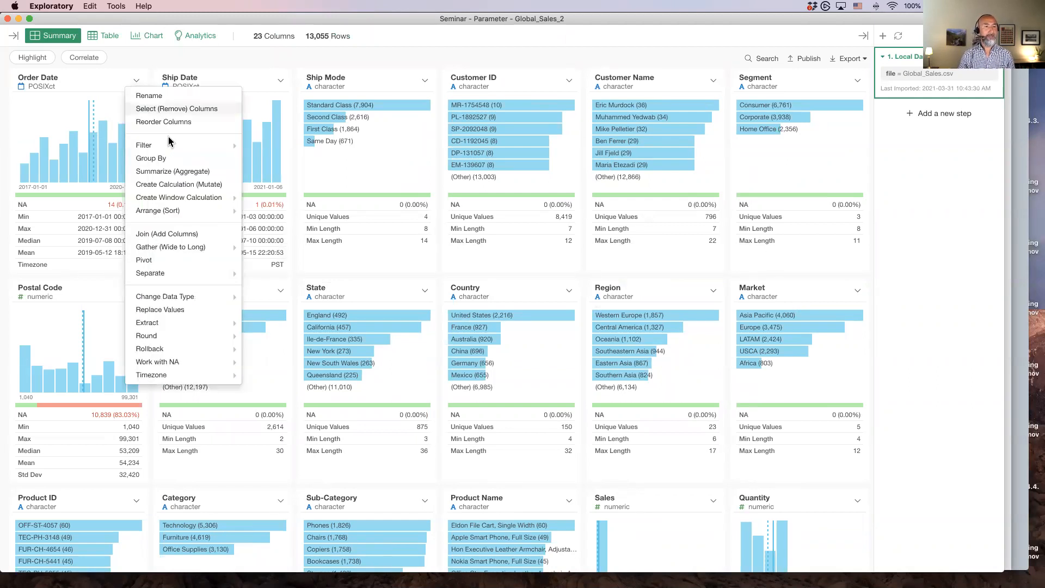
{"action": "mouse_move", "coordinate": [172, 148]}
{"action": "mouse_move", "coordinate": [280, 159]}
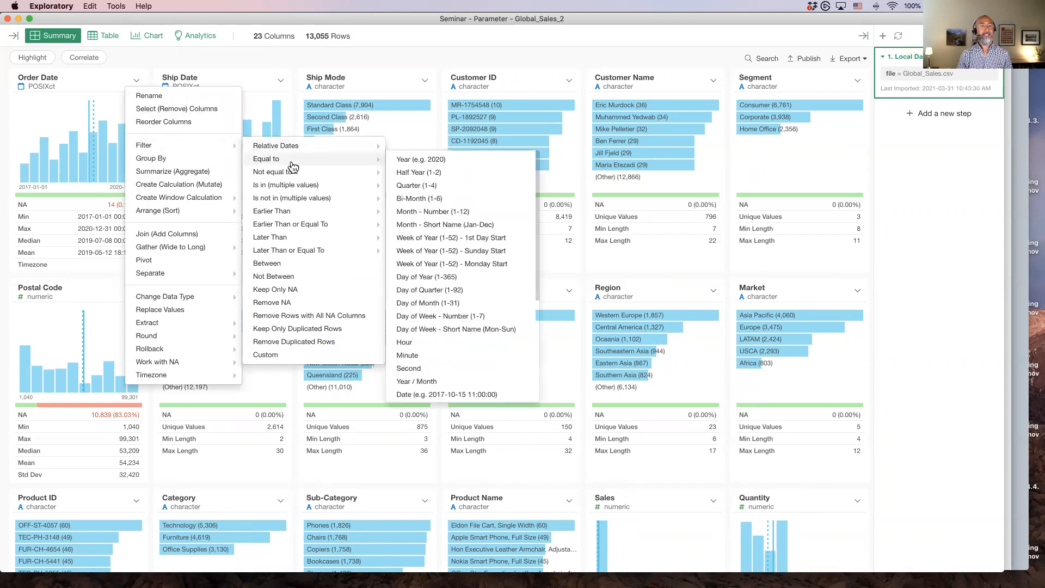
{"action": "left_click", "coordinate": [460, 163]}
{"action": "left_click", "coordinate": [446, 307]}
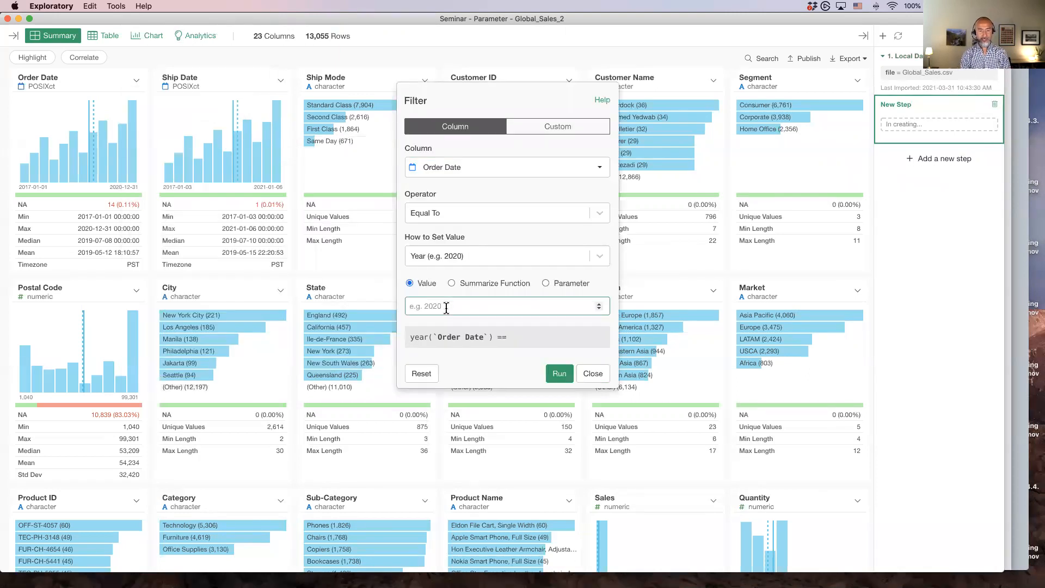
{"action": "type", "text": "2020"}
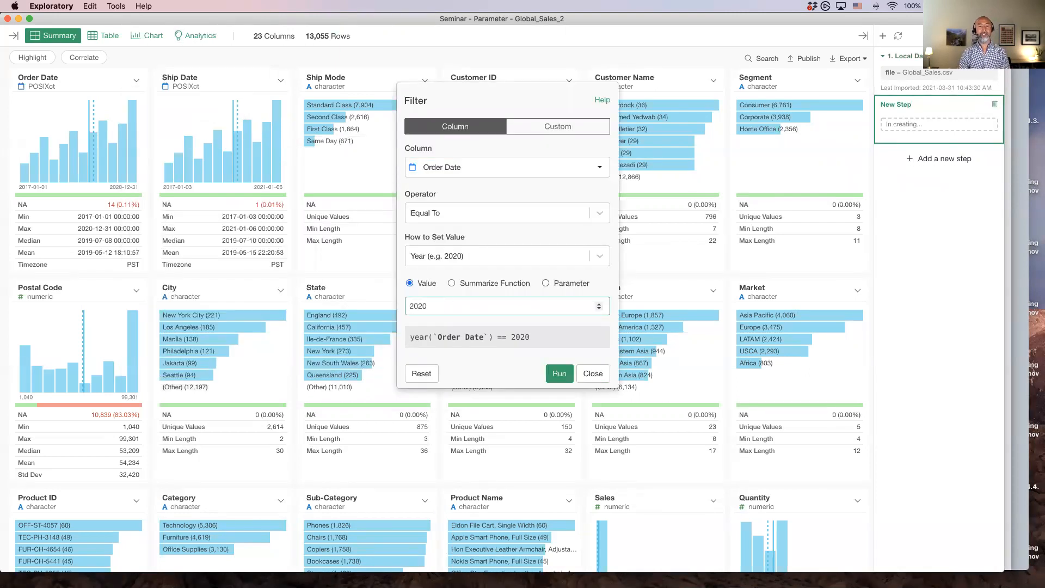
{"action": "left_click", "coordinate": [559, 373]}
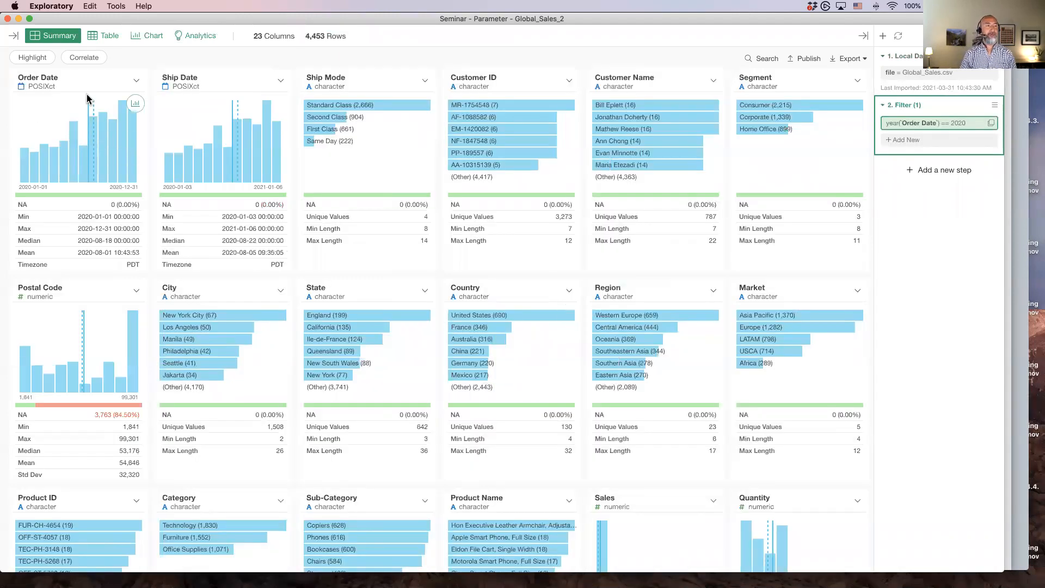
{"action": "left_click", "coordinate": [90, 97]}
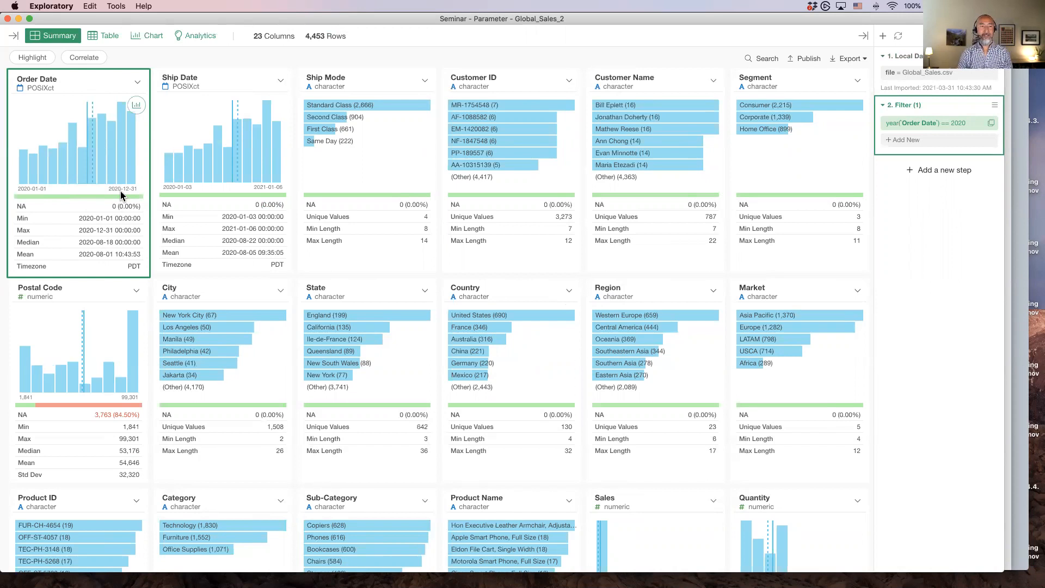
{"action": "key", "text": "super+Tab"}
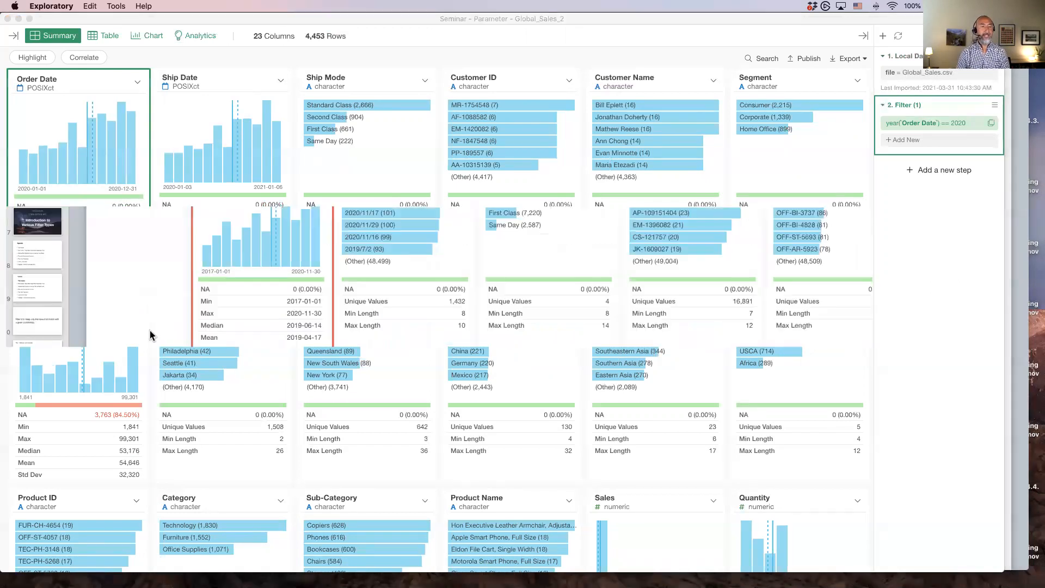
{"action": "scroll", "coordinate": [33, 272], "scroll_direction": "down", "scroll_amount": 15}
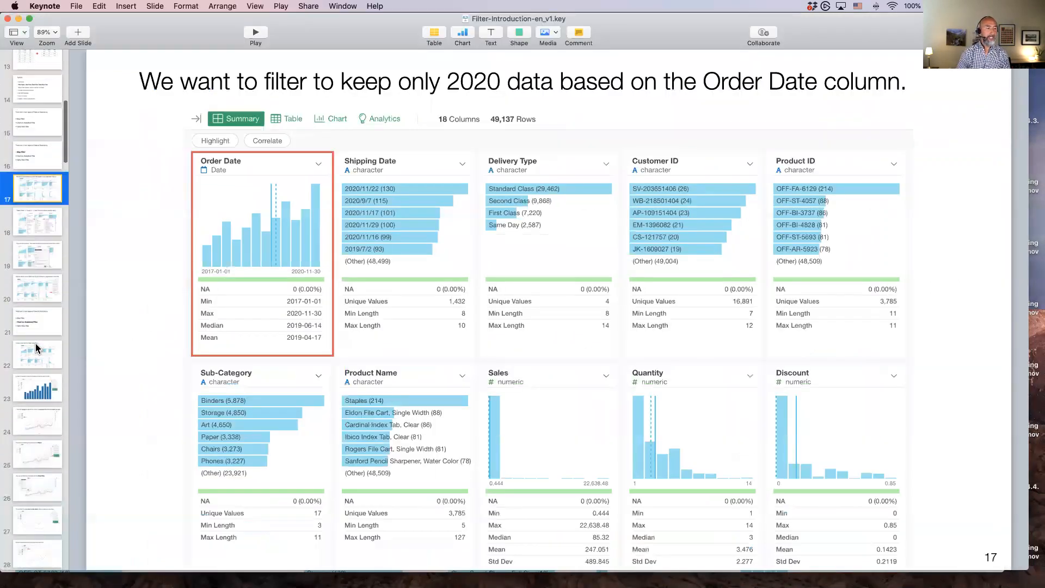
{"action": "left_click", "coordinate": [24, 242]}
{"action": "key", "text": "super+Tab"}
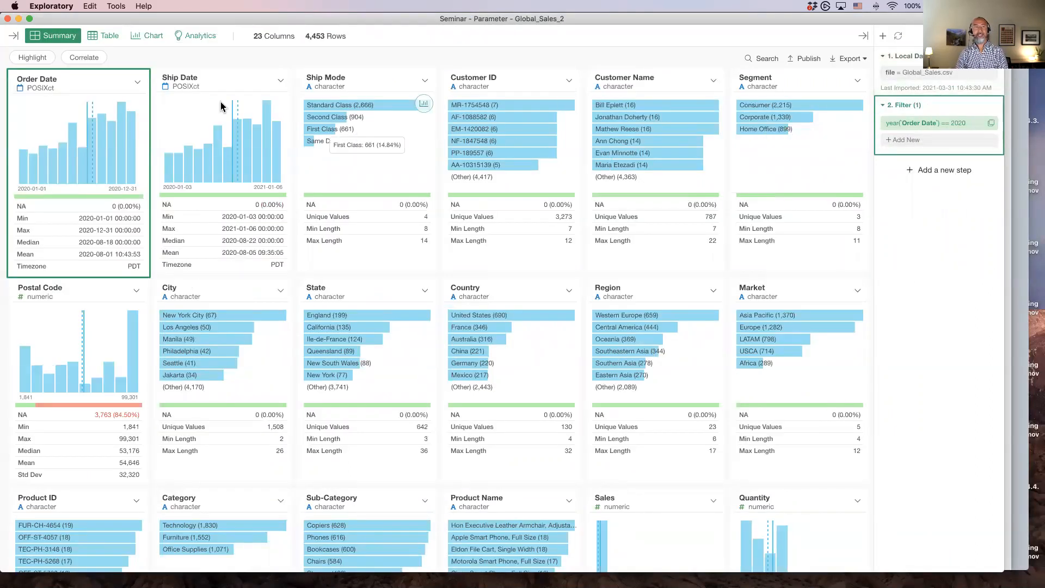
{"action": "left_click", "coordinate": [138, 83]}
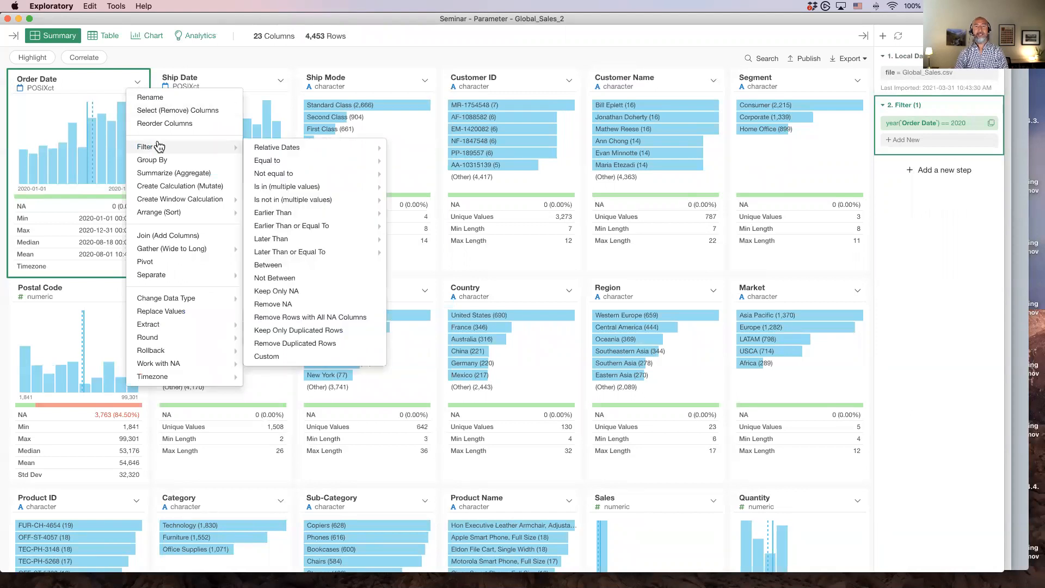
{"action": "left_click", "coordinate": [502, 58]}
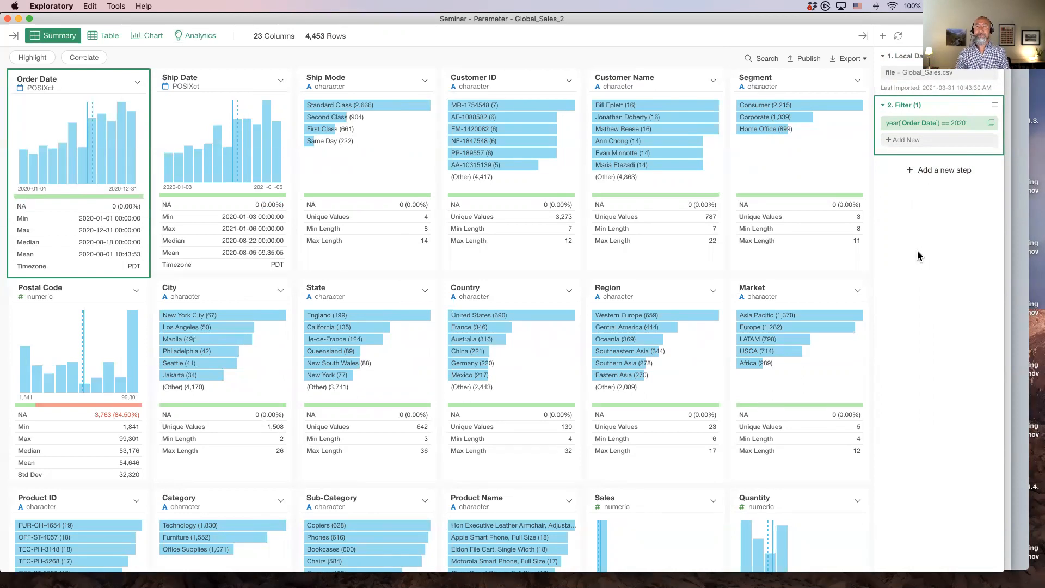
{"action": "key", "text": "super+Tab"}
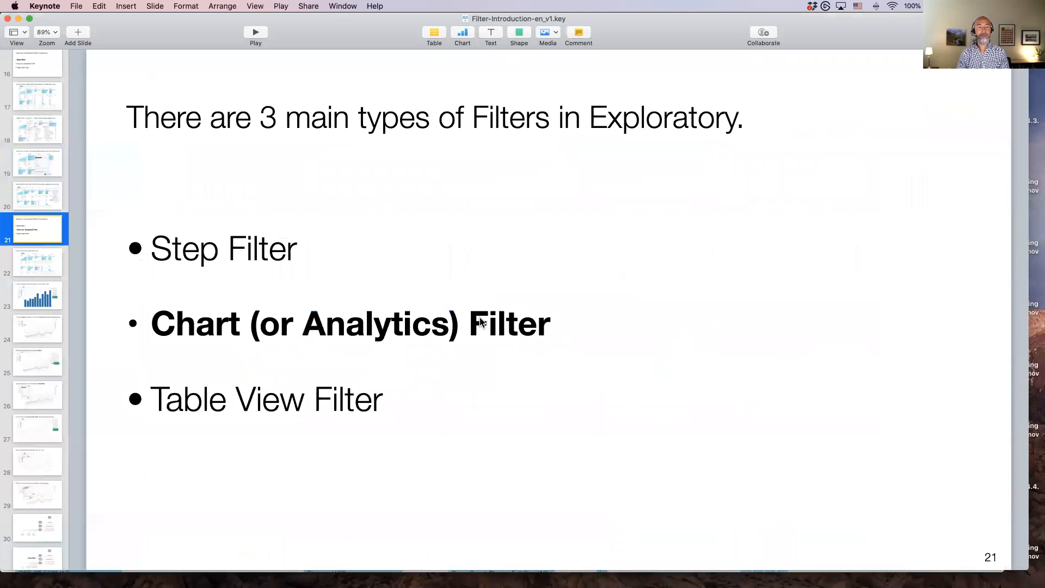
{"action": "key", "text": "super+Tab"}
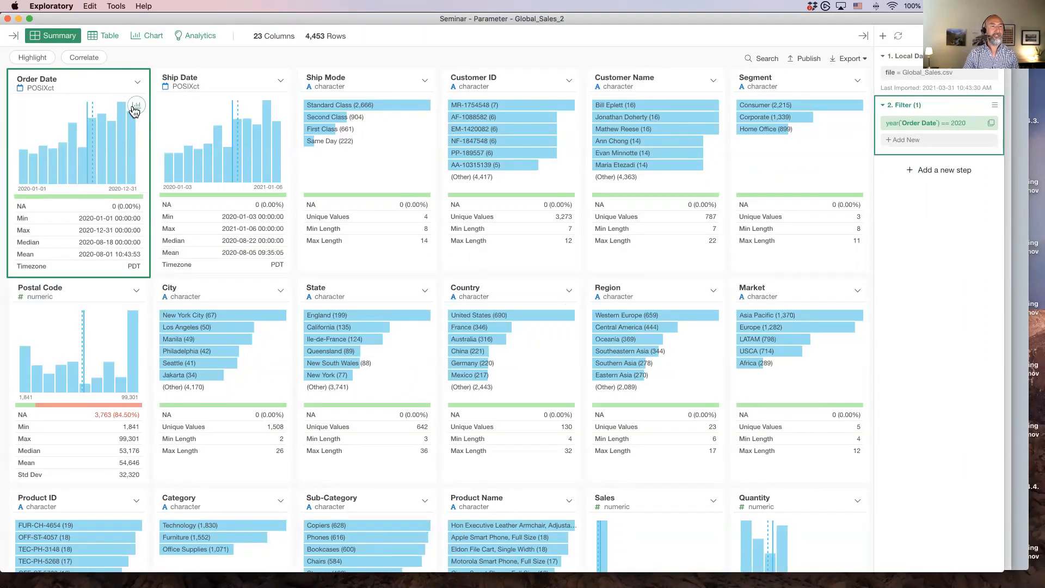
Create a bar chart from Order Date and set its Y axis to the sum of Sales
{"action": "left_click", "coordinate": [136, 106]}
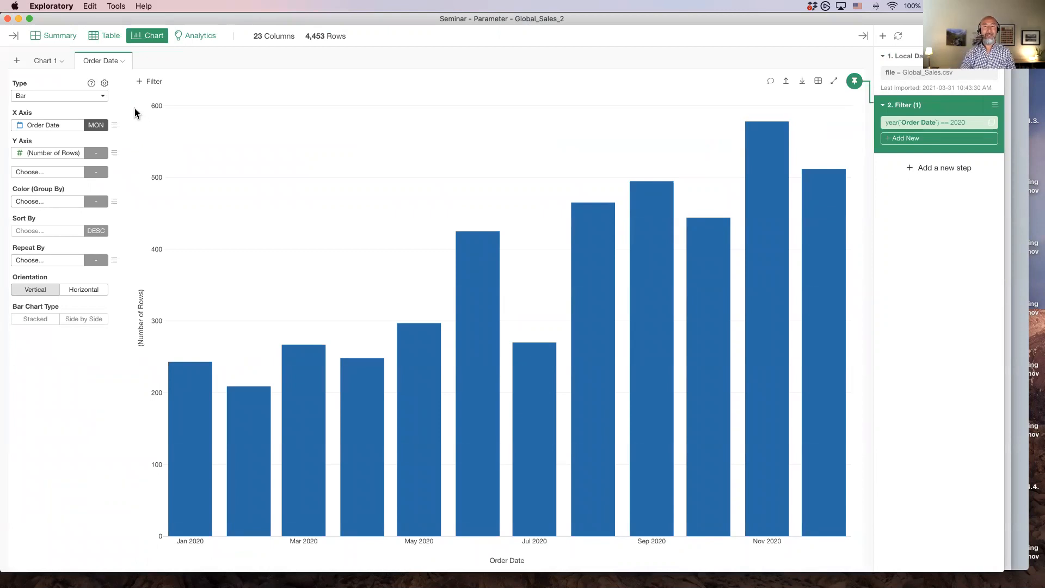
{"action": "left_click", "coordinate": [36, 154]}
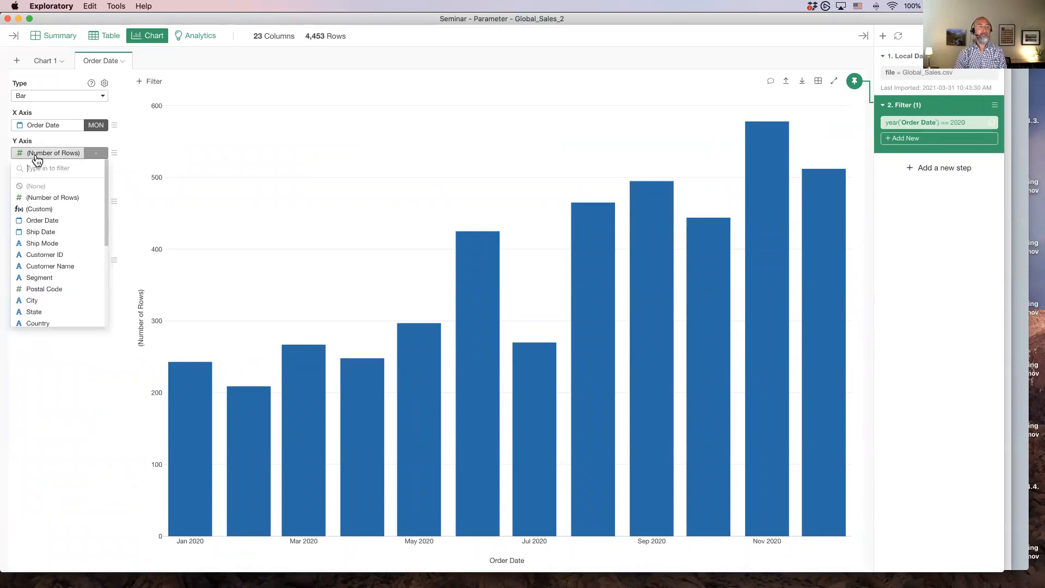
{"action": "scroll", "coordinate": [56, 271], "scroll_direction": "down", "scroll_amount": 5}
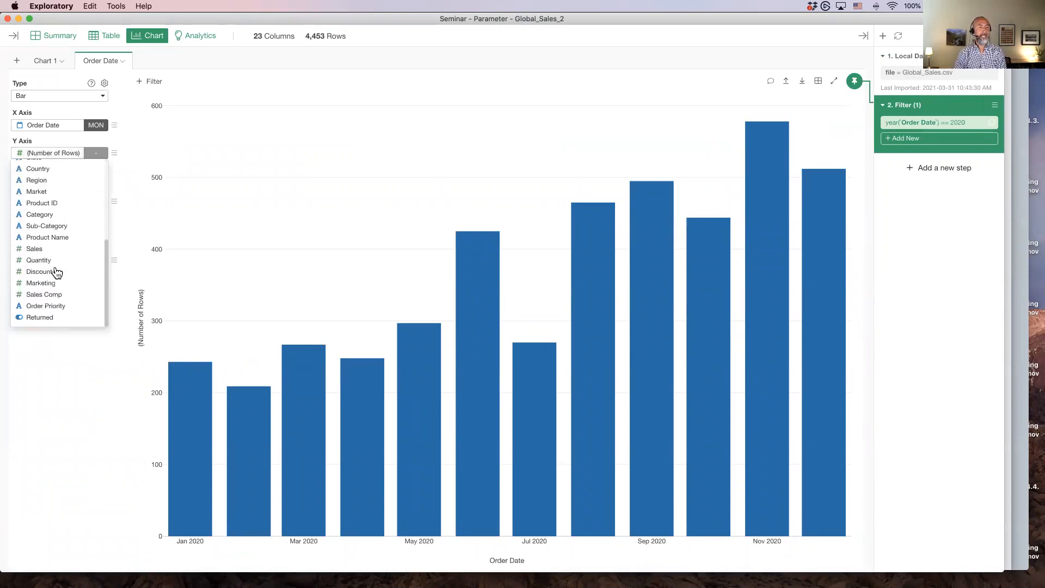
{"action": "left_click", "coordinate": [35, 249]}
{"action": "left_click", "coordinate": [91, 154]}
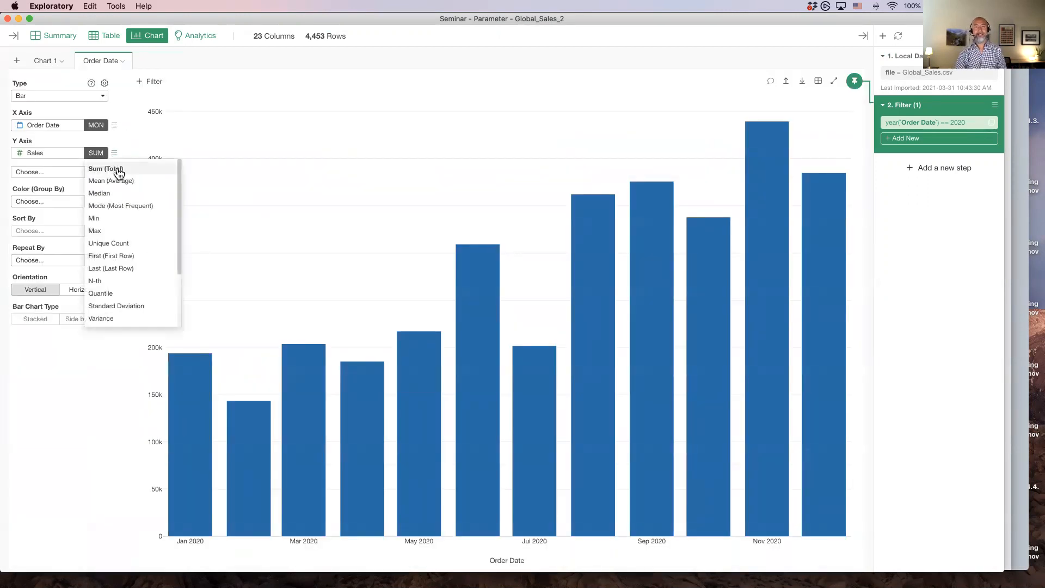
{"action": "left_click", "coordinate": [129, 142]}
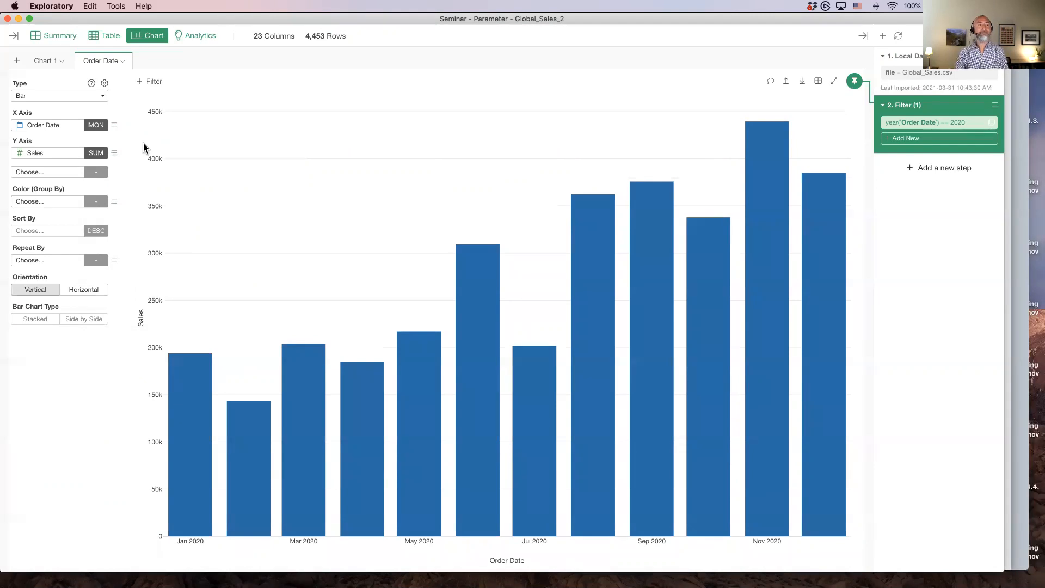
Change the chart type to Line and color the lines by Category
{"action": "left_click", "coordinate": [56, 99]}
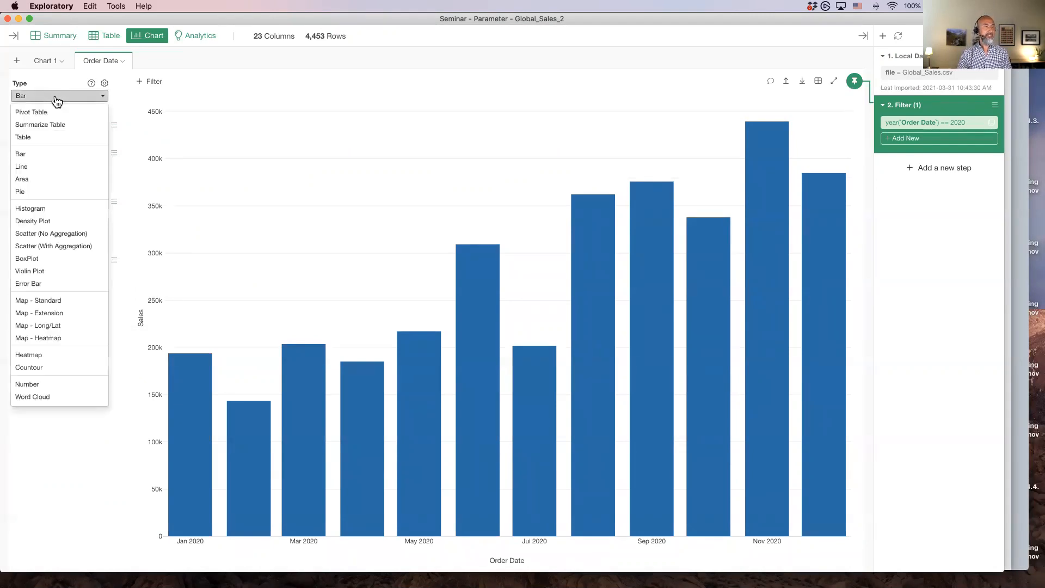
{"action": "left_click", "coordinate": [57, 171]}
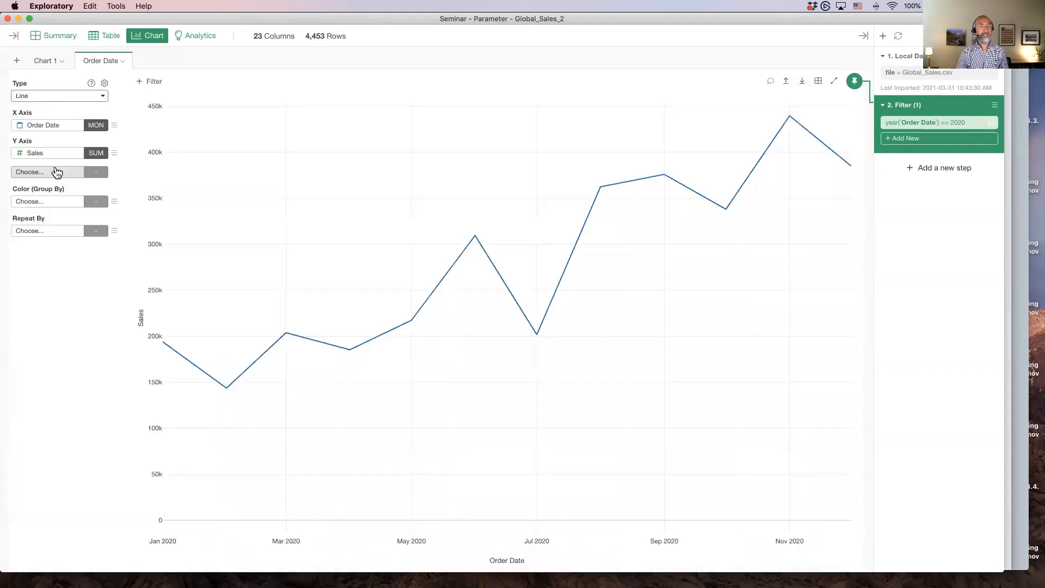
{"action": "left_click", "coordinate": [40, 204]}
{"action": "scroll", "coordinate": [48, 289], "scroll_direction": "down", "scroll_amount": 3}
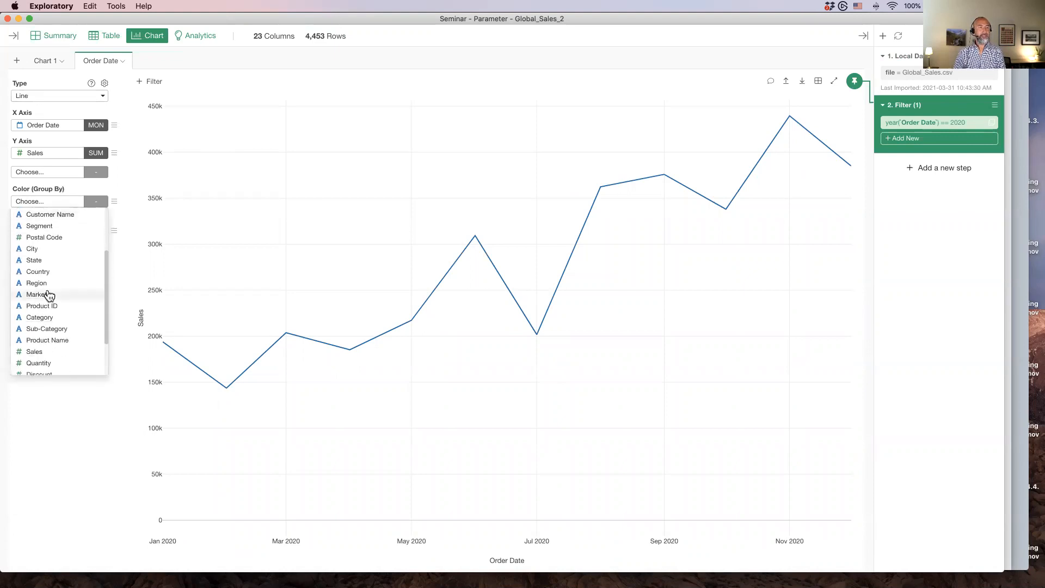
{"action": "scroll", "coordinate": [51, 297], "scroll_direction": "down", "scroll_amount": 3}
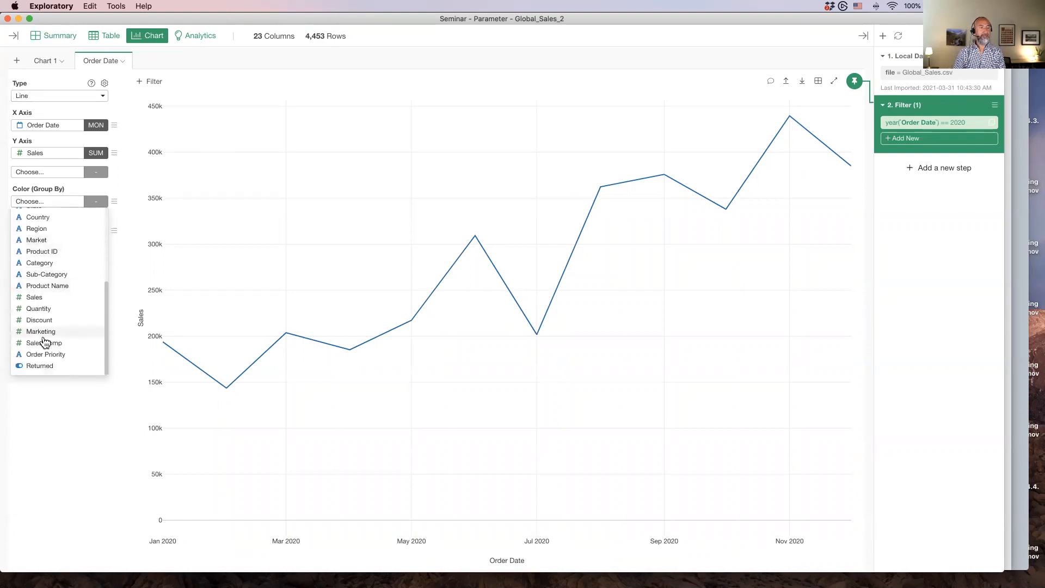
{"action": "scroll", "coordinate": [69, 296], "scroll_direction": "up", "scroll_amount": 3}
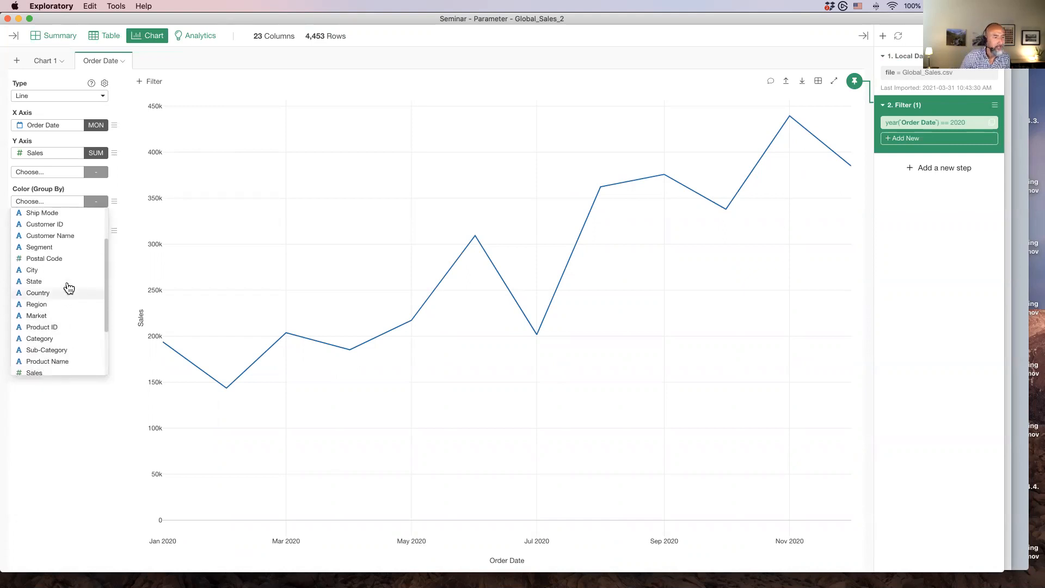
{"action": "left_click", "coordinate": [66, 339]}
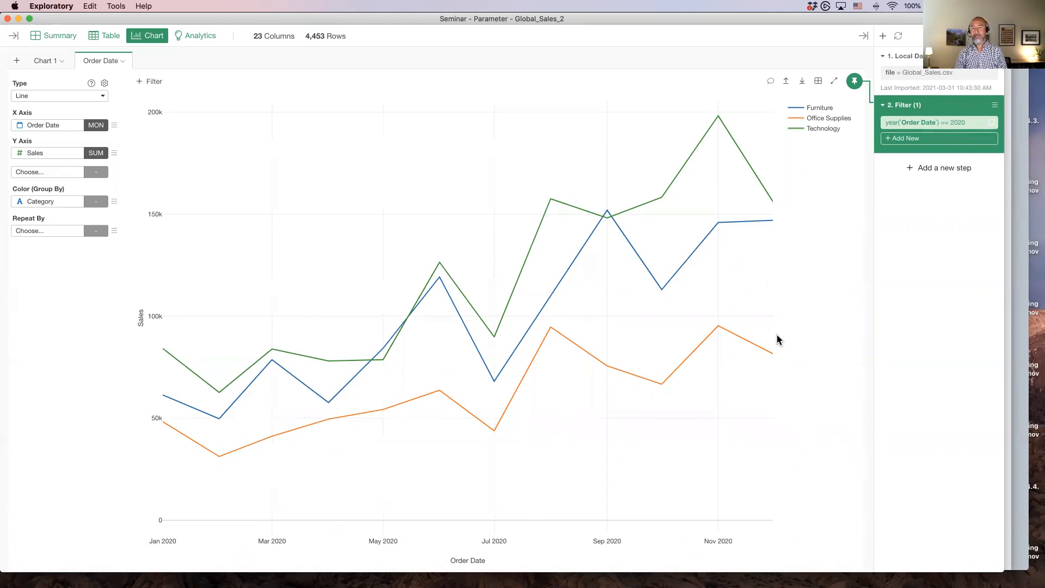
Pin the chart to the Local Data step and then back to the Filter step
{"action": "mouse_move", "coordinate": [770, 356]}
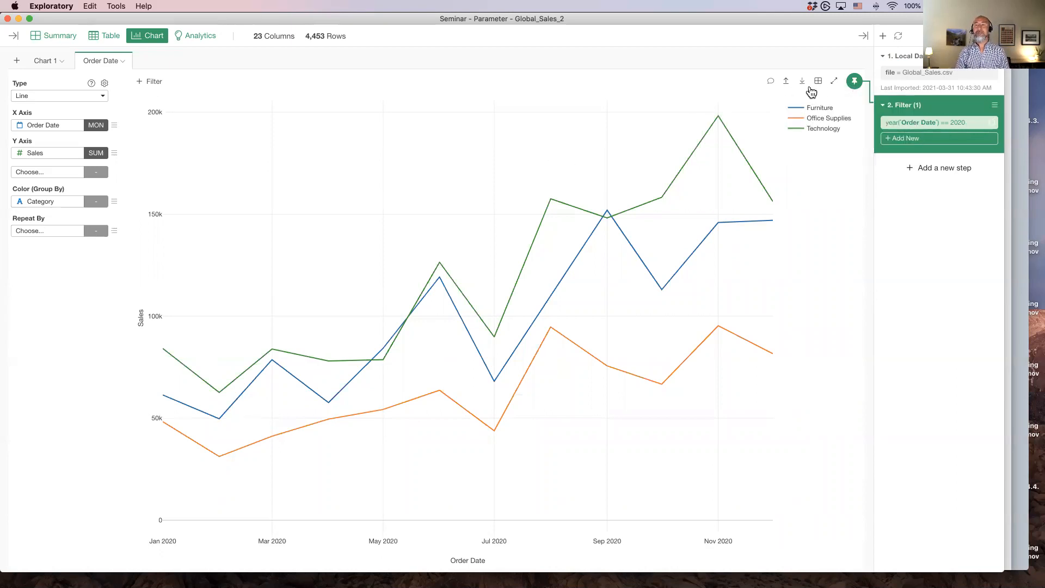
{"action": "left_click_drag", "start_coordinate": [854, 83], "coordinate": [899, 76]}
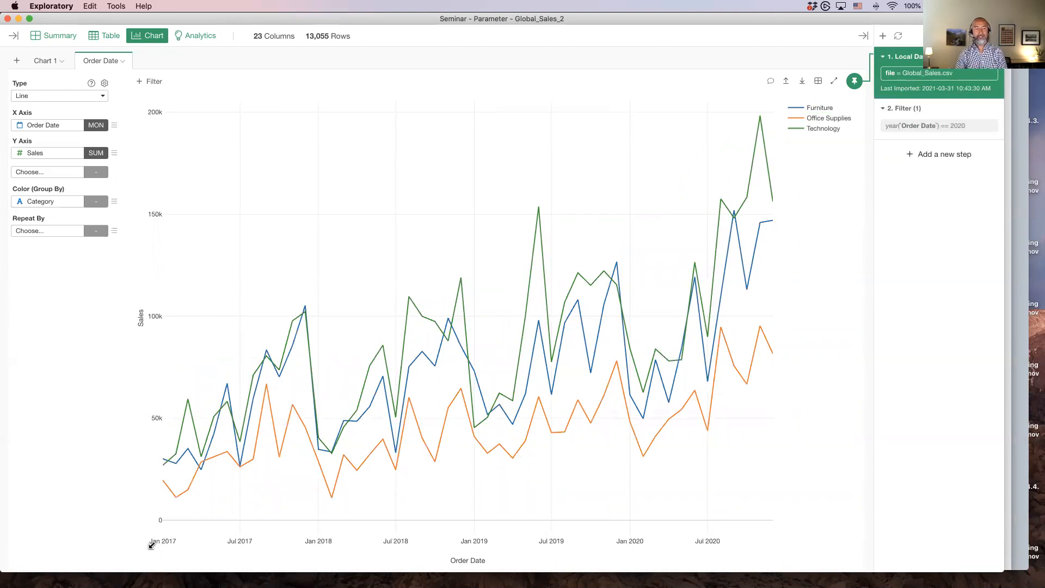
{"action": "left_click_drag", "start_coordinate": [852, 87], "coordinate": [913, 117]}
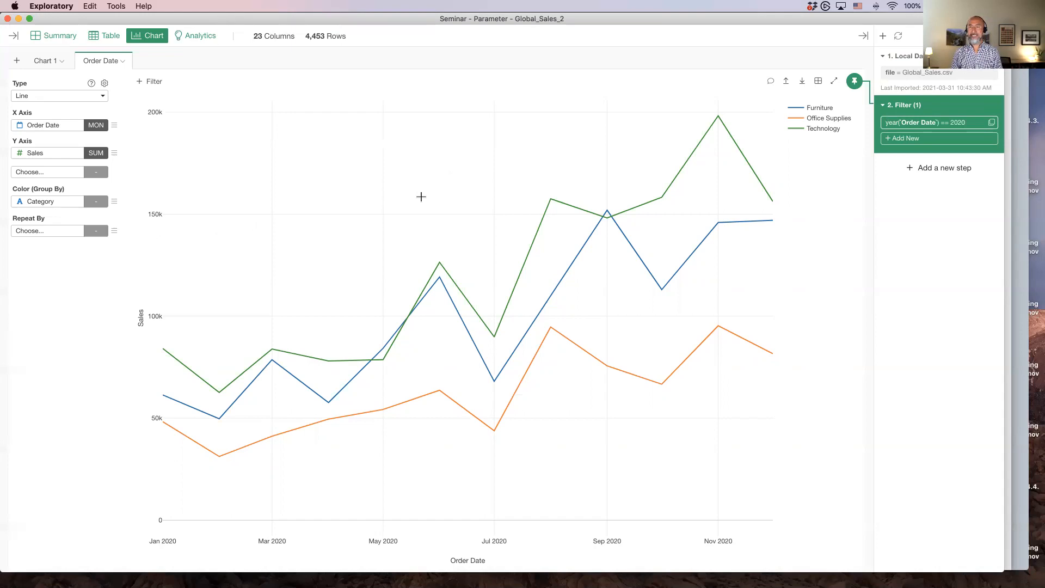
Switch between the Summary and Chart views to review the filtered data
{"action": "left_click", "coordinate": [57, 36]}
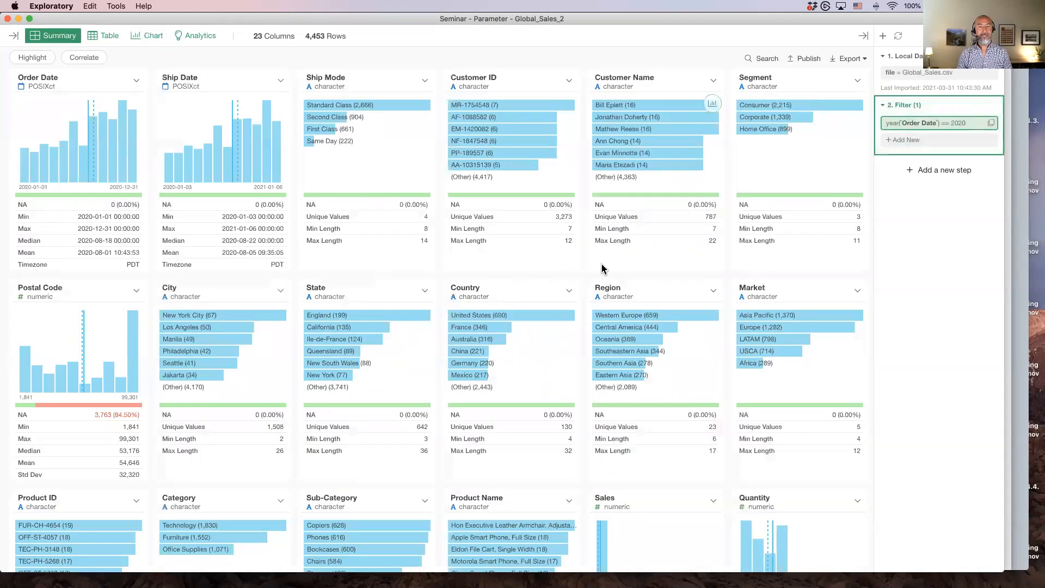
{"action": "left_click", "coordinate": [787, 282]}
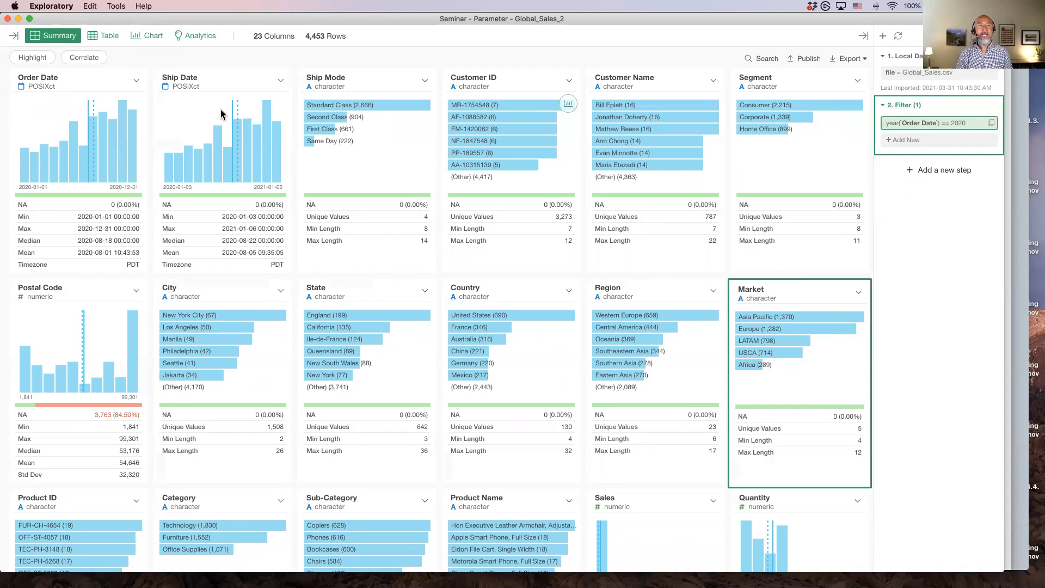
{"action": "left_click", "coordinate": [146, 37]}
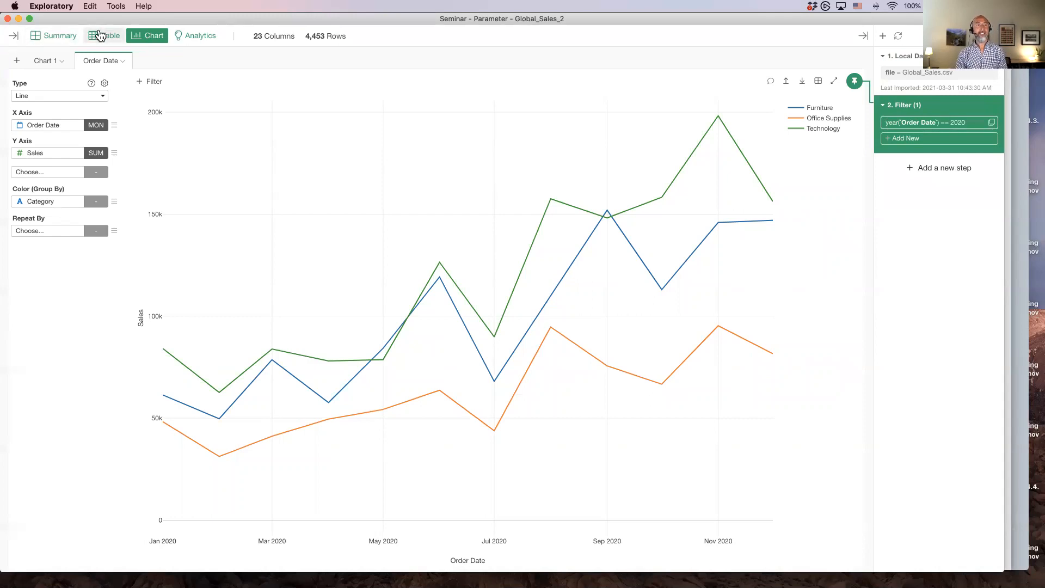
{"action": "left_click", "coordinate": [64, 37]}
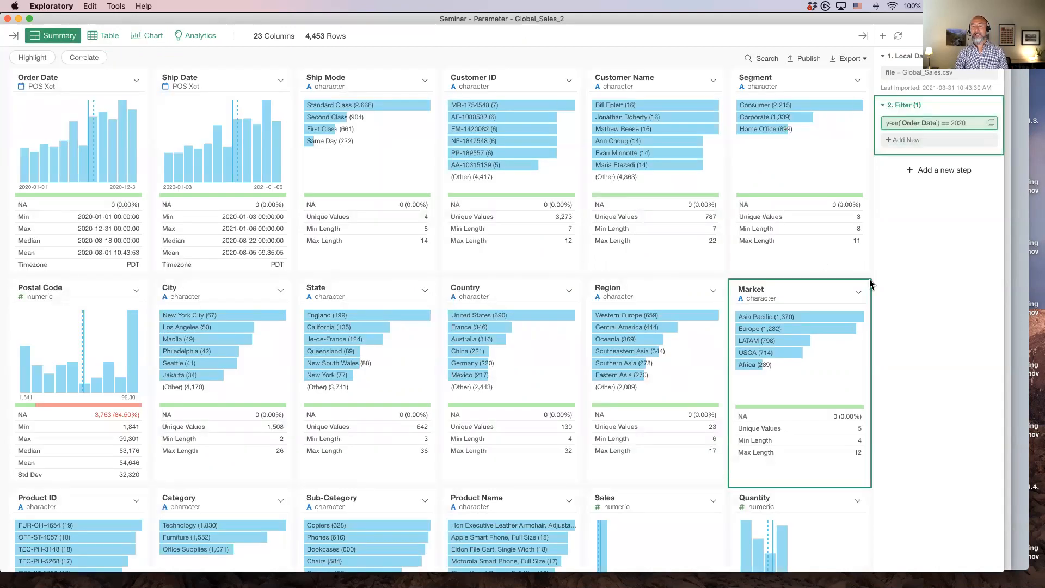
Add a chart filter to the line chart that keeps only rows where Market equals USCA
{"action": "left_click", "coordinate": [858, 295]}
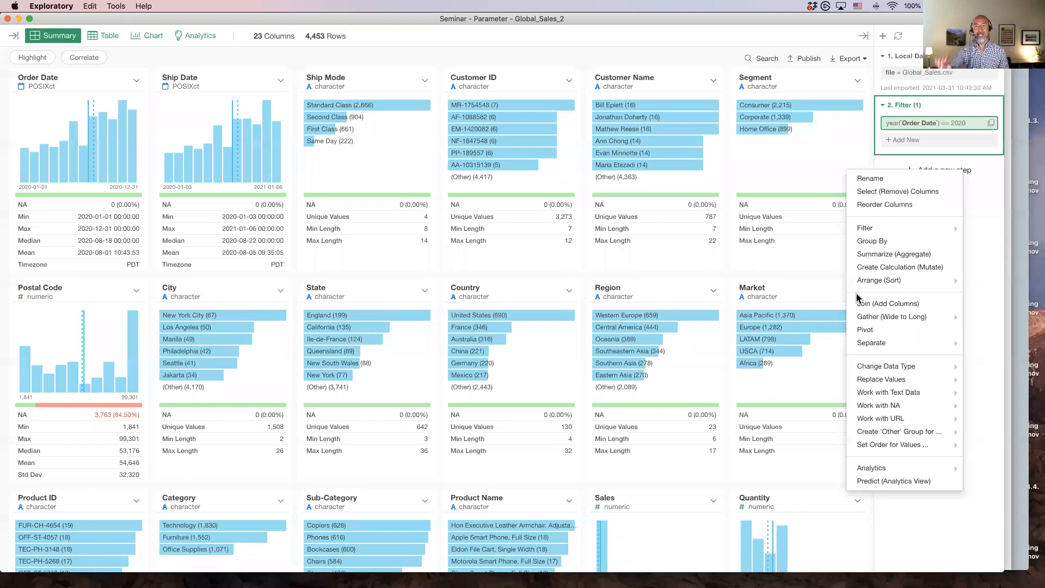
{"action": "left_click", "coordinate": [611, 54]}
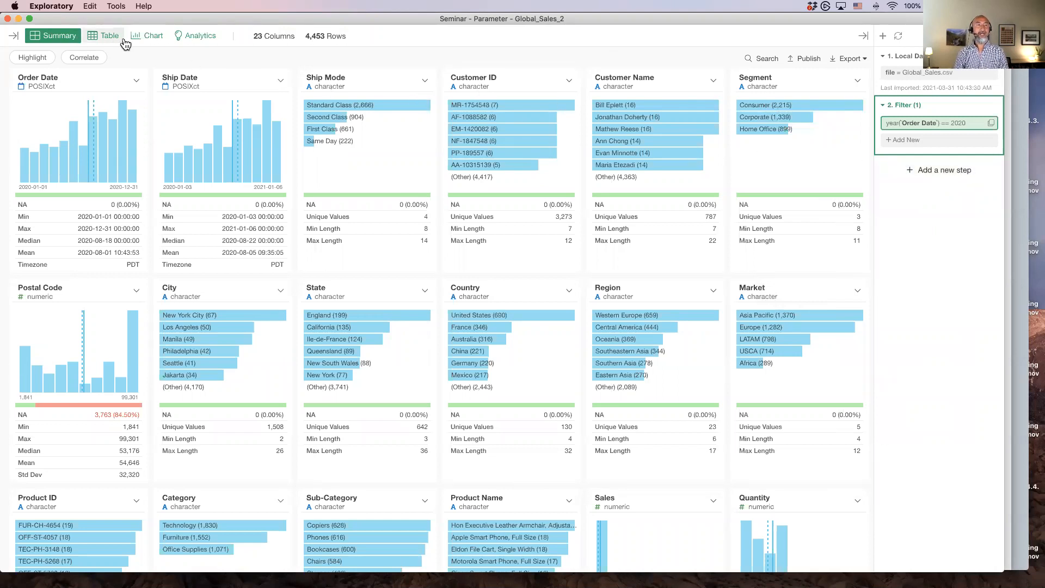
{"action": "left_click", "coordinate": [142, 36]}
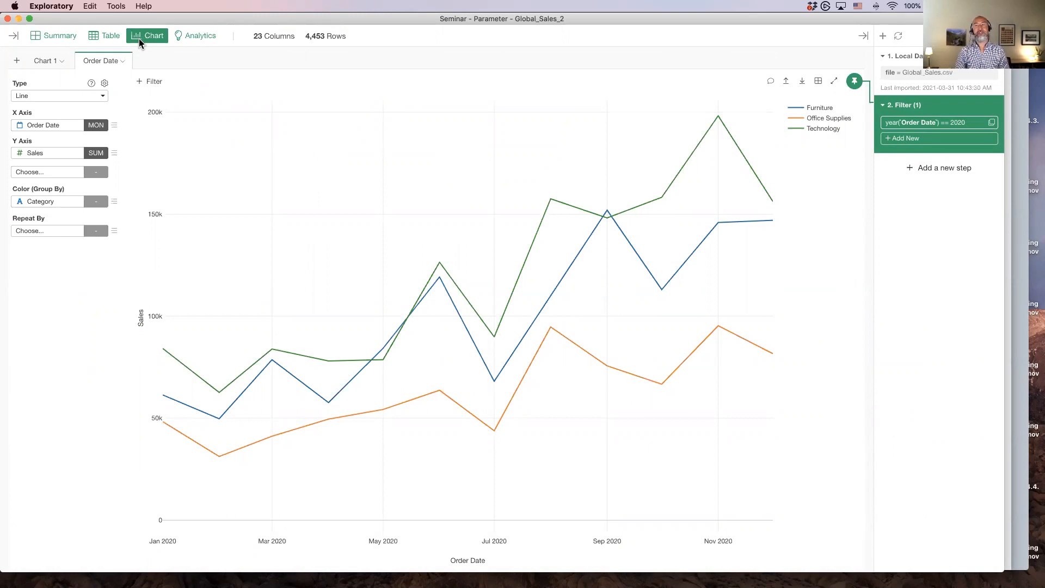
{"action": "left_click", "coordinate": [146, 86]}
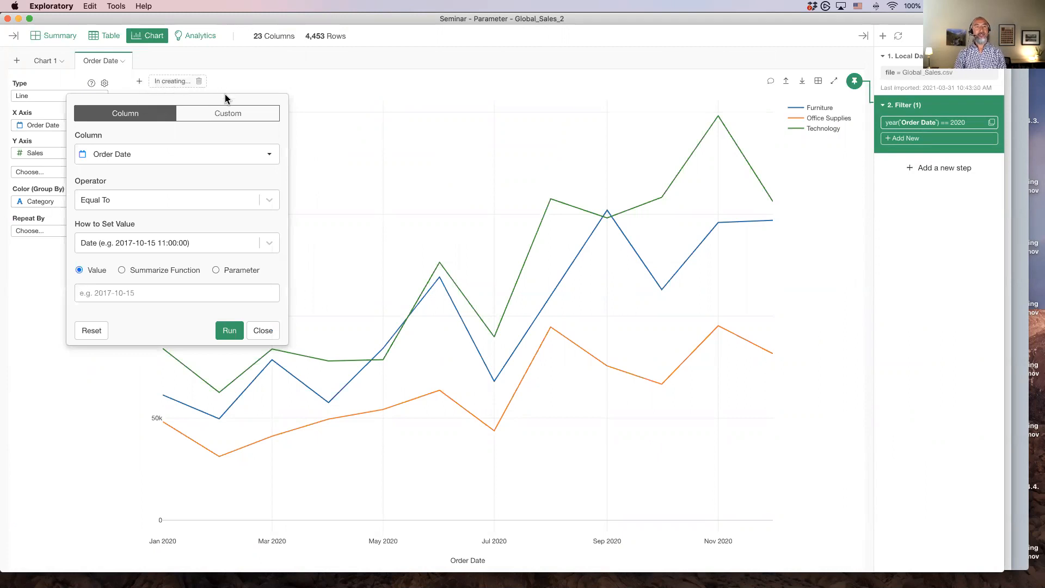
{"action": "left_click", "coordinate": [154, 156]}
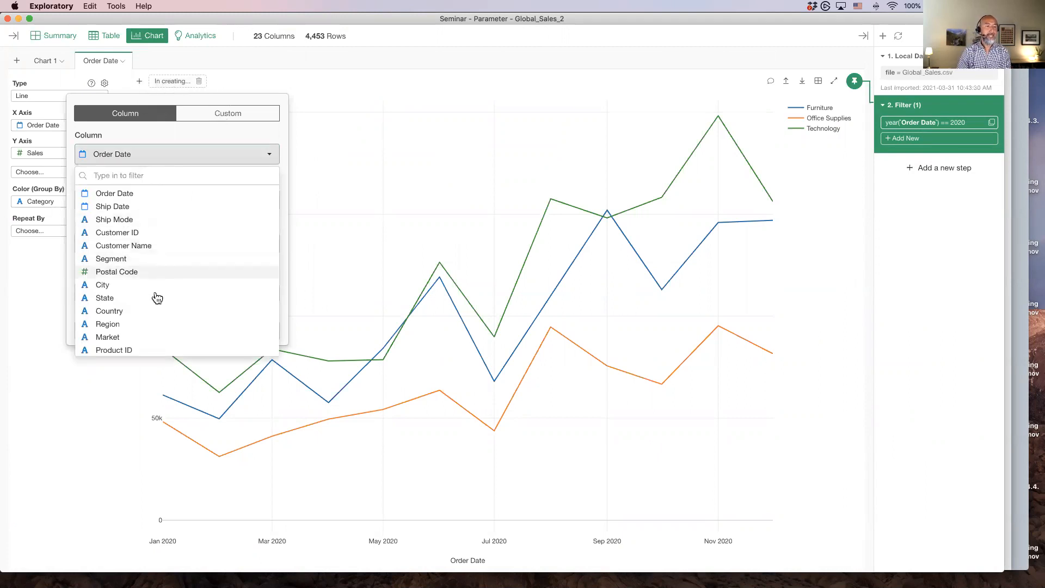
{"action": "left_click", "coordinate": [159, 337]}
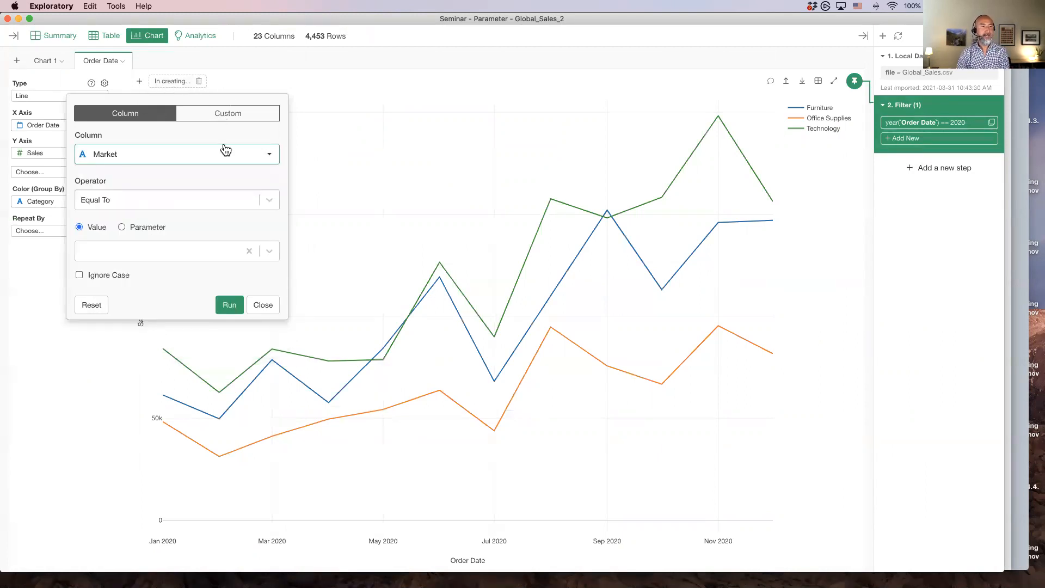
{"action": "left_click", "coordinate": [144, 253]}
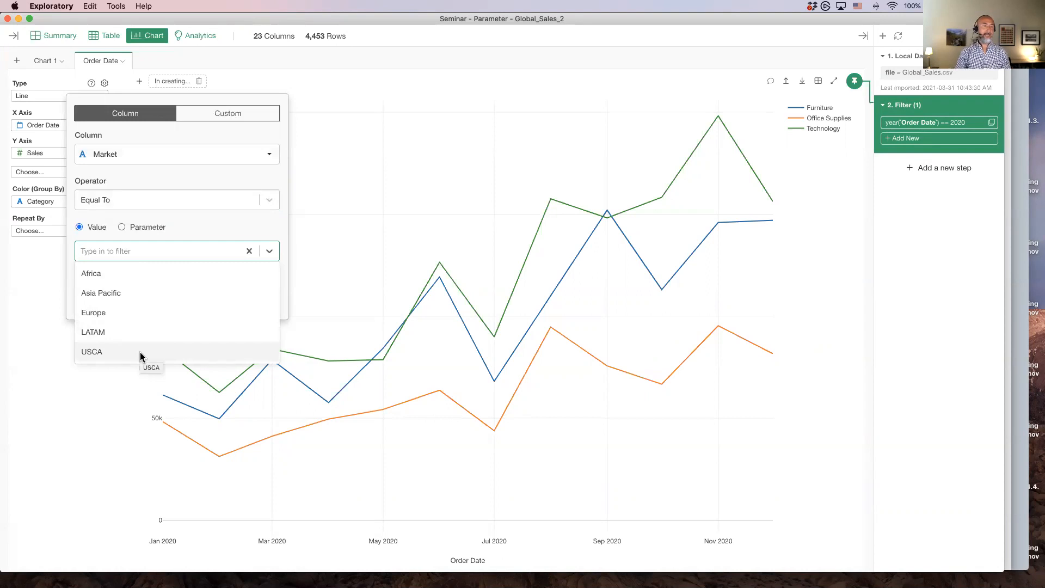
{"action": "left_click", "coordinate": [141, 352]}
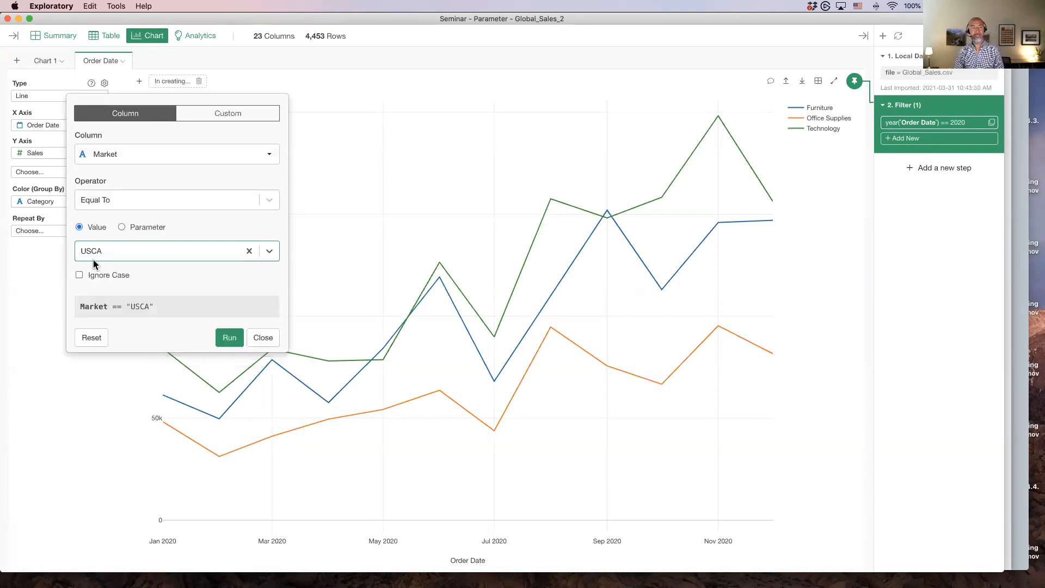
{"action": "left_click", "coordinate": [232, 336]}
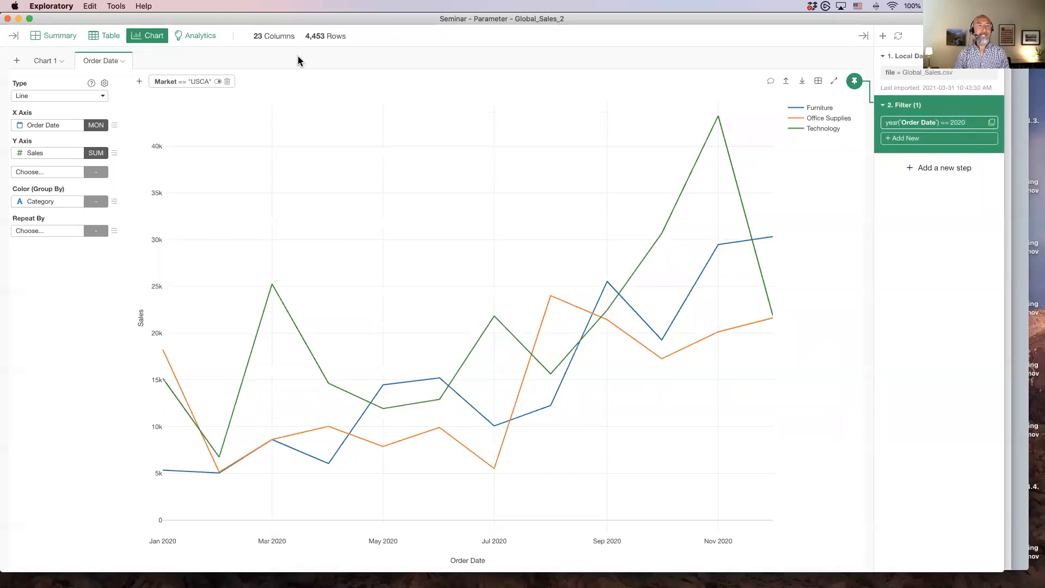
Duplicate the chart as a new chart named "Order Date - Europe"
{"action": "left_click", "coordinate": [124, 63]}
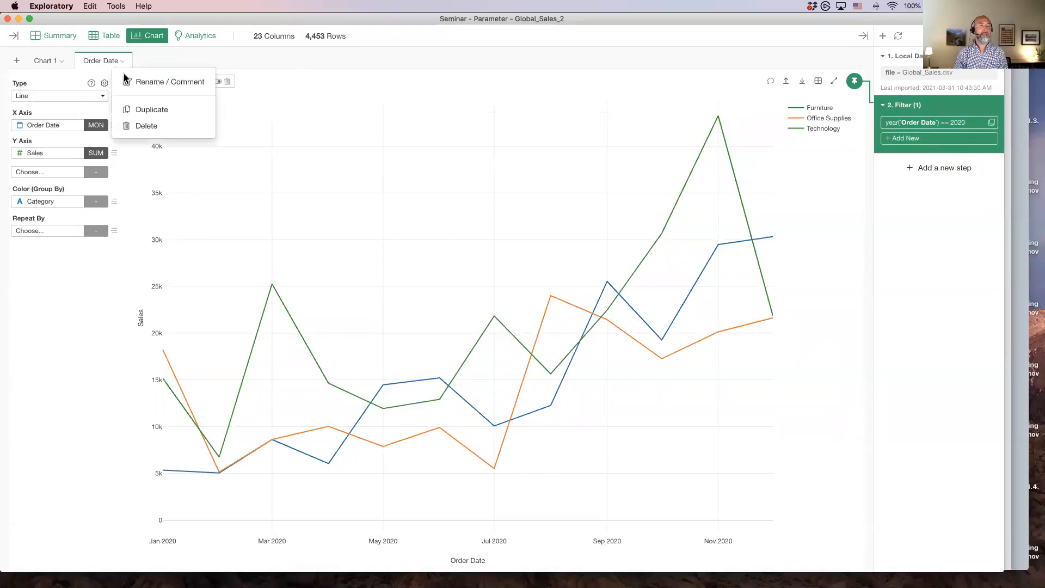
{"action": "left_click", "coordinate": [141, 110]}
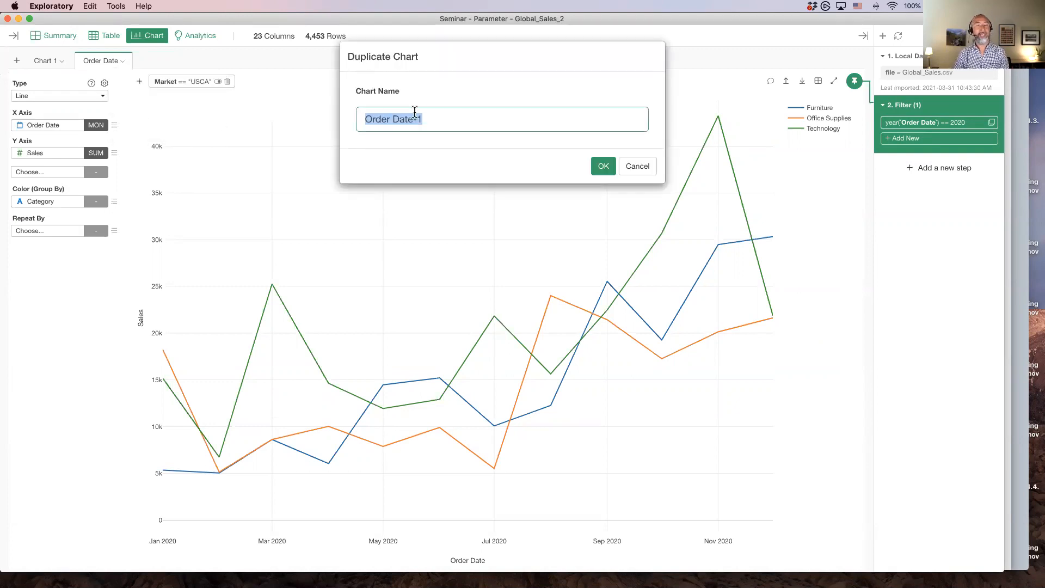
{"action": "key", "text": "Right"}
{"action": "key", "text": "BackSpace"}
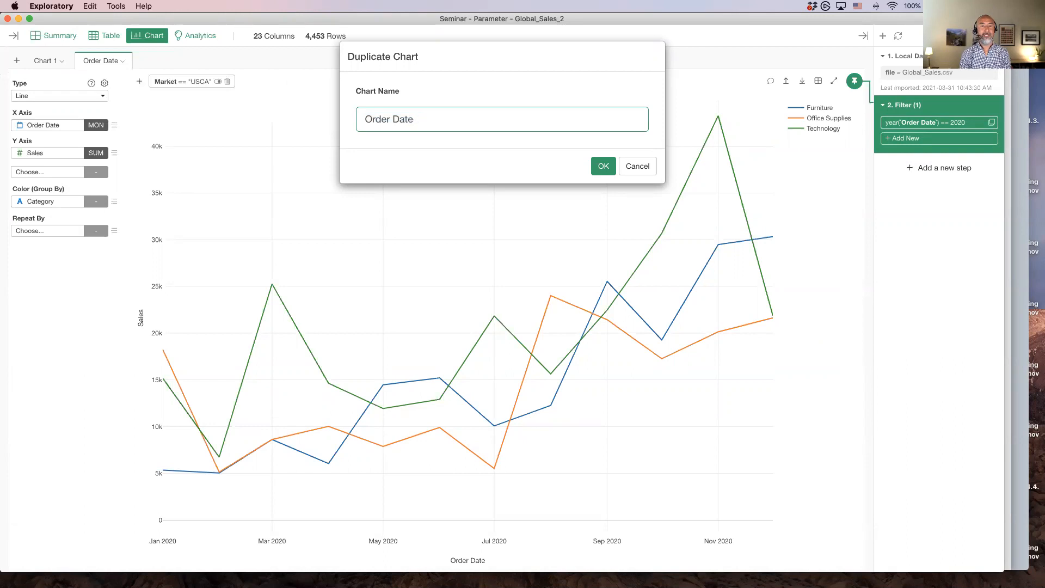
{"action": "type", "text": "- Europe"}
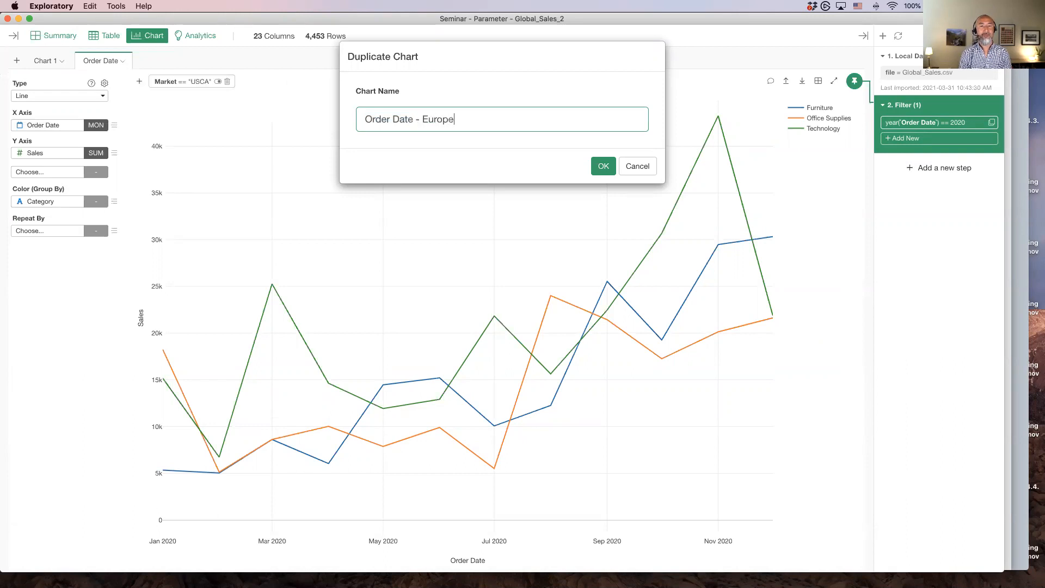
{"action": "key", "text": "Return"}
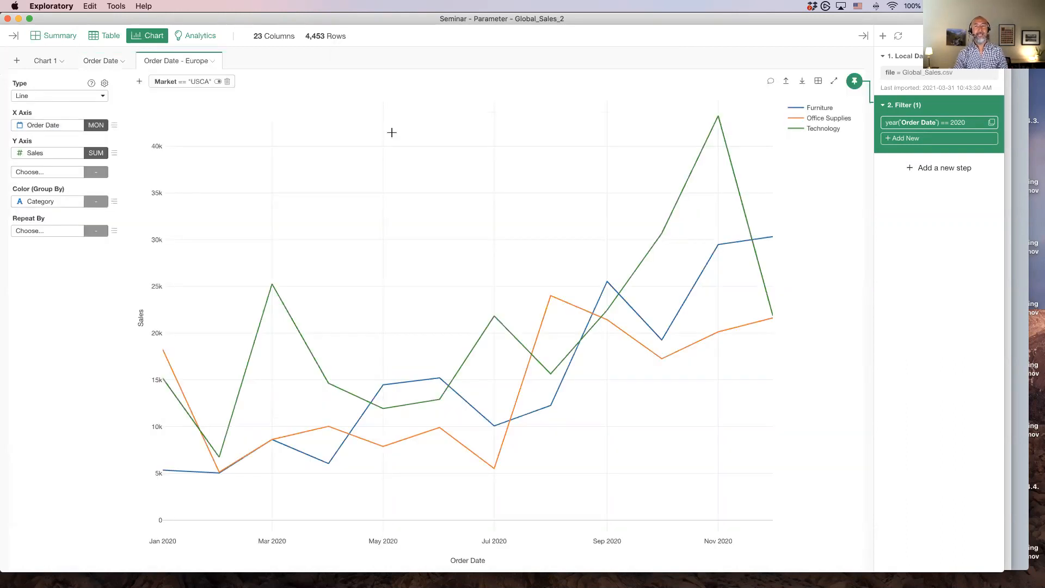
Change the duplicated chart's filter so Market equals Europe and run it
{"action": "left_click", "coordinate": [175, 82]}
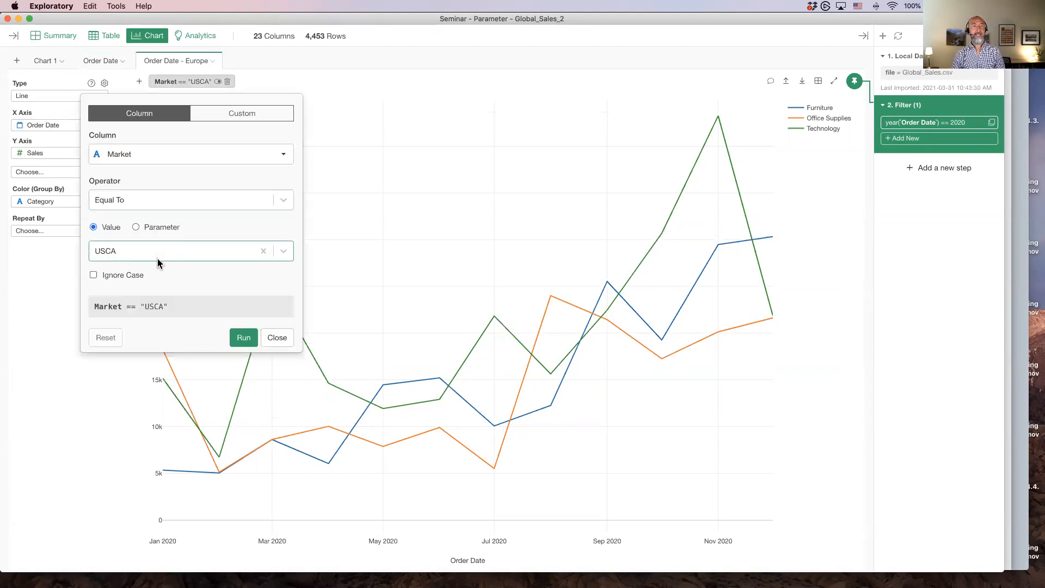
{"action": "left_click", "coordinate": [158, 259]}
{"action": "left_click", "coordinate": [148, 313]}
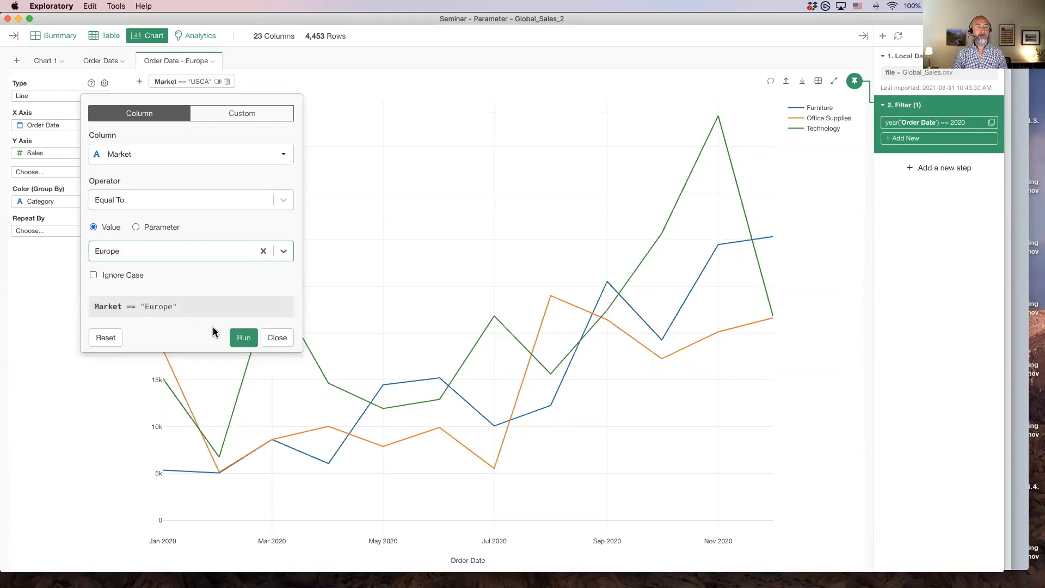
{"action": "left_click", "coordinate": [243, 338]}
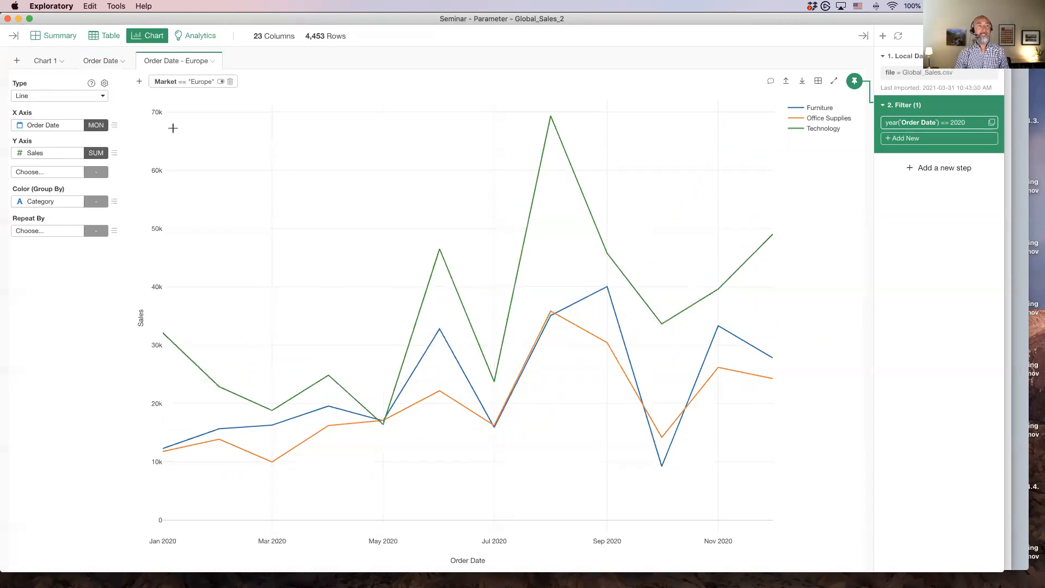
Pin the Europe chart to the Local Data step instead of the Filter step
{"action": "mouse_move", "coordinate": [98, 62]}
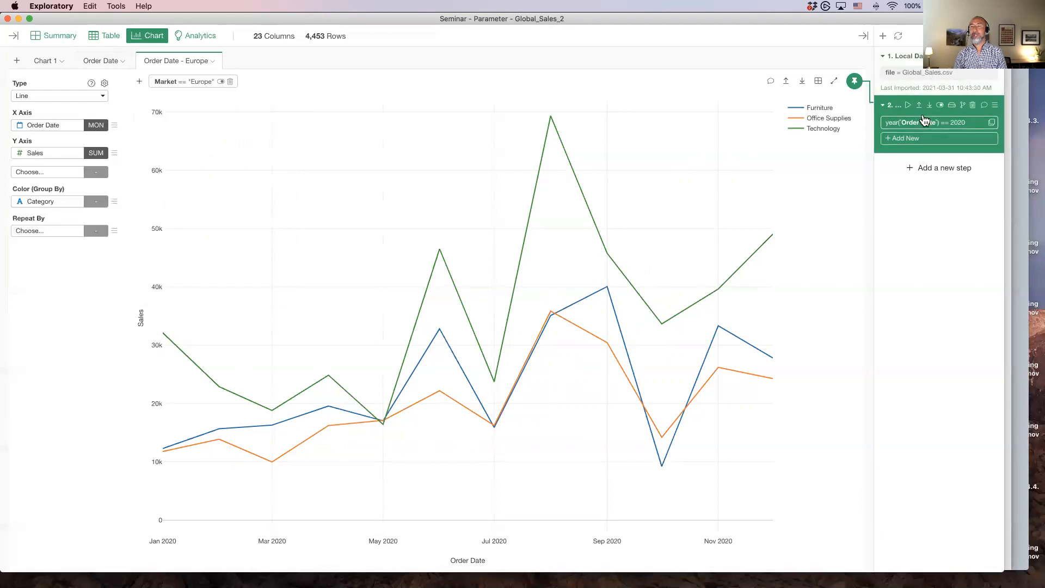
{"action": "left_click_drag", "start_coordinate": [855, 87], "coordinate": [943, 71]}
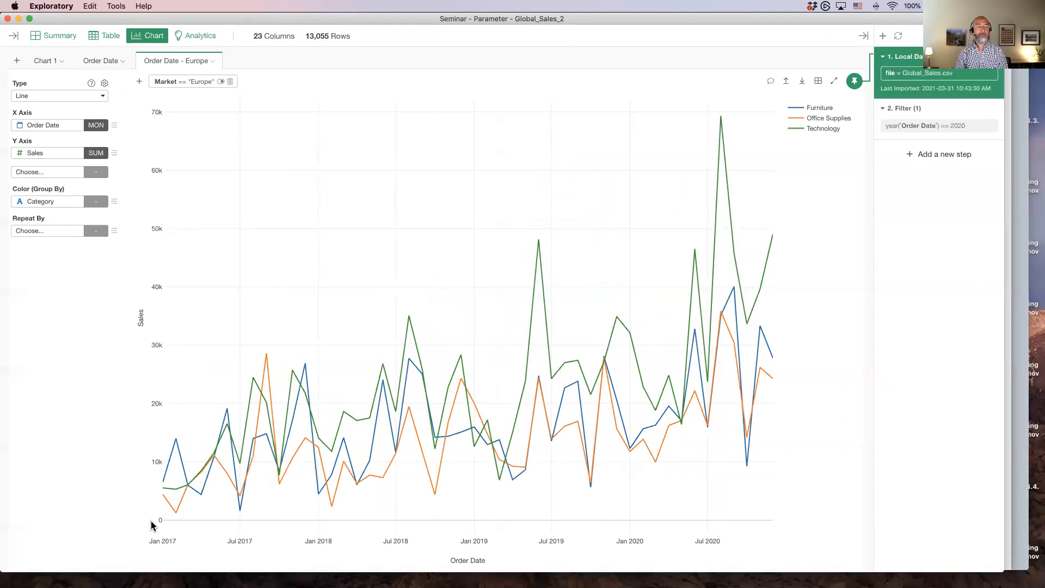
Switch to Keynote, go to slide 30 of the filter introduction deck, and play the slideshow
{"action": "key", "text": "super+Tab"}
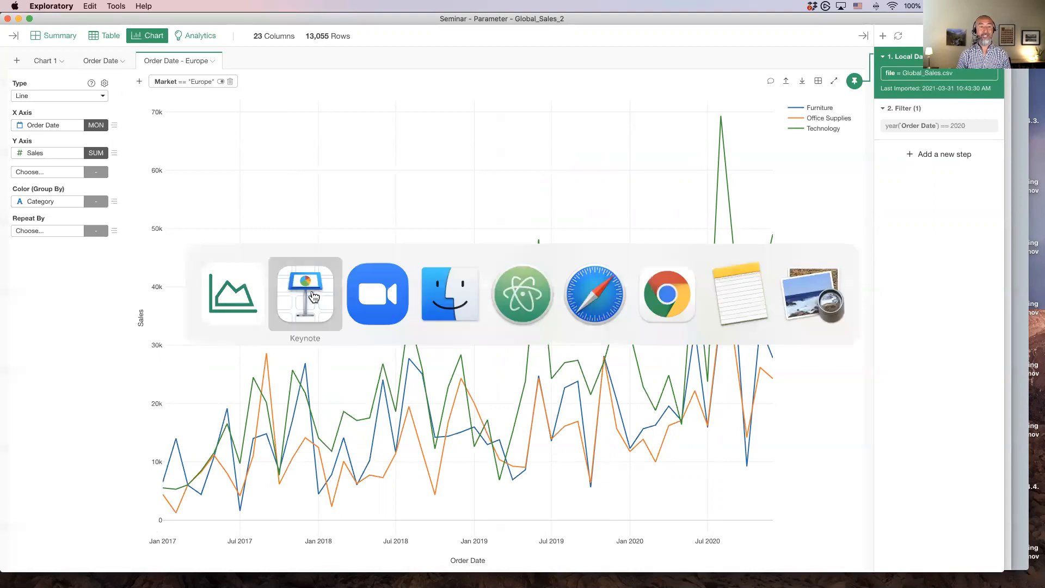
{"action": "scroll", "coordinate": [53, 375], "scroll_direction": "down", "scroll_amount": 5}
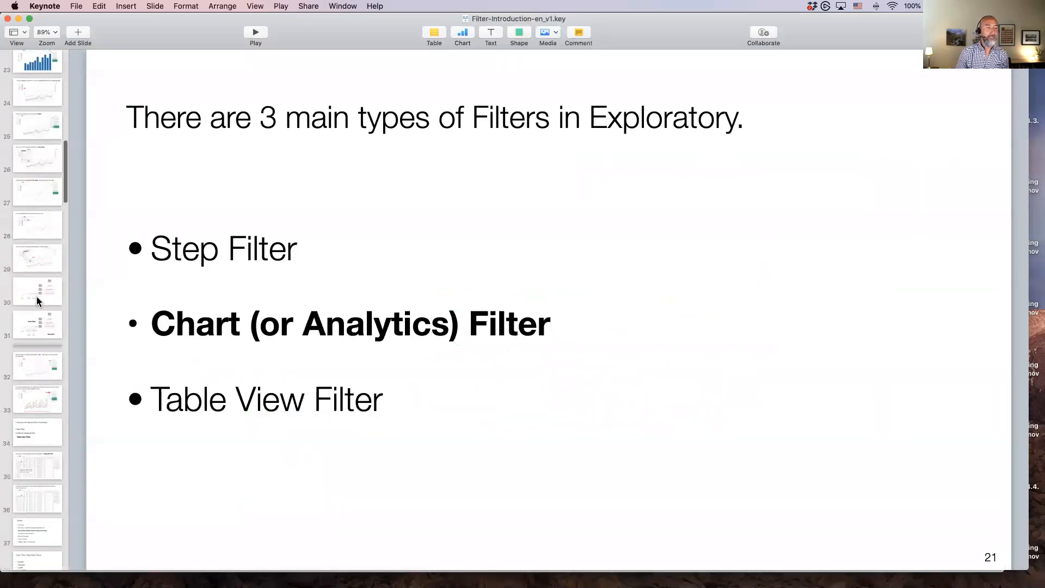
{"action": "left_click", "coordinate": [36, 292]}
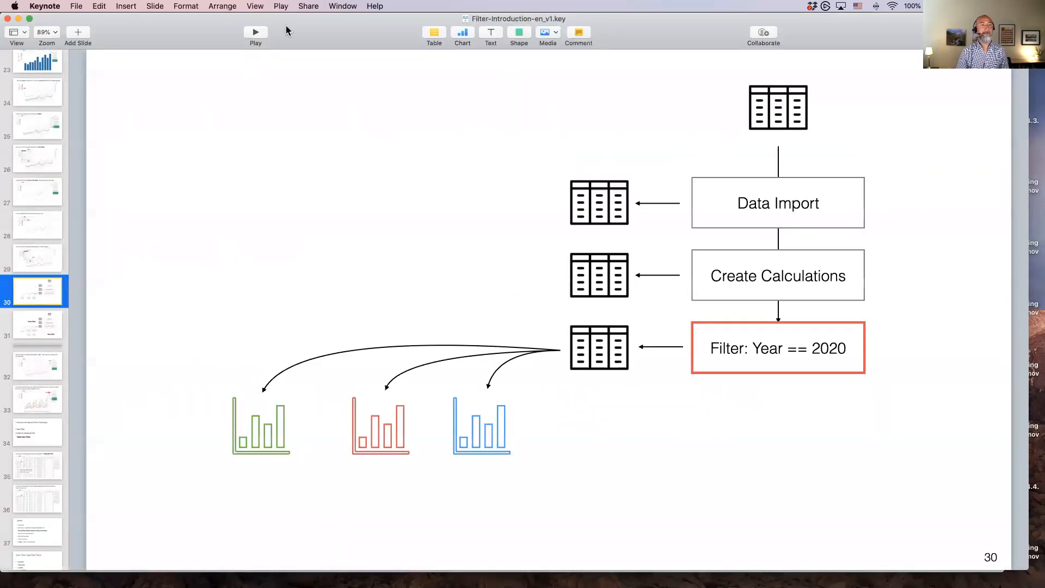
{"action": "left_click", "coordinate": [256, 33]}
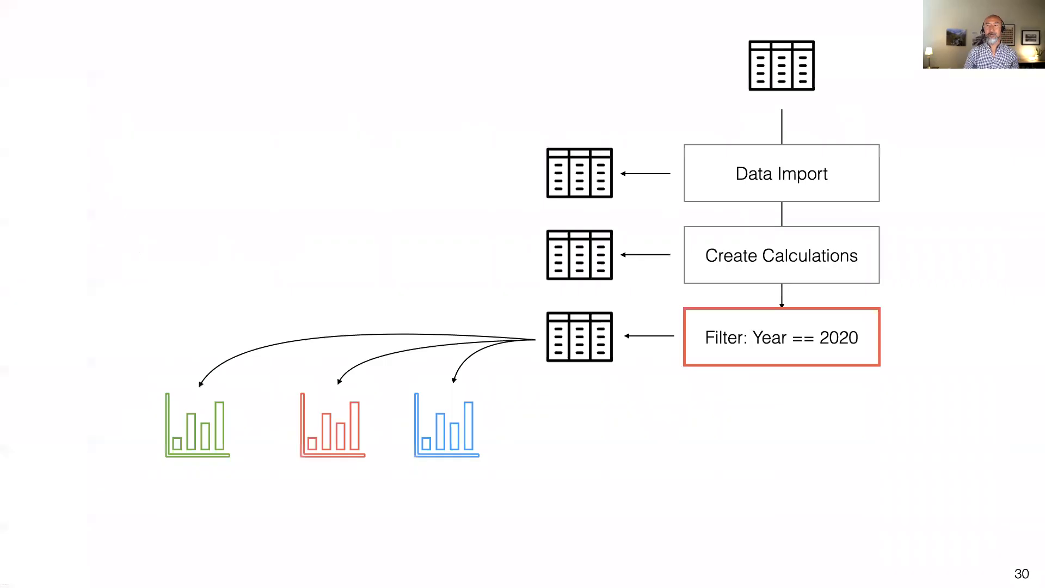
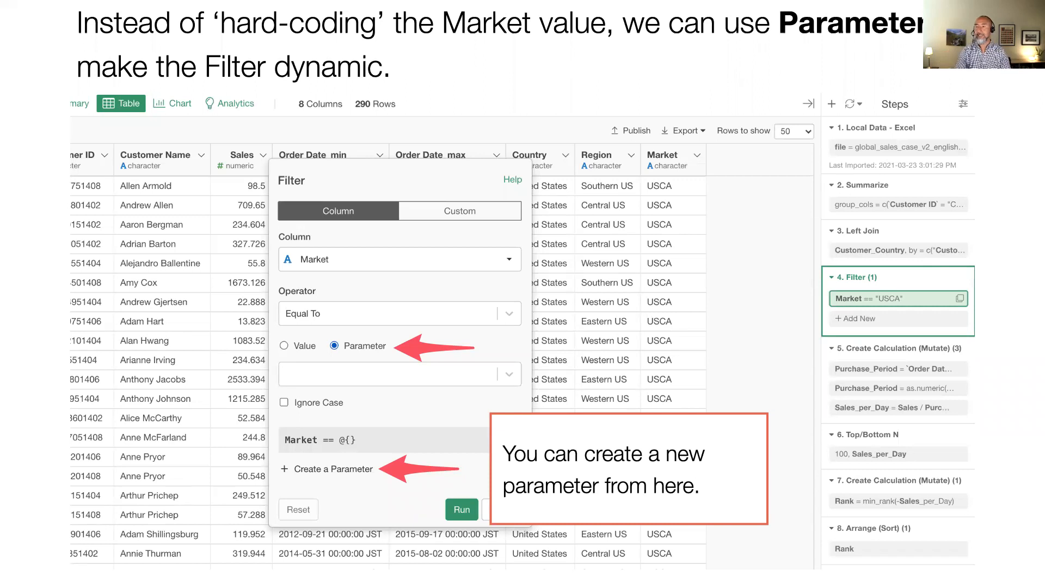
Exit the slideshow and switch back to Exploratory
{"action": "key", "text": "Escape"}
{"action": "key", "text": "super+Tab"}
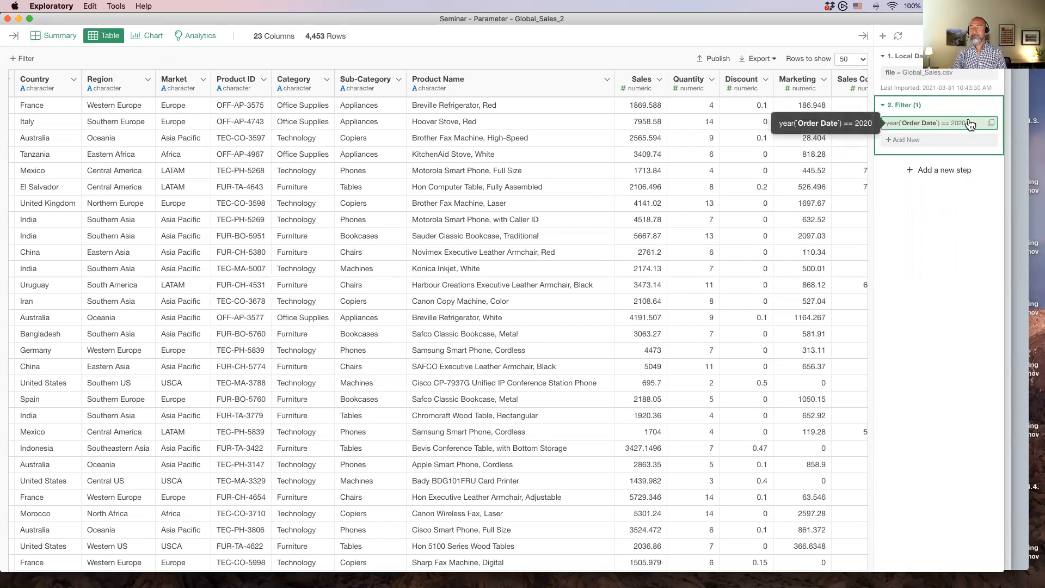
Open the Filter step, switch its value to Parameter, and start creating a new parameter
{"action": "left_click", "coordinate": [924, 131]}
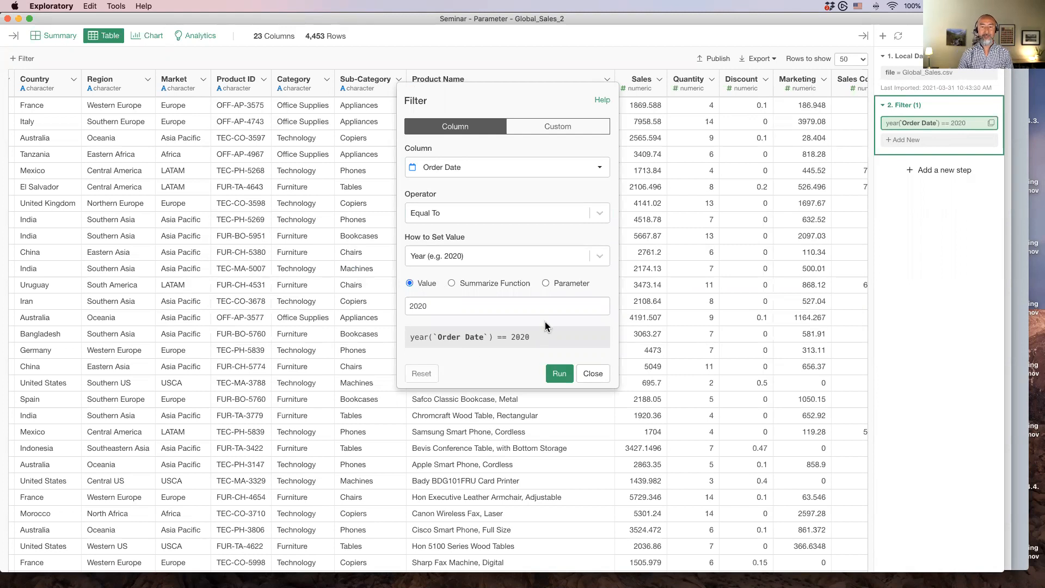
{"action": "left_click", "coordinate": [544, 284]}
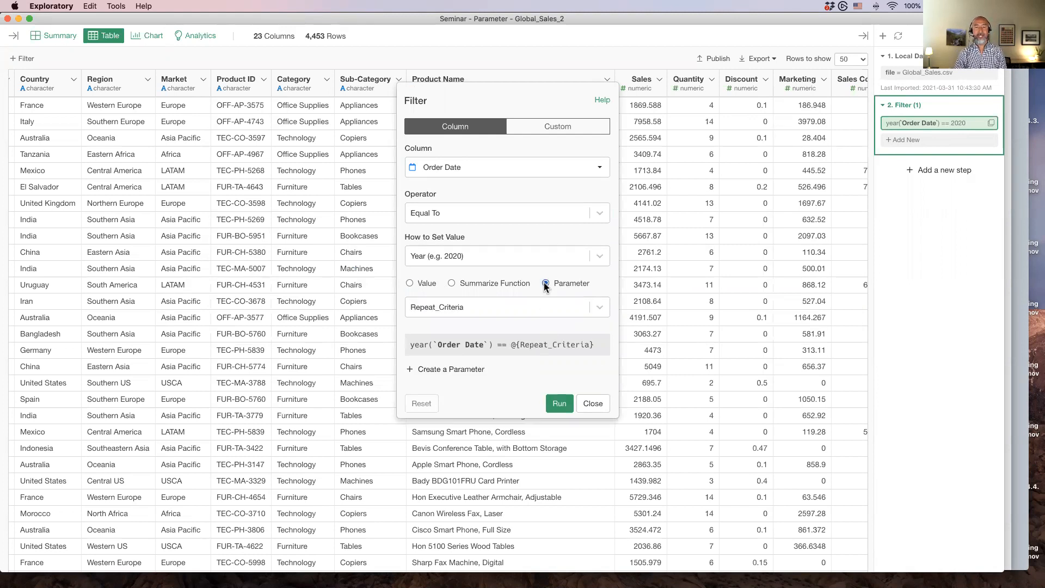
{"action": "left_click", "coordinate": [437, 369]}
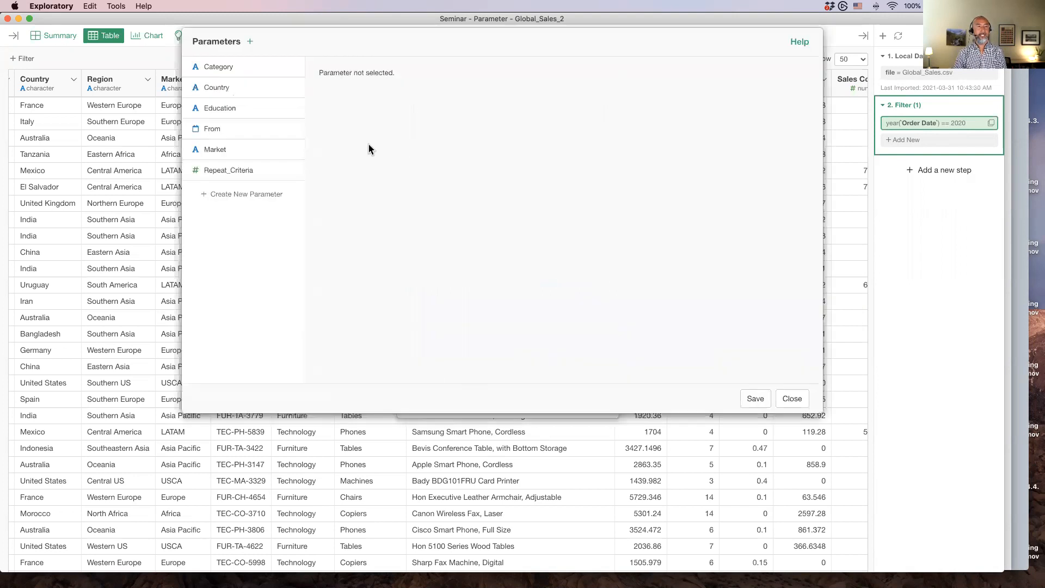
{"action": "left_click", "coordinate": [226, 194]}
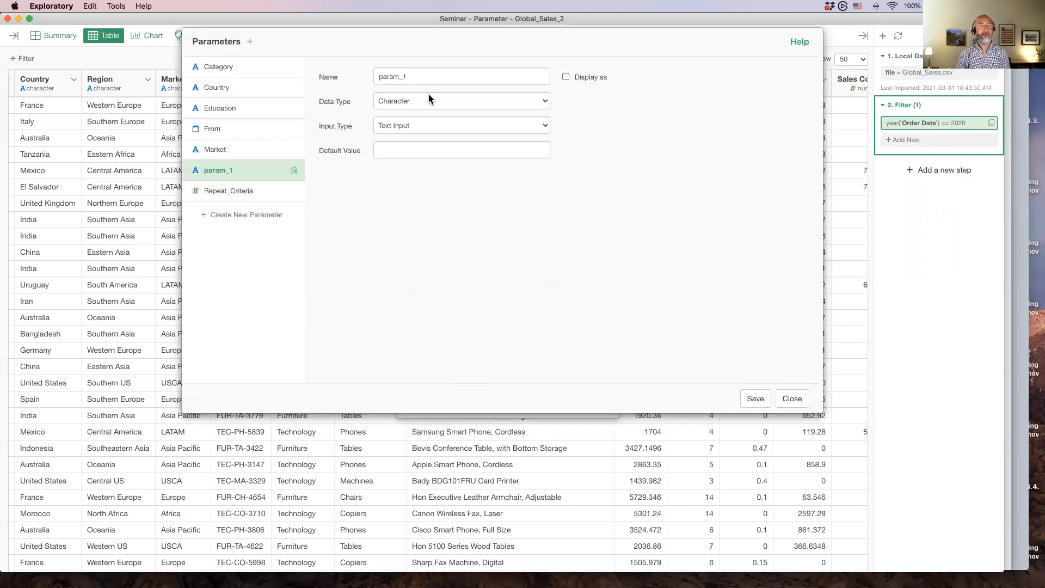
Name the new parameter Year, enable Display as, and set its data type to Number and input type to Slider
{"action": "double_click", "coordinate": [418, 72]}
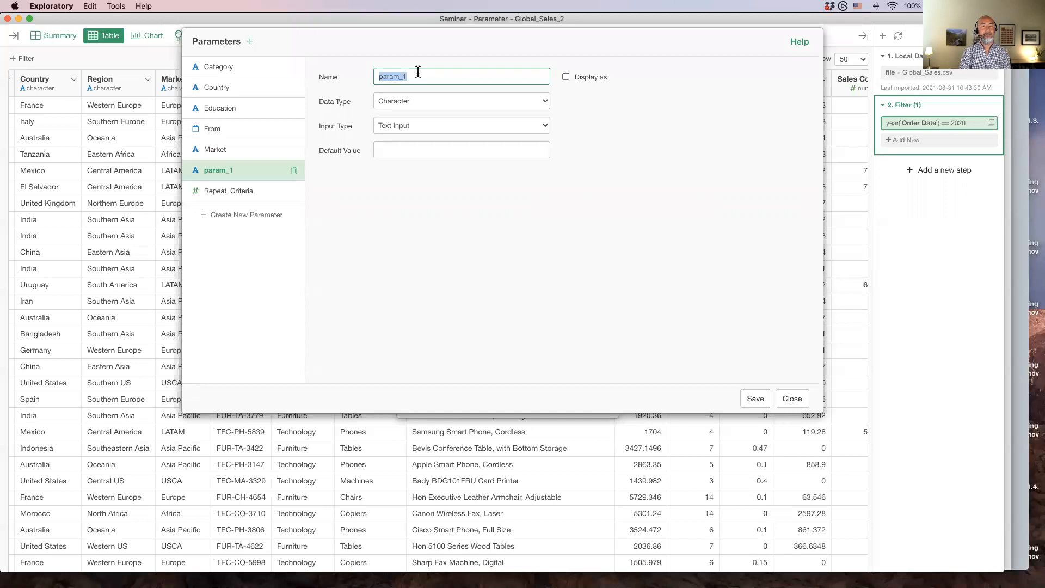
{"action": "type", "text": "Year"}
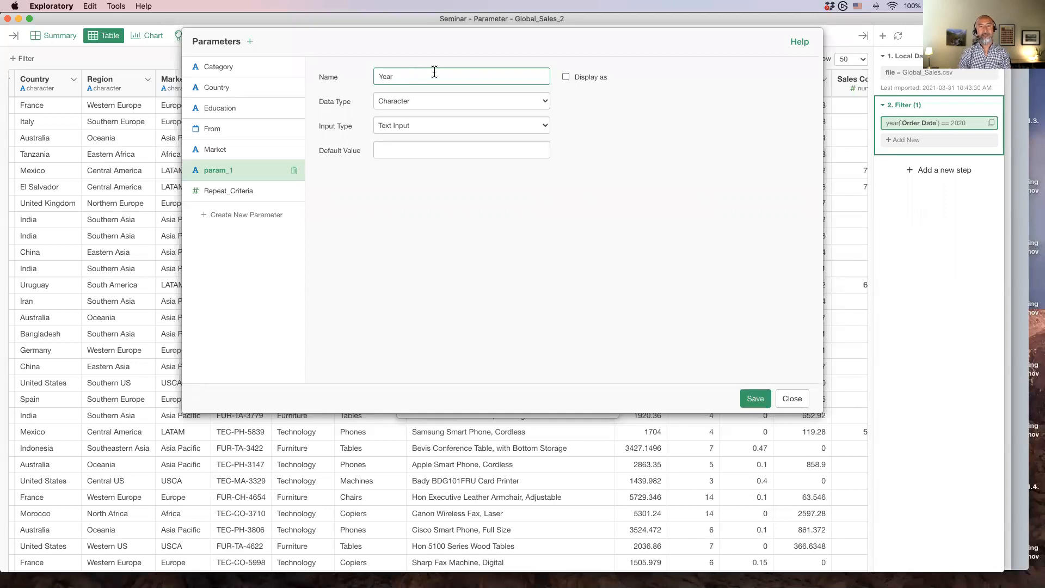
{"action": "left_click", "coordinate": [566, 77]}
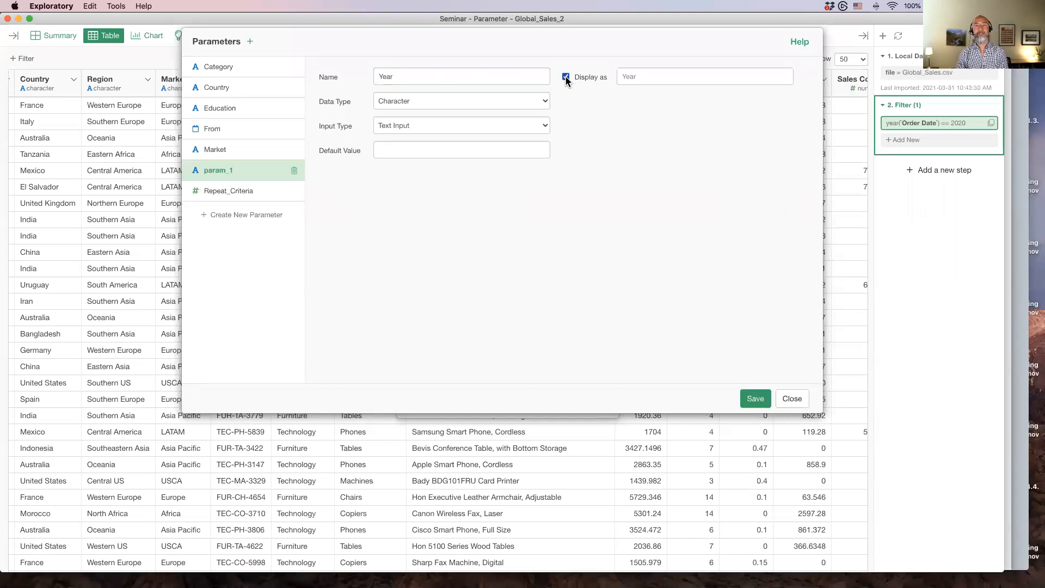
{"action": "left_click", "coordinate": [427, 103]}
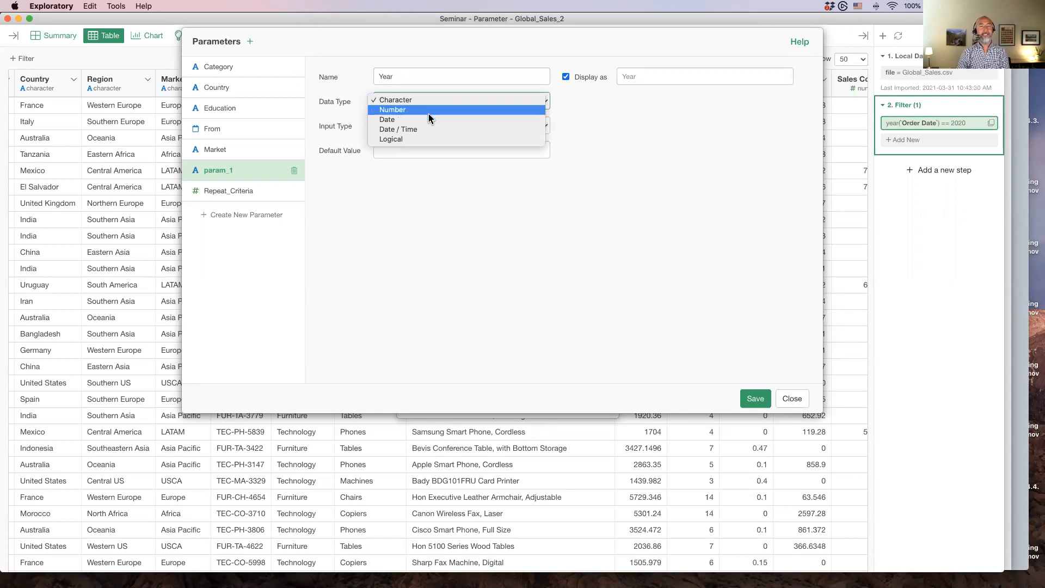
{"action": "left_click", "coordinate": [429, 113]}
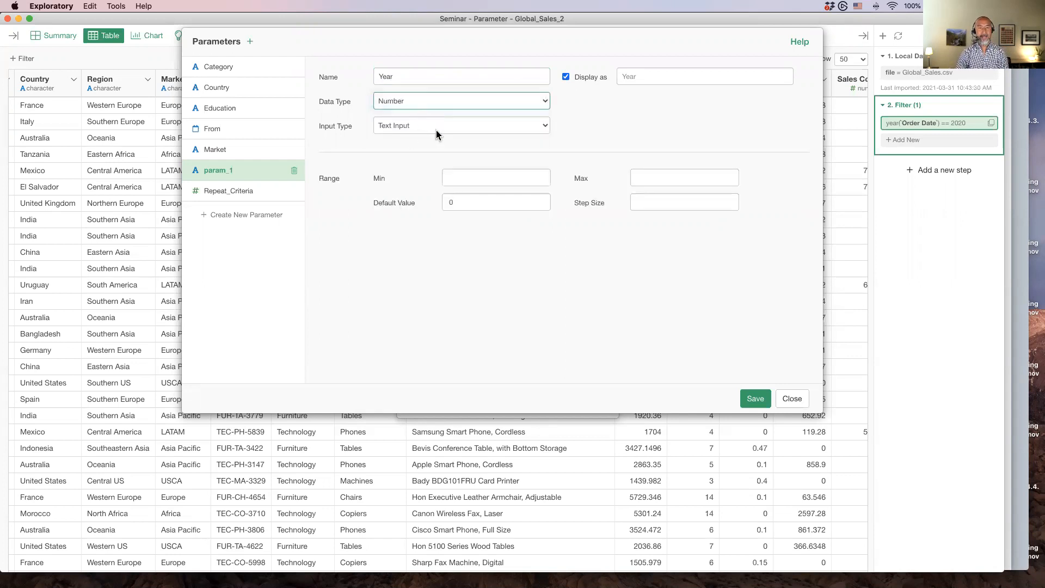
{"action": "left_click", "coordinate": [462, 126]}
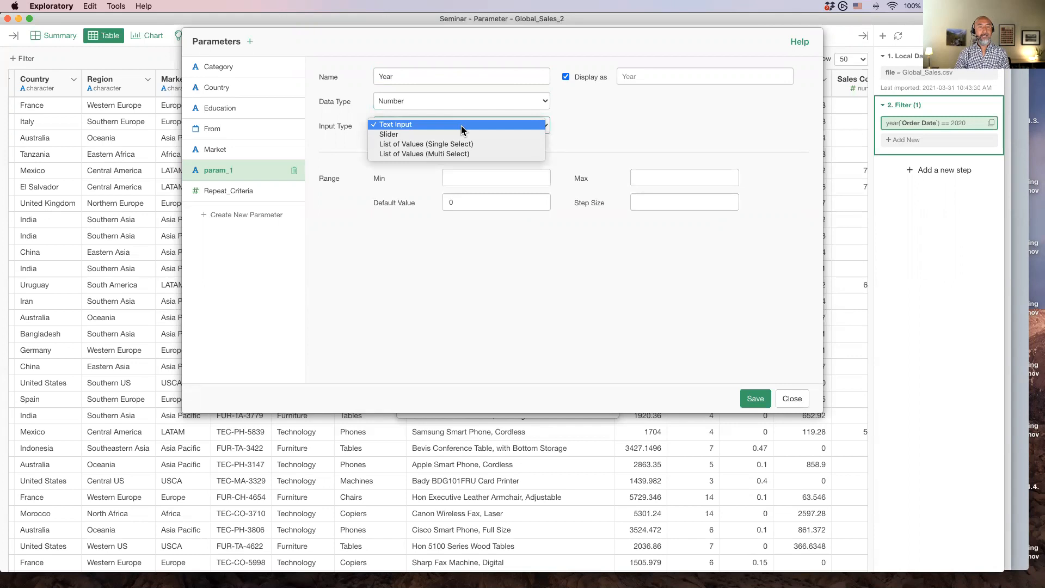
{"action": "left_click", "coordinate": [460, 135]}
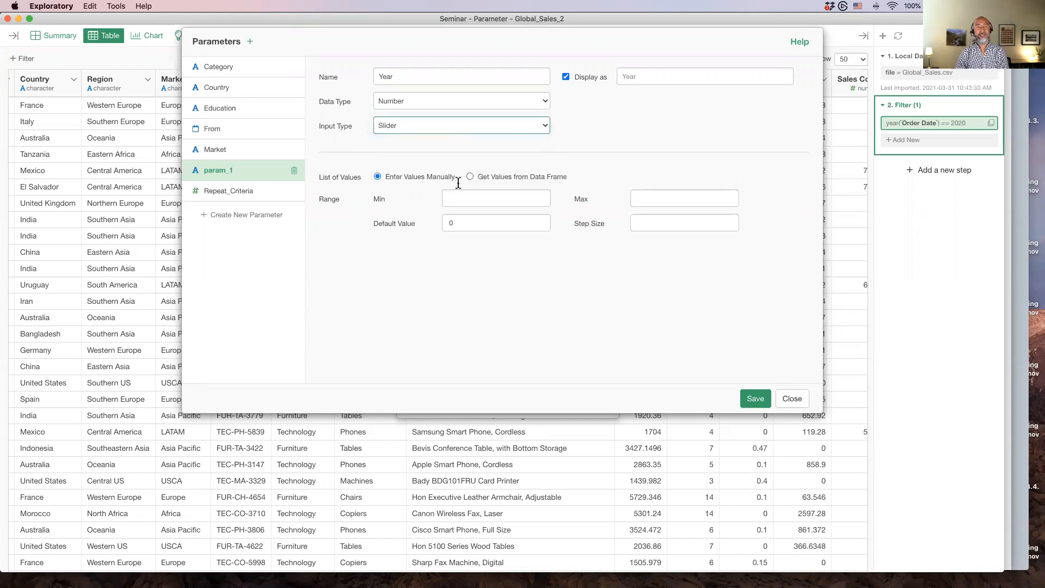
Set the slider range from 2016 to 2020 with default value 2020 and step size 1, then save the parameter
{"action": "left_click", "coordinate": [469, 201]}
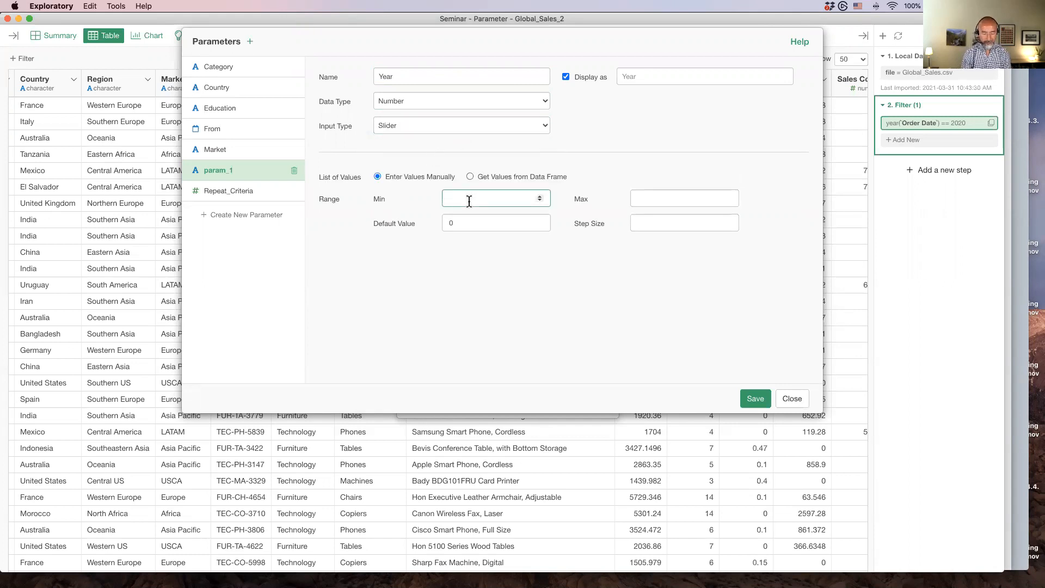
{"action": "type", "text": "2016"}
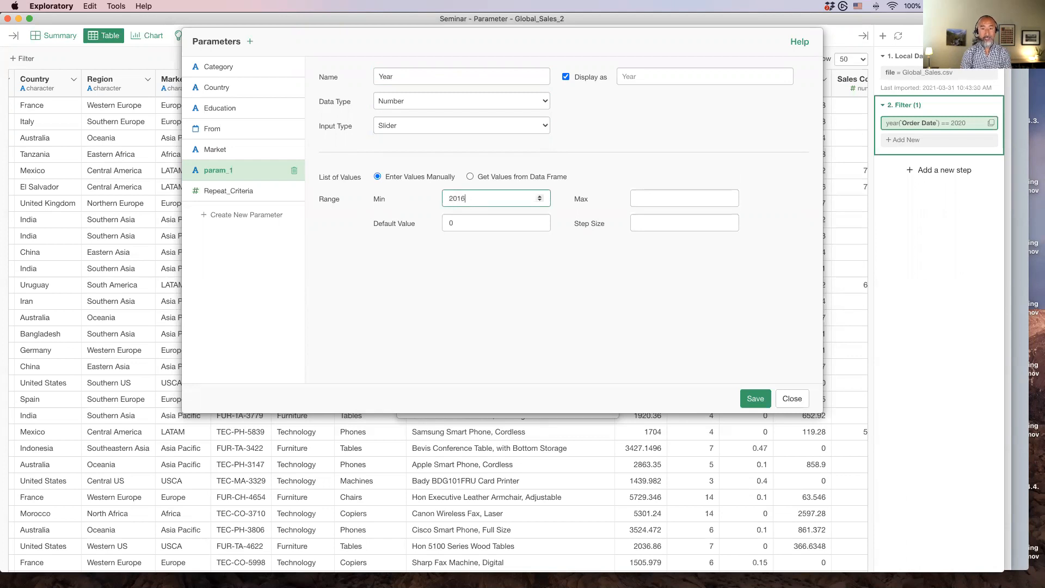
{"action": "key", "text": "Tab"}
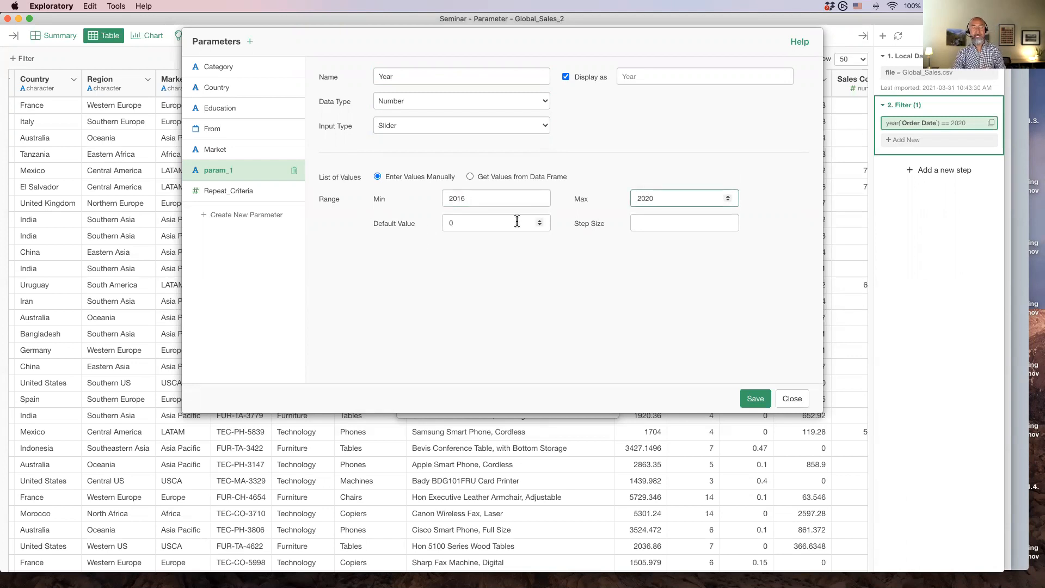
{"action": "left_click", "coordinate": [495, 223]}
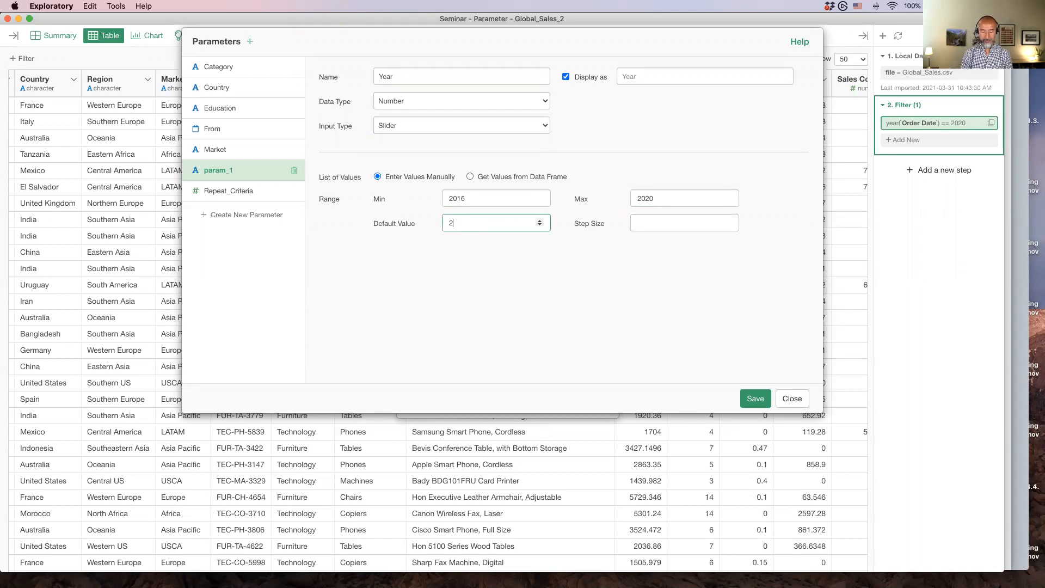
{"action": "left_click", "coordinate": [639, 269]}
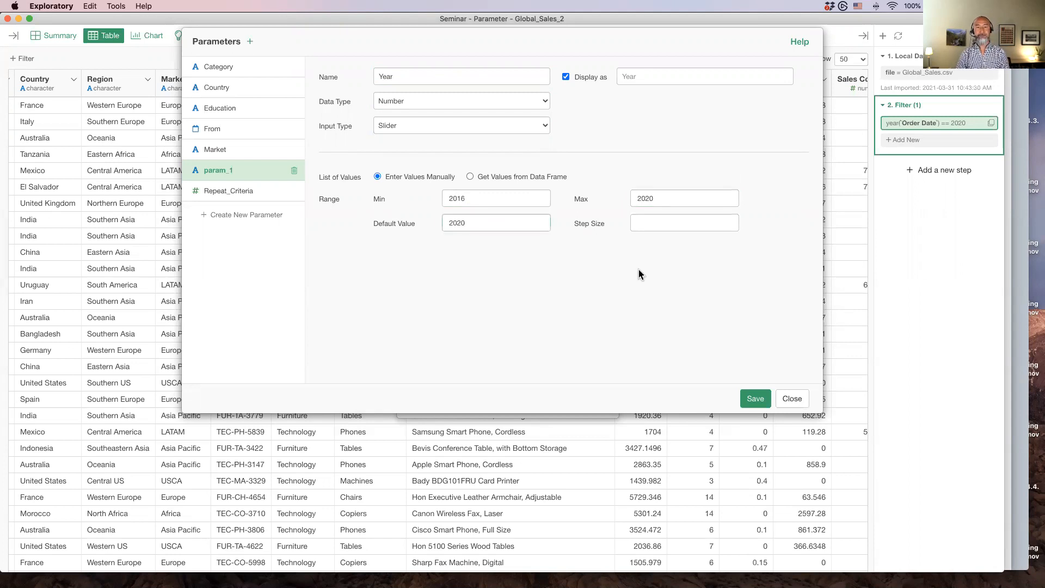
{"action": "left_click", "coordinate": [646, 218]}
{"action": "type", "text": "1"}
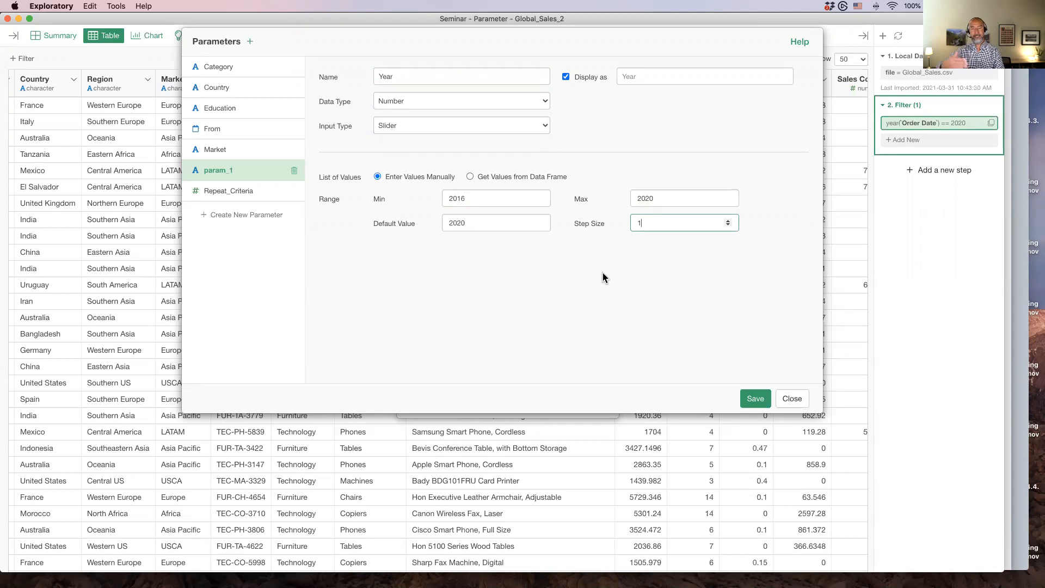
{"action": "left_click", "coordinate": [749, 402]}
{"action": "left_click", "coordinate": [791, 399]}
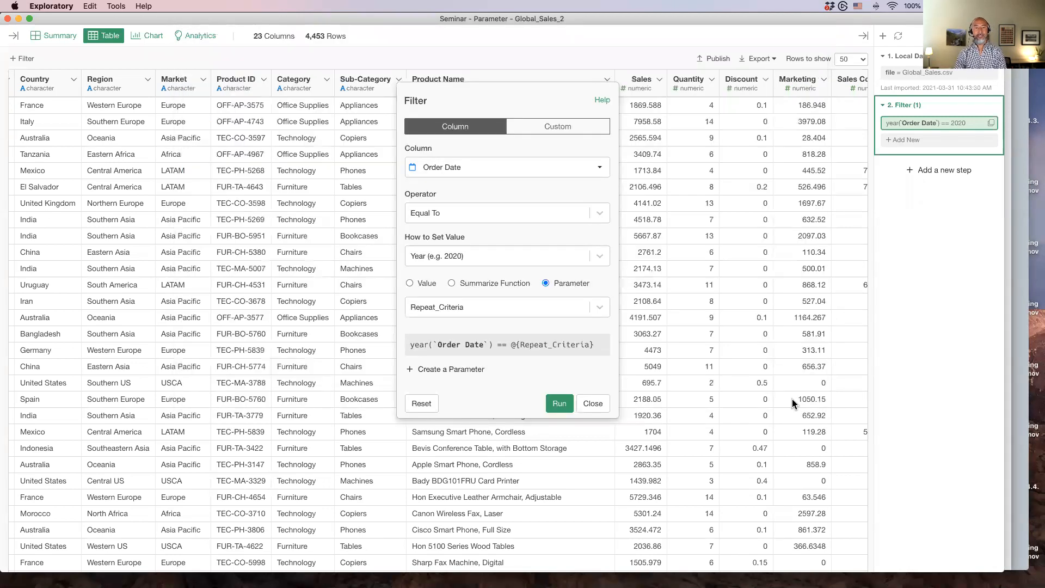
Select the Year parameter as the filter's value and run the filter
{"action": "left_click", "coordinate": [487, 308]}
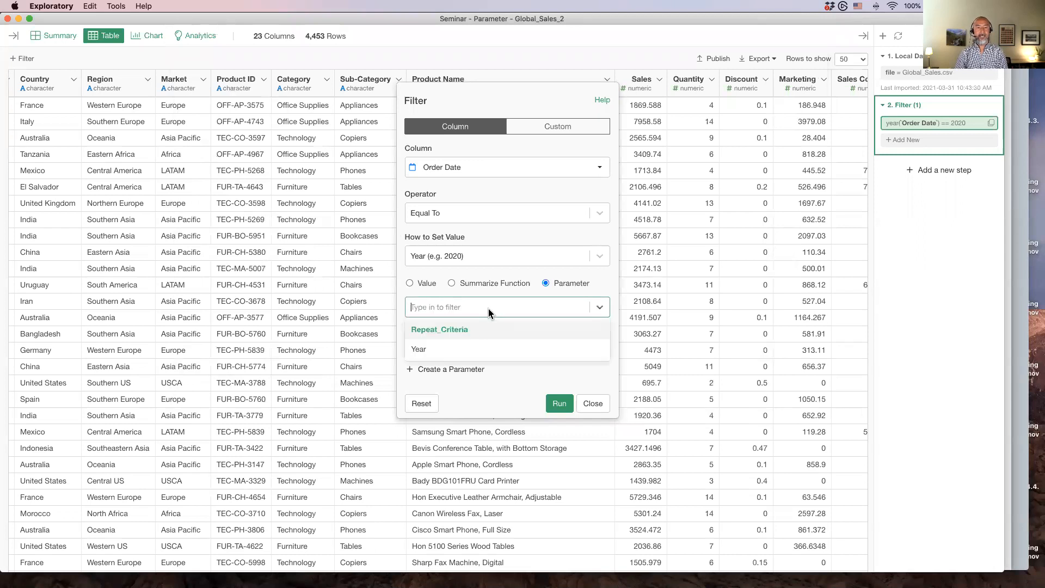
{"action": "left_click", "coordinate": [480, 350]}
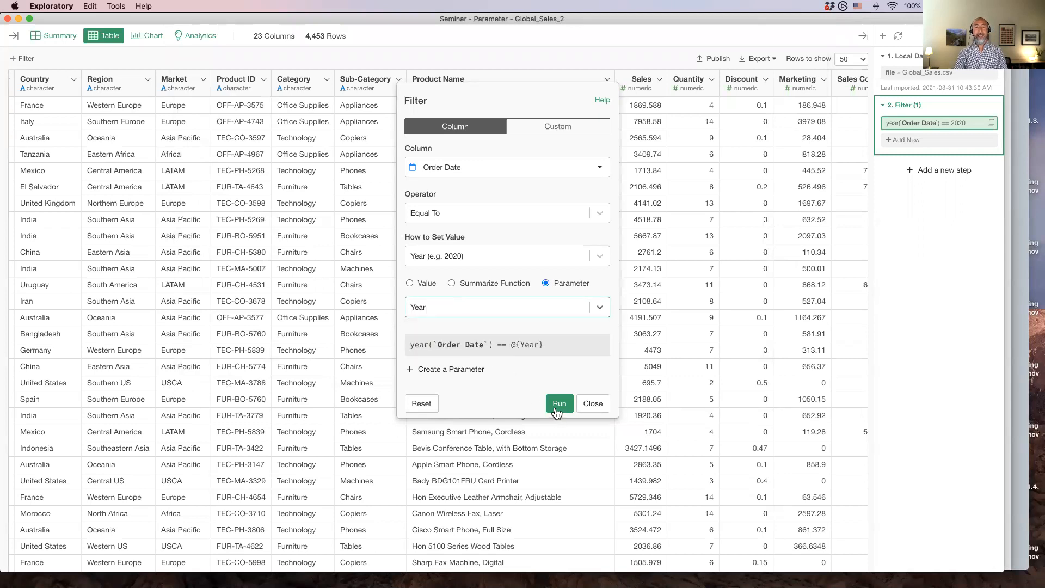
{"action": "left_click", "coordinate": [559, 404]}
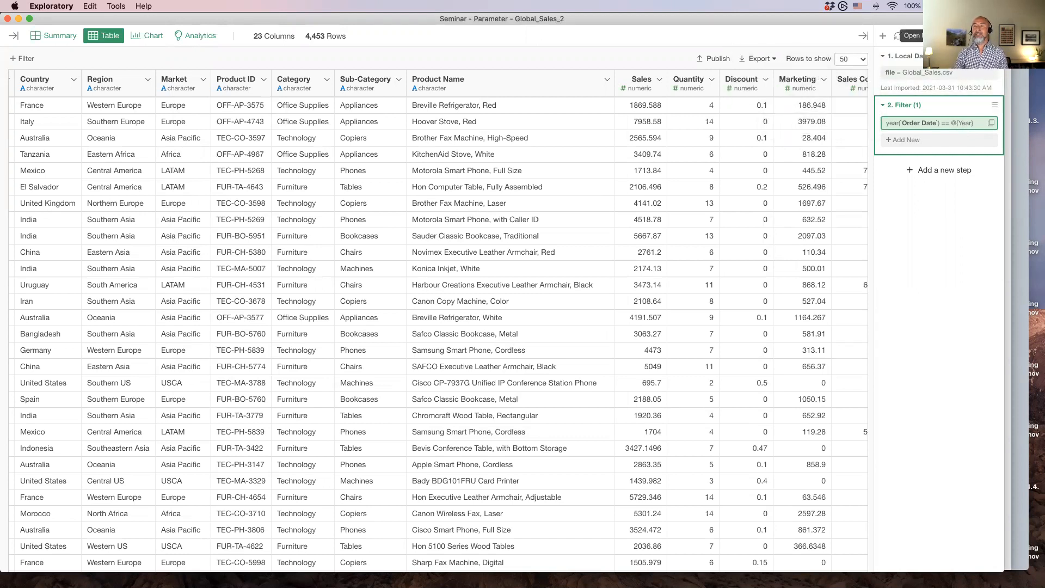
Open the parameter pane and move the Year slider to 2019
{"action": "left_click", "coordinate": [993, 36]}
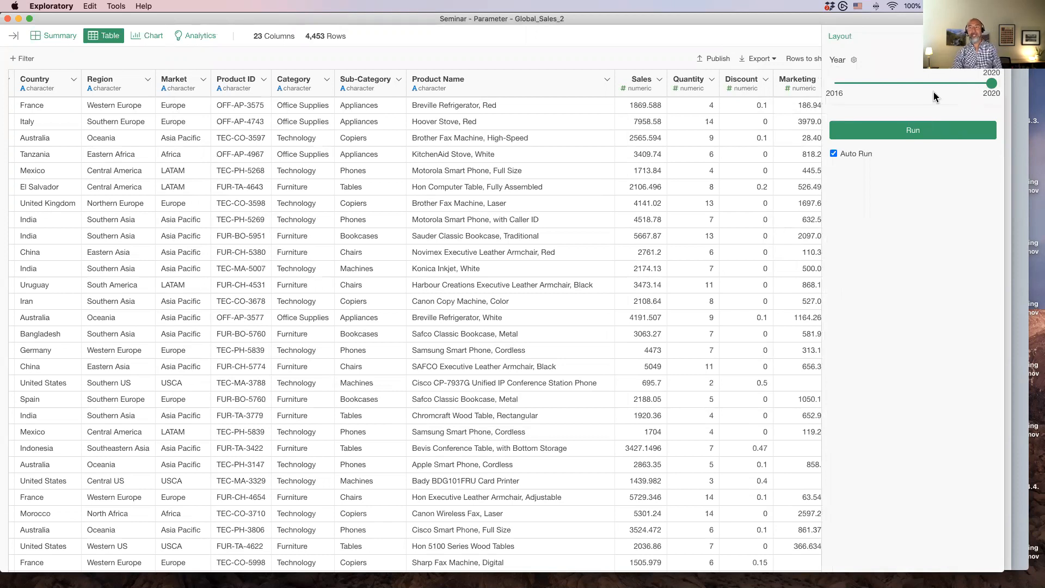
{"action": "left_click_drag", "start_coordinate": [992, 89], "coordinate": [964, 87]}
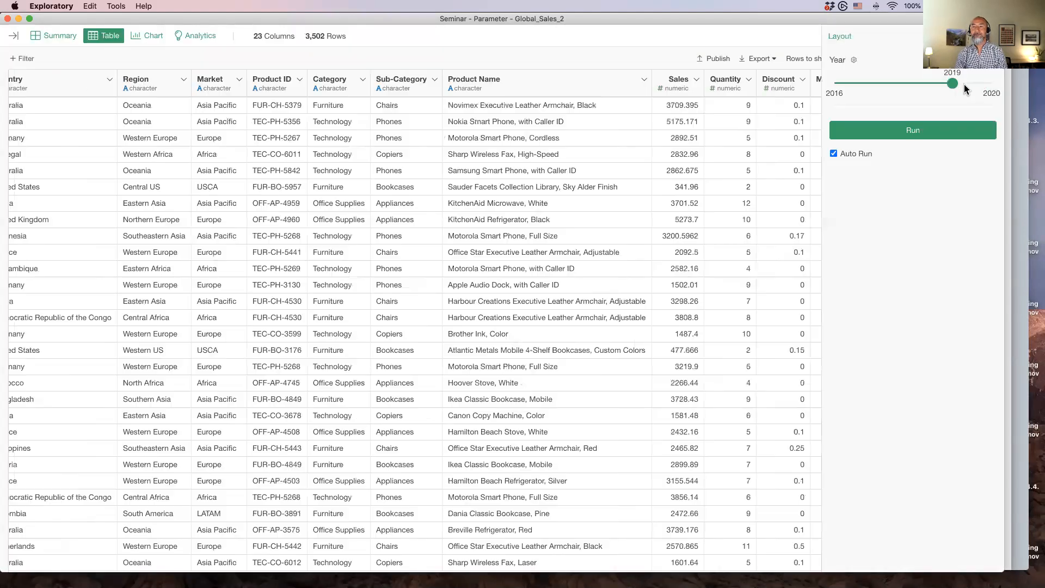
Switch to the Summary view and review the Filter step's settings
{"action": "left_click", "coordinate": [56, 36]}
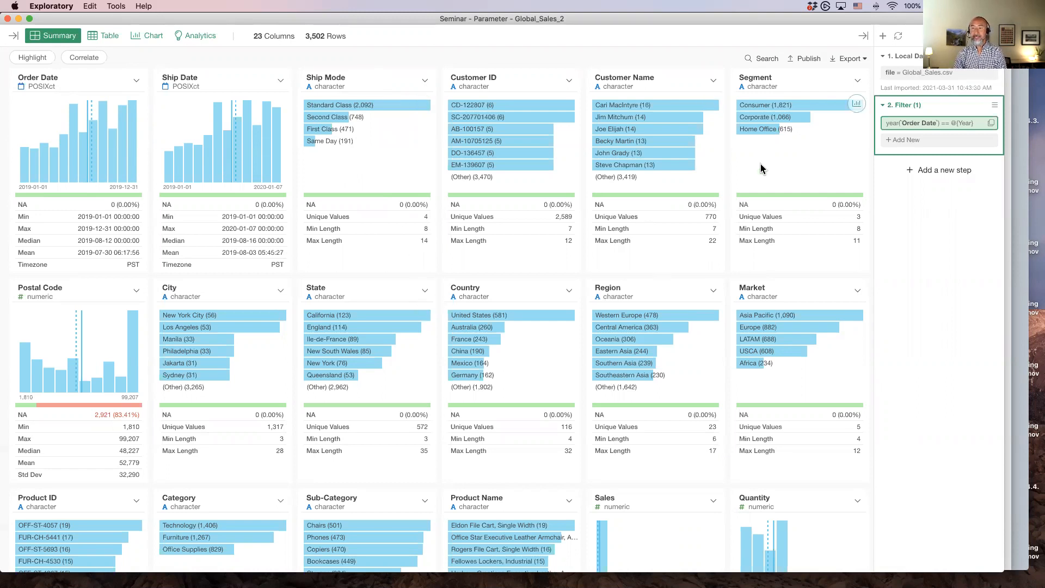
{"action": "left_click", "coordinate": [927, 130]}
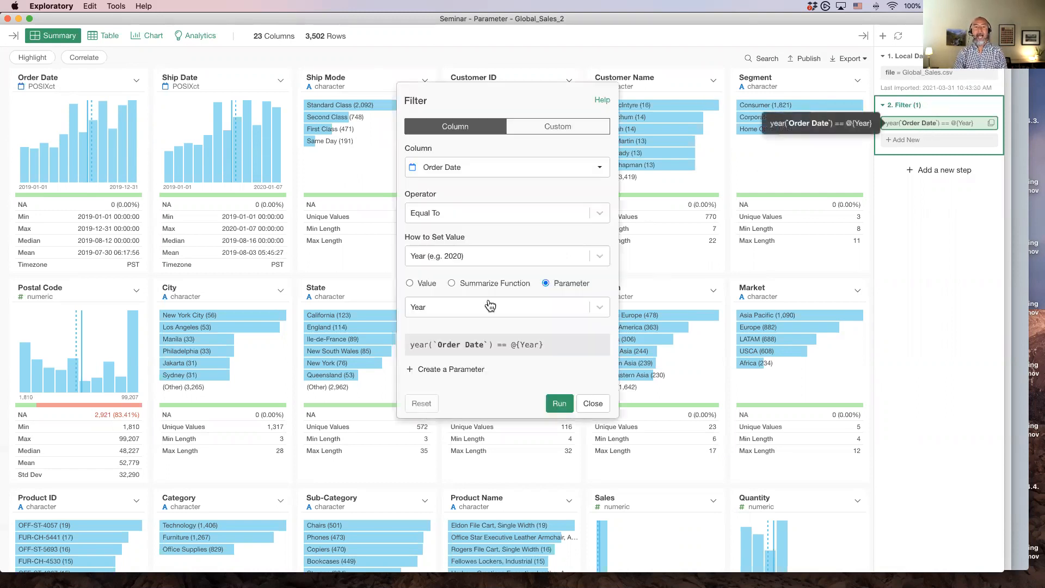
{"action": "left_click", "coordinate": [595, 403]}
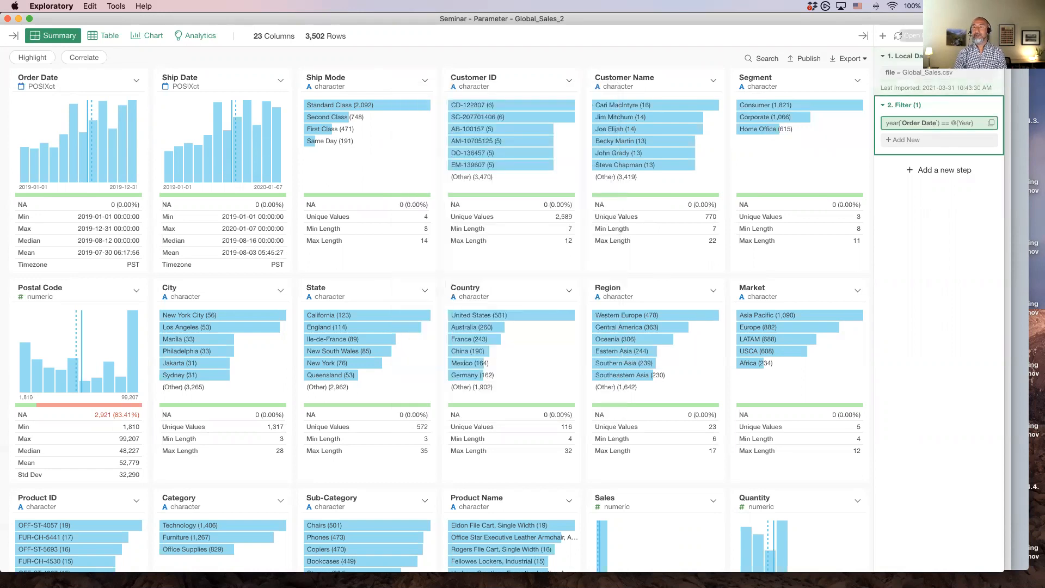
Edit the Year parameter to get values from the Global_Sales_2 data frame at the 1. Local Data - CSV step
{"action": "left_click", "coordinate": [862, 35]}
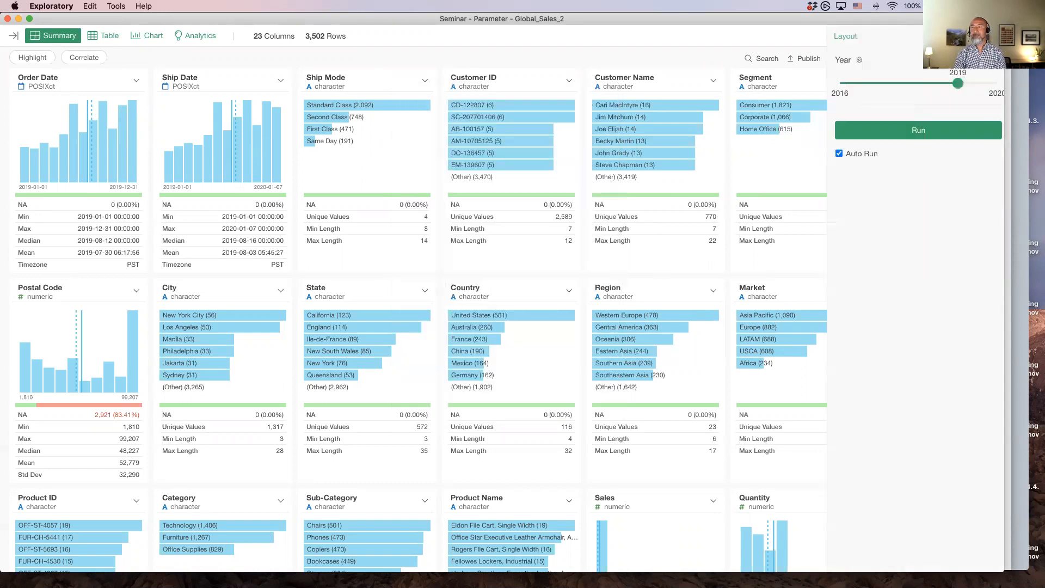
{"action": "left_click", "coordinate": [853, 60]}
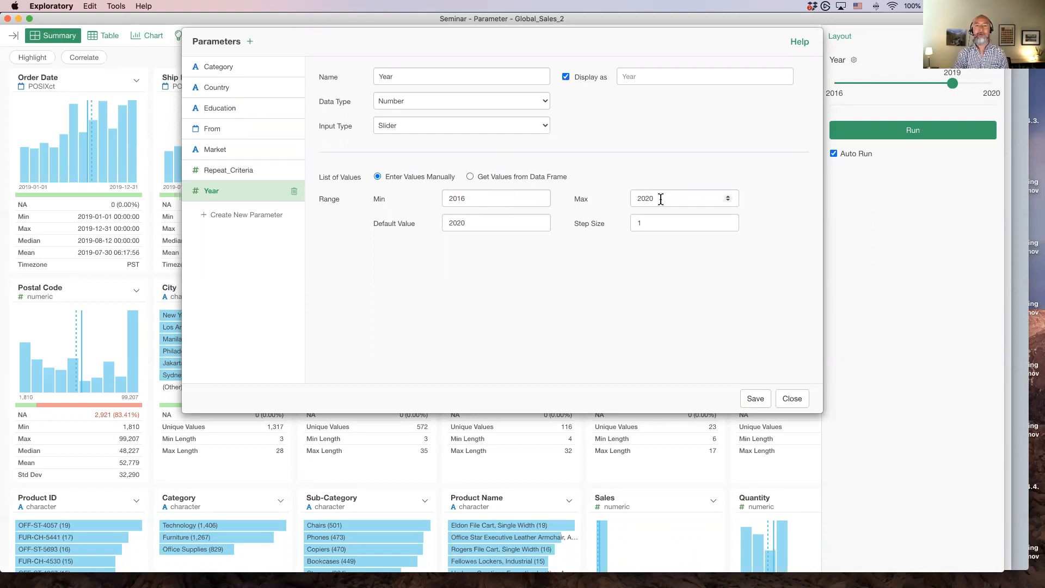
{"action": "left_click", "coordinate": [469, 177]}
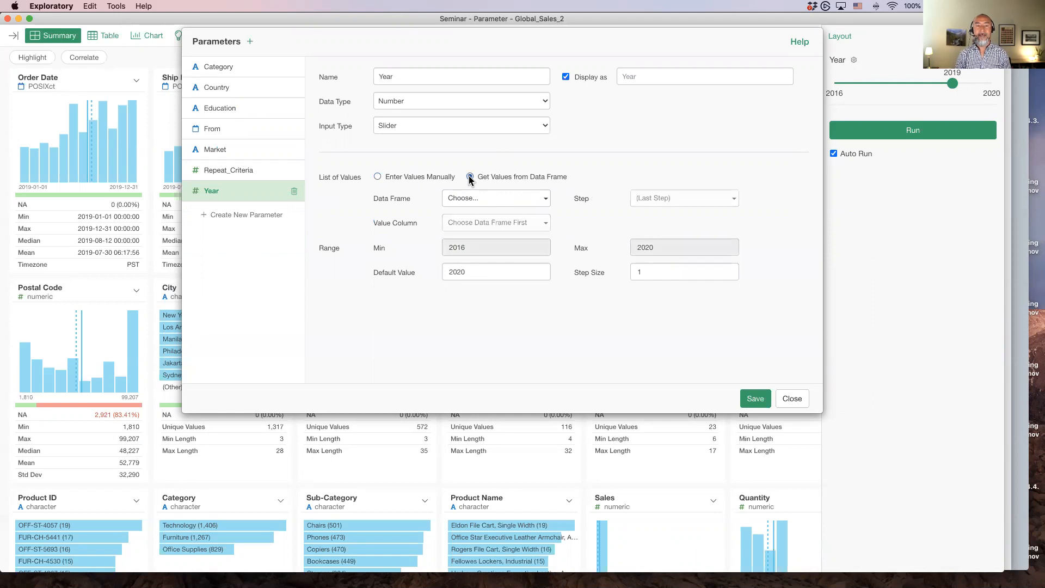
{"action": "left_click", "coordinate": [485, 202]}
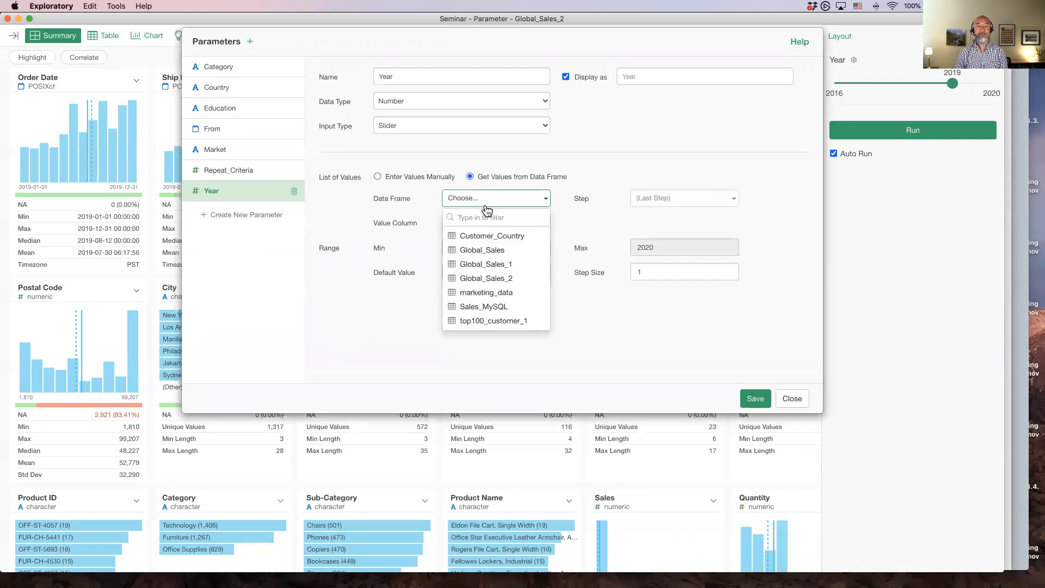
{"action": "left_click", "coordinate": [504, 279]}
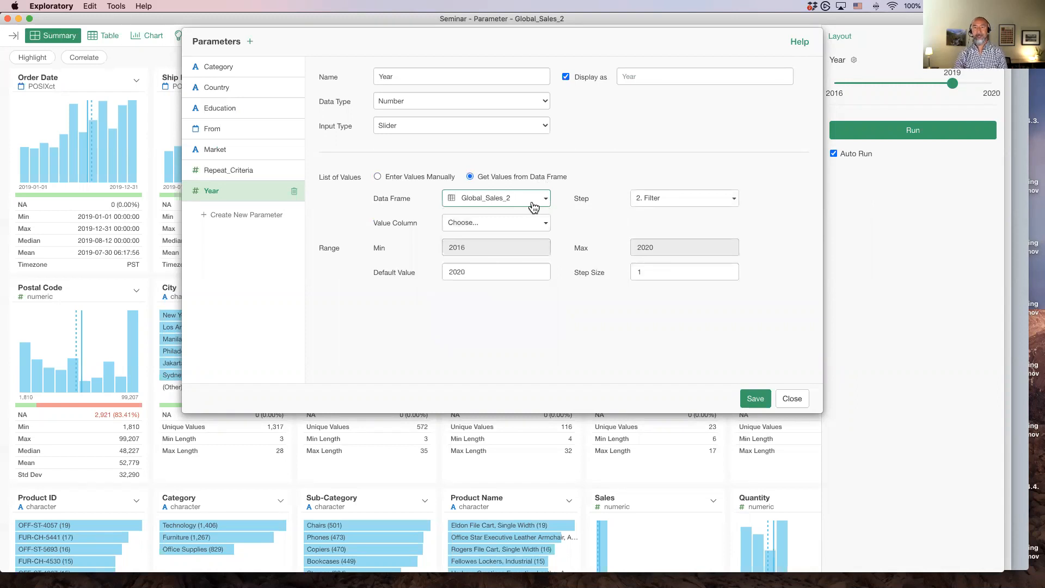
{"action": "left_click", "coordinate": [716, 199]}
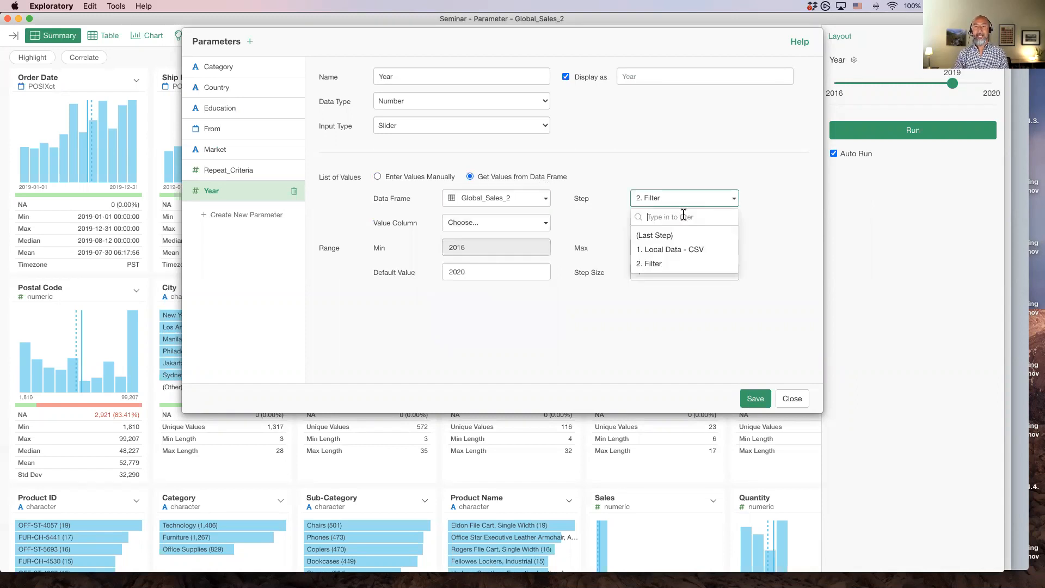
{"action": "left_click", "coordinate": [681, 254]}
Switch the Year parameter's list of values back to manual entry and save the change
{"action": "left_click", "coordinate": [484, 228]}
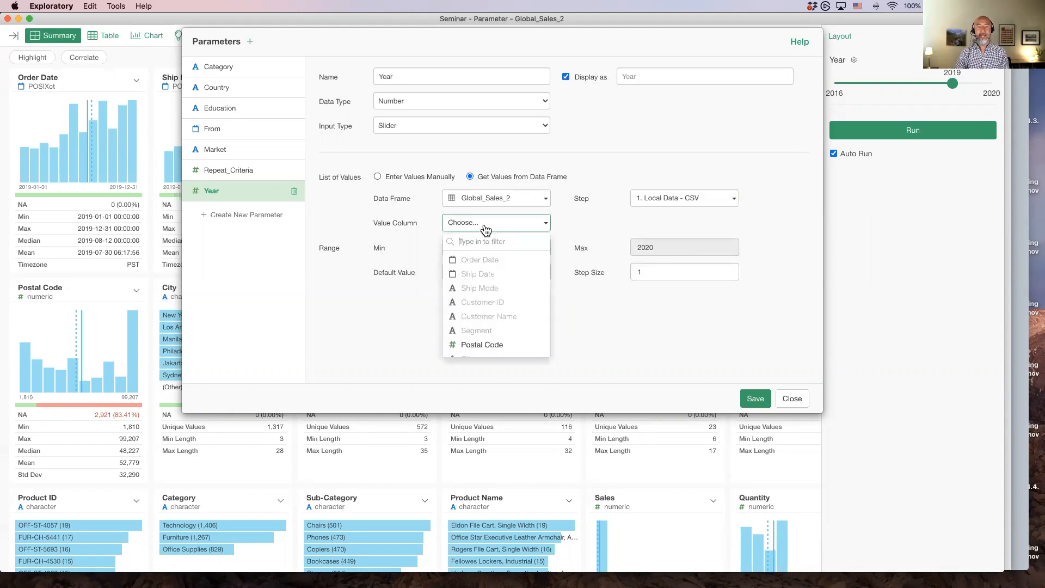
{"action": "scroll", "coordinate": [494, 299], "scroll_direction": "down", "scroll_amount": 5}
{"action": "scroll", "coordinate": [494, 299], "scroll_direction": "up", "scroll_amount": 5}
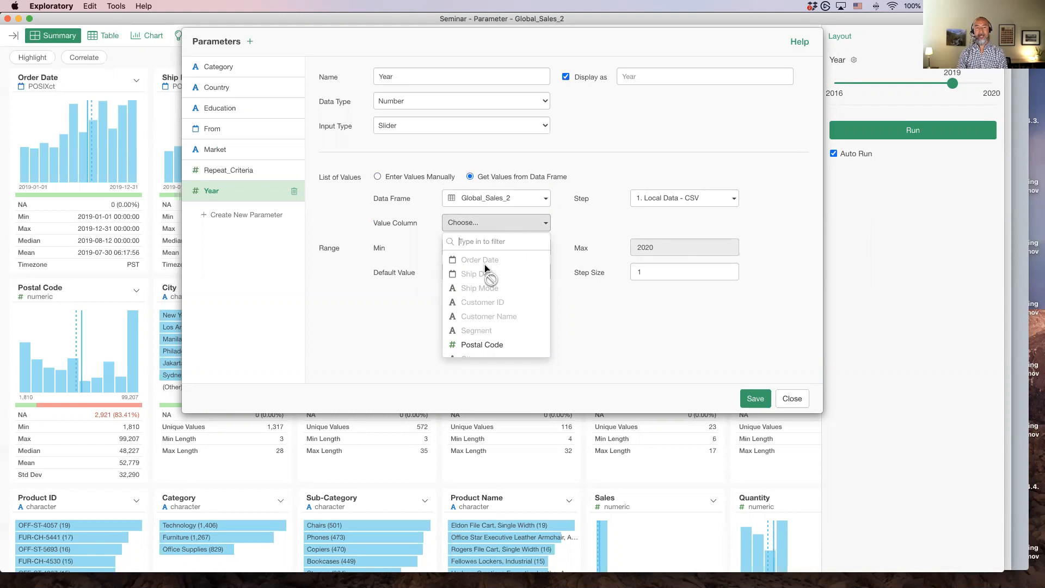
{"action": "left_click", "coordinate": [595, 218]}
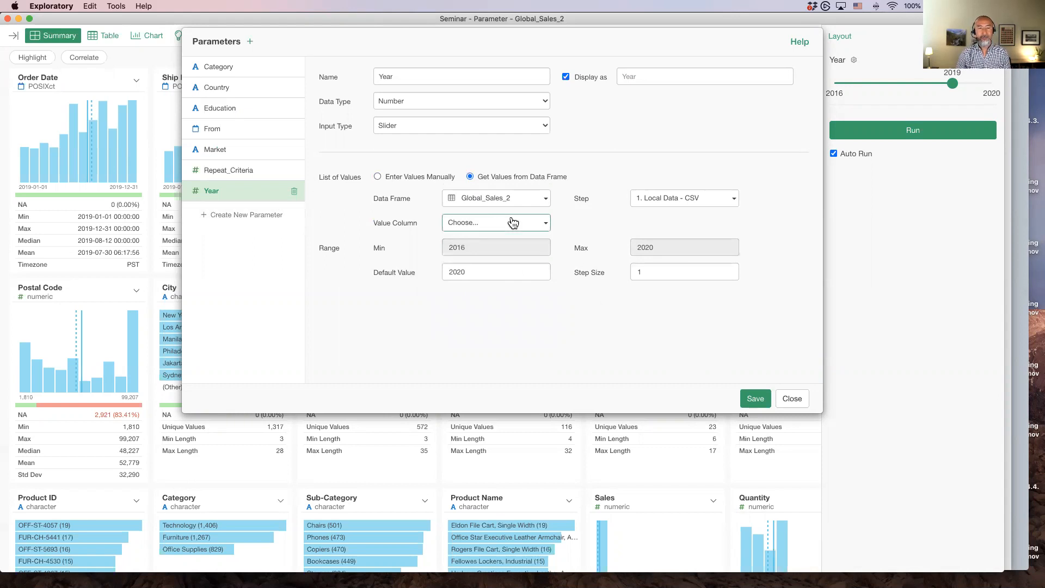
{"action": "left_click", "coordinate": [414, 178]}
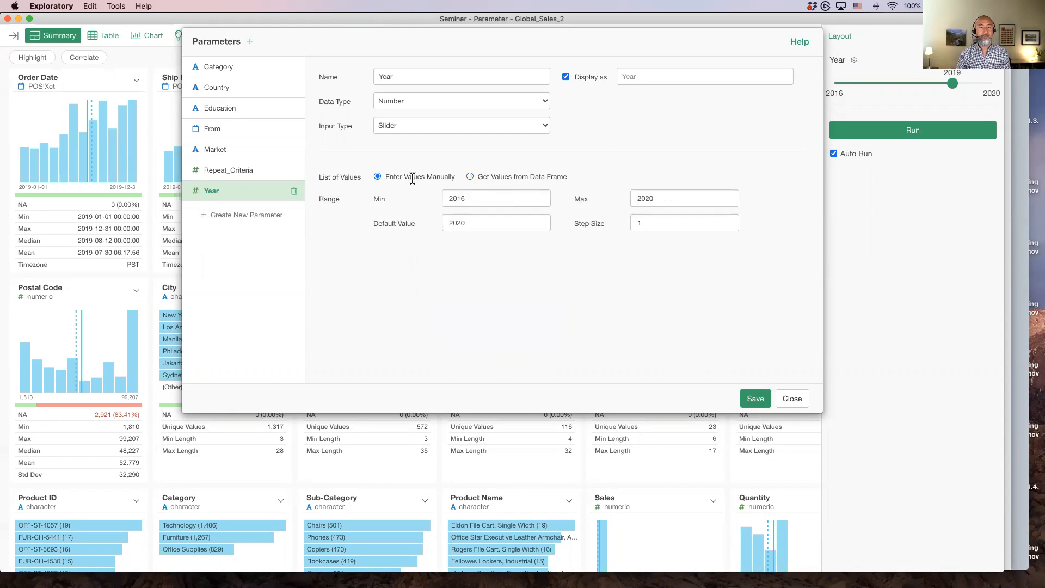
{"action": "left_click", "coordinate": [790, 402]}
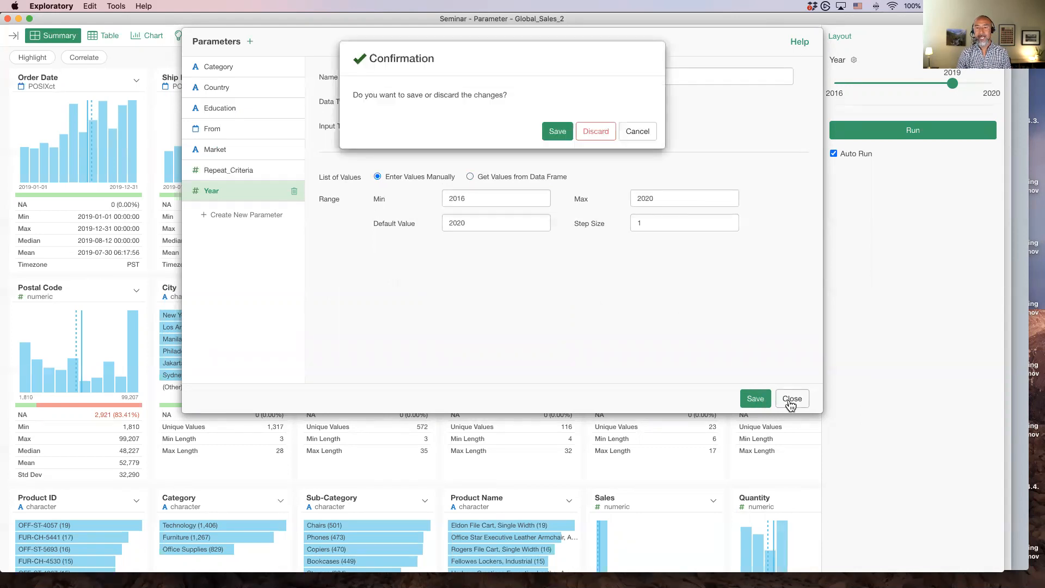
{"action": "left_click", "coordinate": [556, 130]}
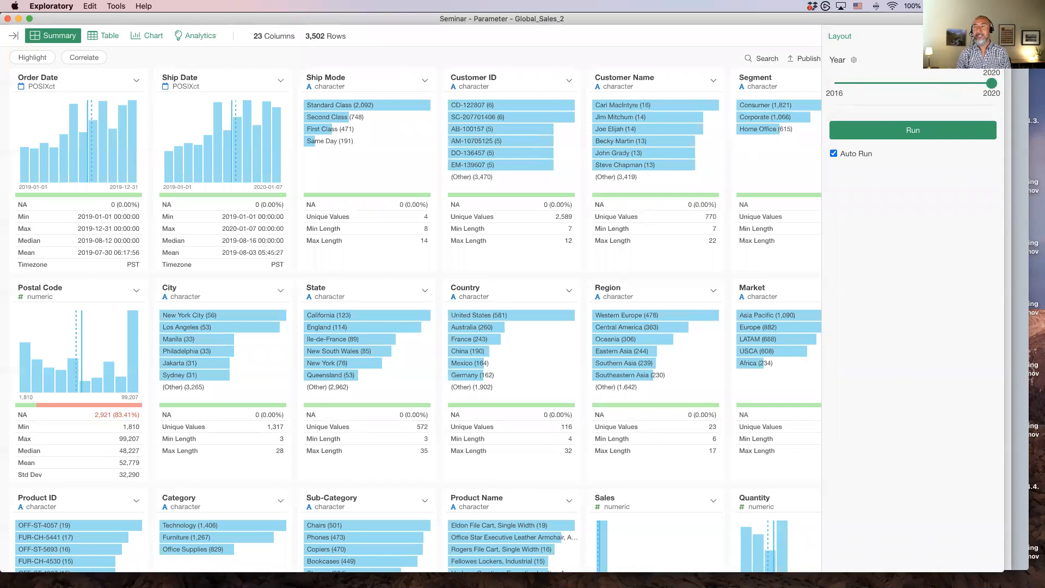
Add a Create Calculation step that extracts the year from Order Date into Order Date_year
{"action": "left_click", "coordinate": [991, 36]}
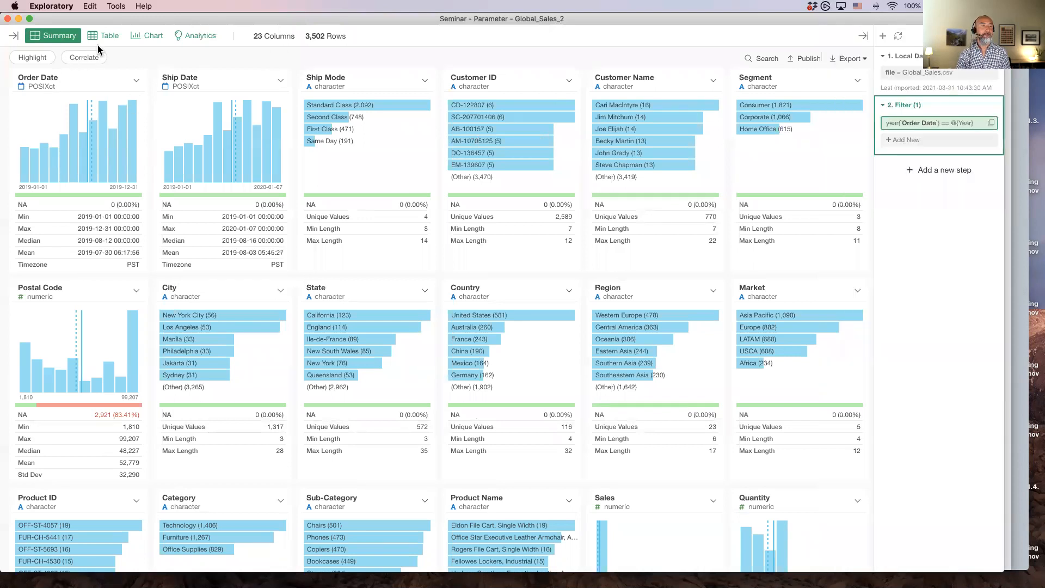
{"action": "left_click", "coordinate": [136, 80]}
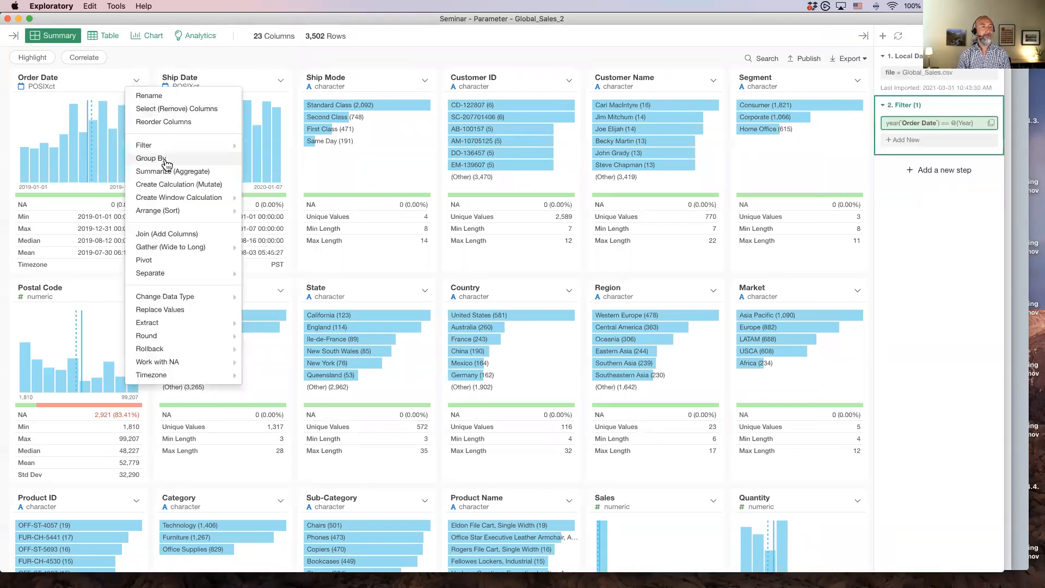
{"action": "mouse_move", "coordinate": [176, 323]}
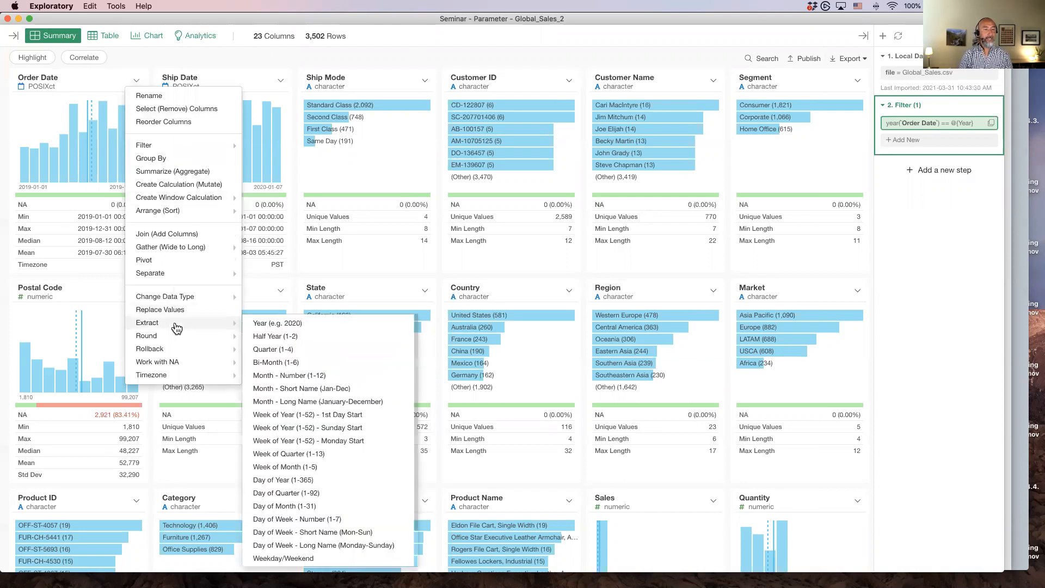
{"action": "left_click", "coordinate": [298, 325]}
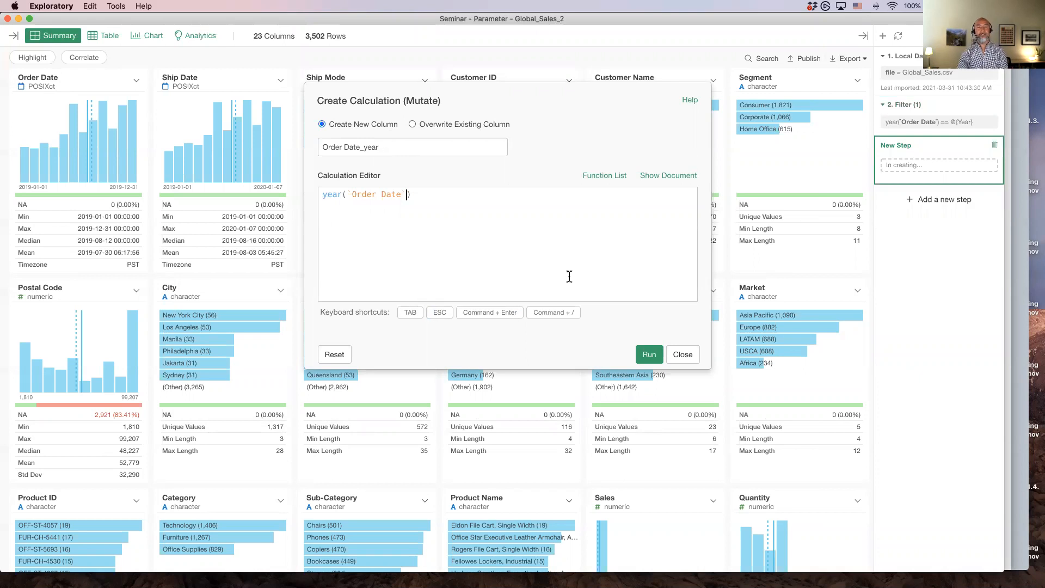
{"action": "left_click", "coordinate": [649, 354]}
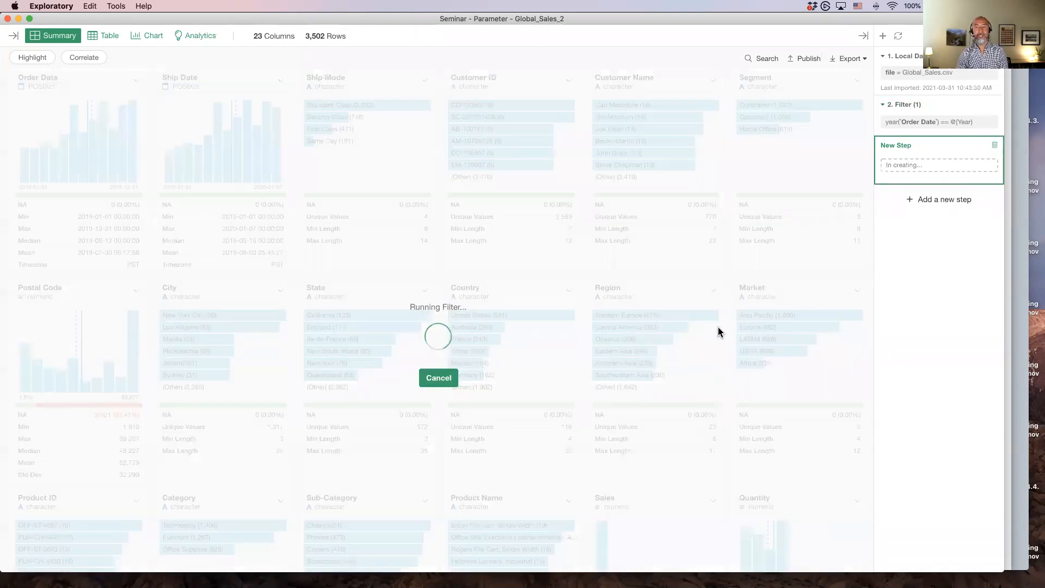
Move the Create Calculation step ahead of the Filter step and reselect the Filter step
{"action": "scroll", "coordinate": [660, 367], "scroll_direction": "down", "scroll_amount": 10}
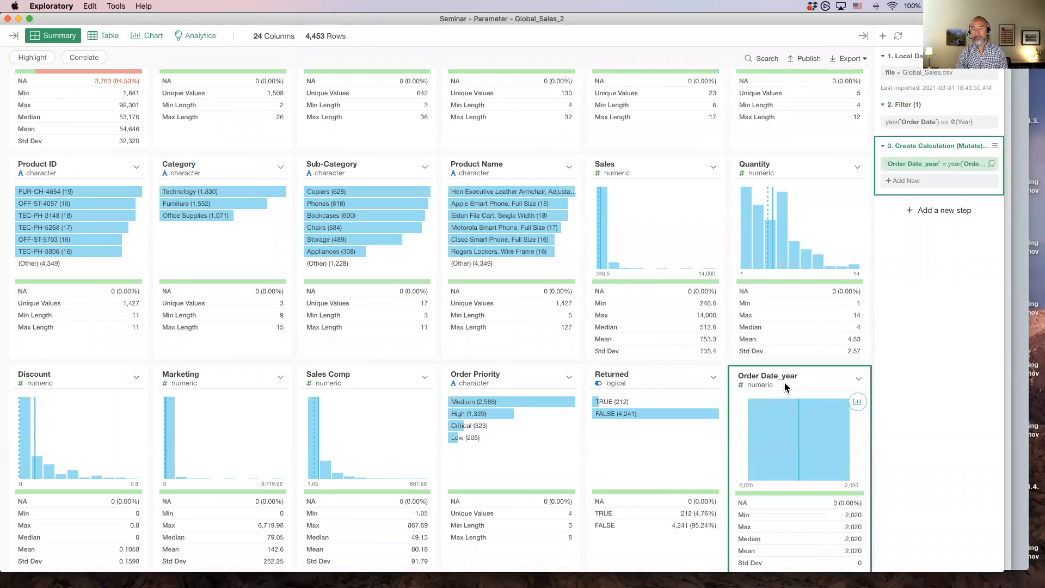
{"action": "left_click", "coordinate": [922, 82]}
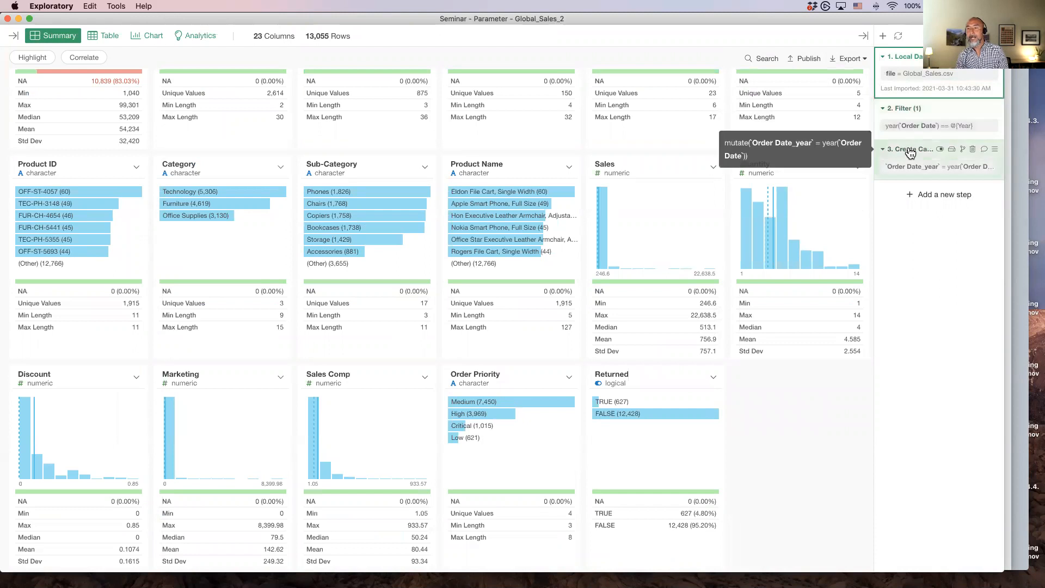
{"action": "left_click_drag", "start_coordinate": [910, 153], "coordinate": [907, 105]}
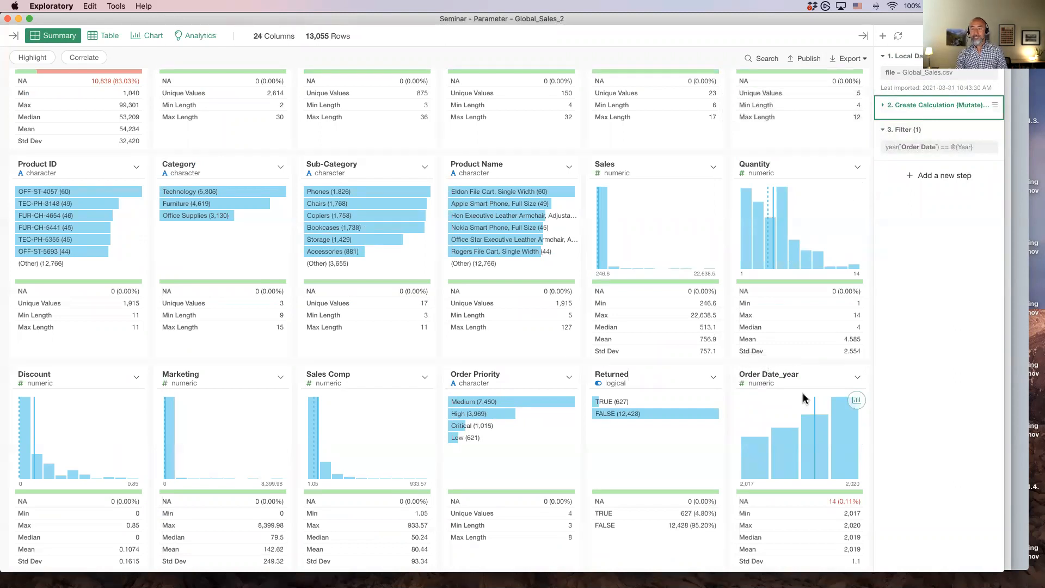
{"action": "mouse_move", "coordinate": [817, 460]}
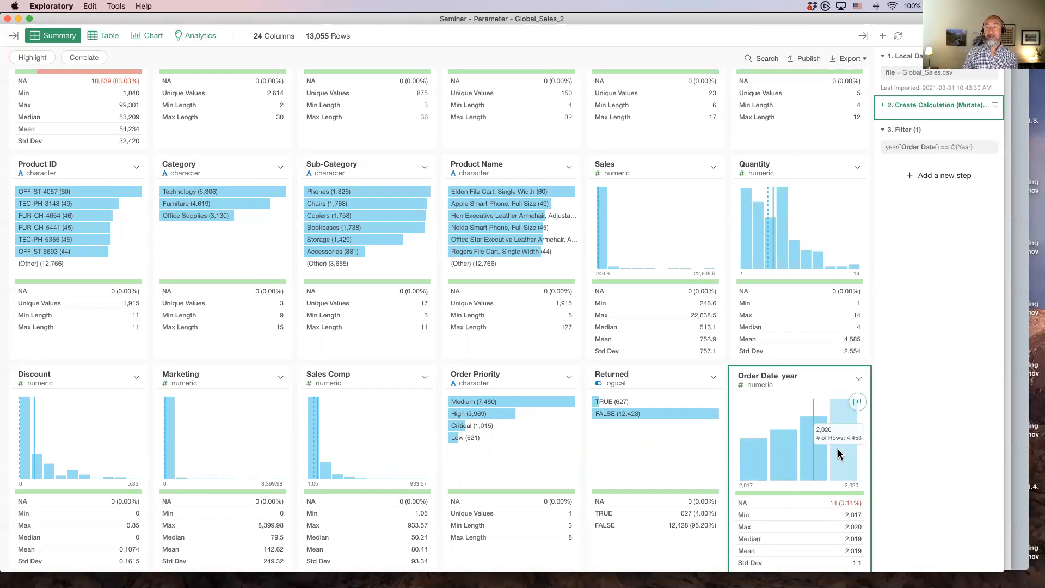
{"action": "left_click", "coordinate": [909, 136]}
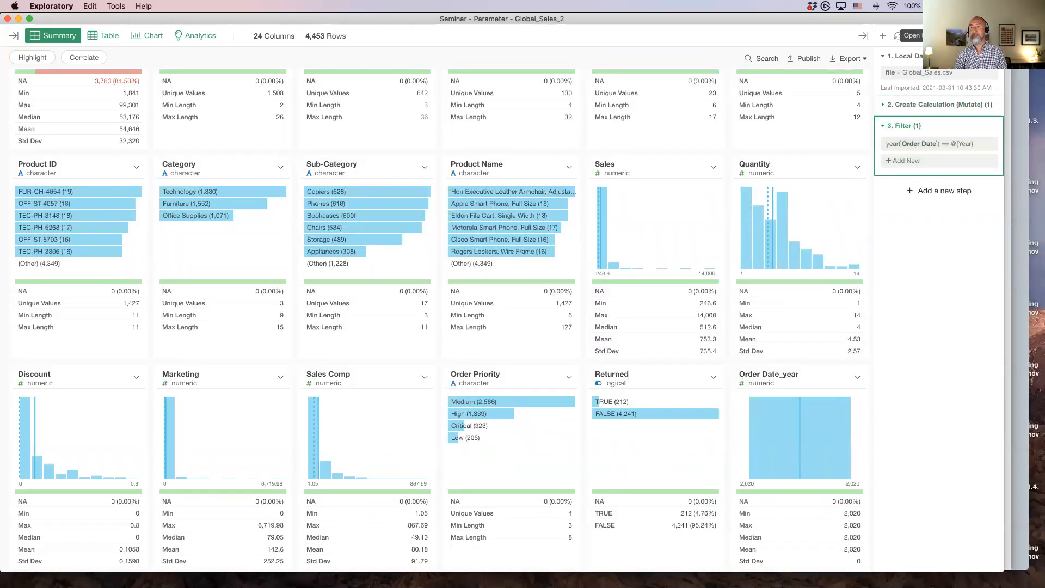
Set the Year parameter to get values from Global_Sales_2 at the 2. Create Calculation (Mutate) step
{"action": "left_click", "coordinate": [895, 36]}
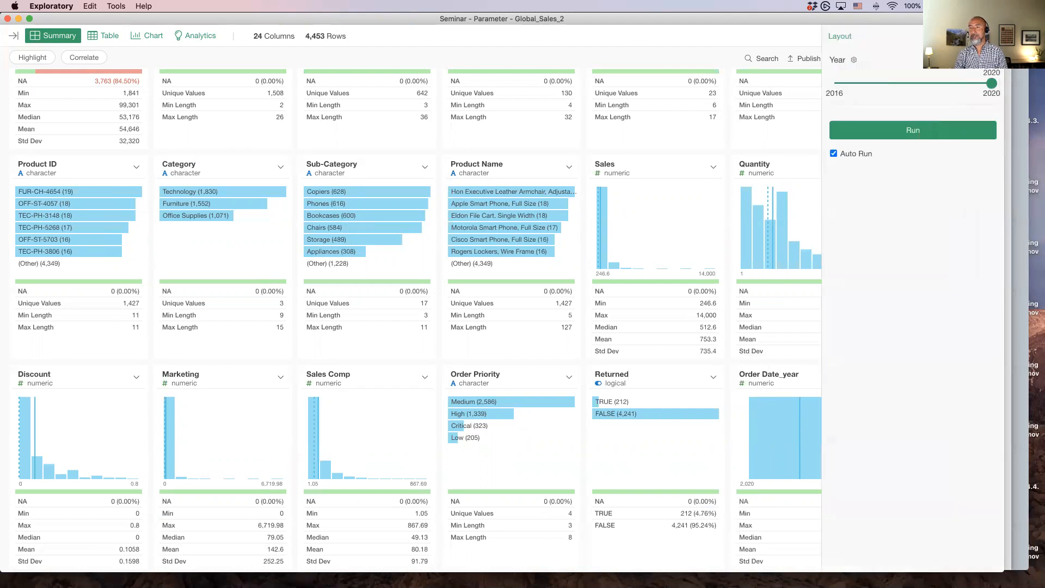
{"action": "left_click", "coordinate": [853, 61]}
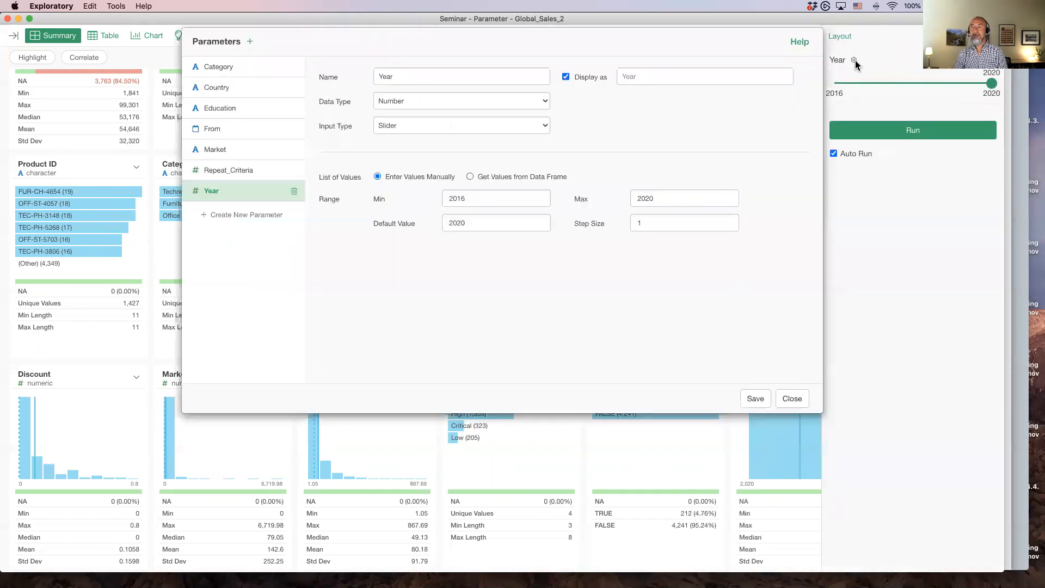
{"action": "left_click", "coordinate": [471, 176]}
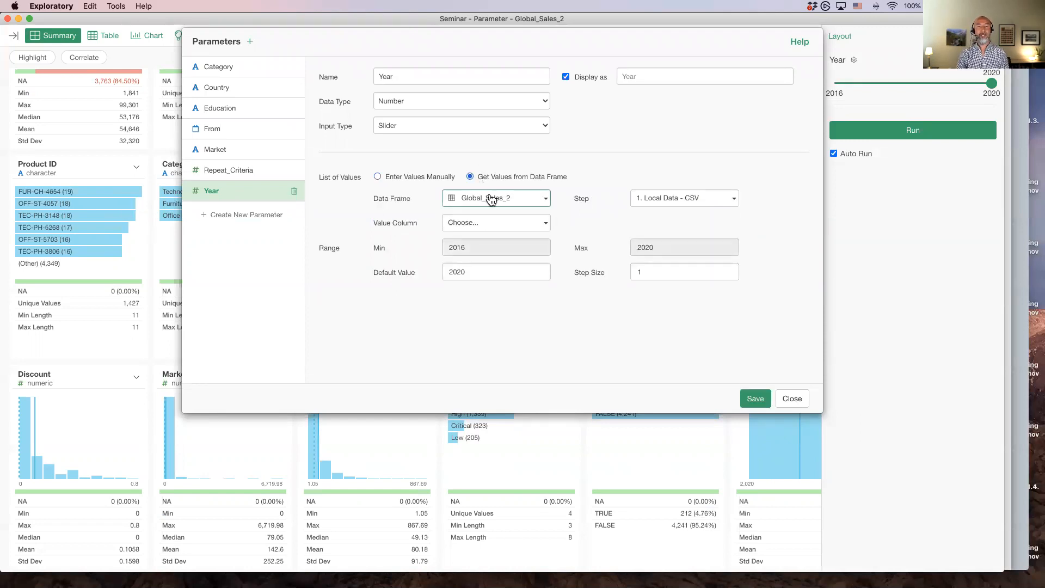
{"action": "left_click", "coordinate": [483, 226]}
{"action": "scroll", "coordinate": [483, 301], "scroll_direction": "down", "scroll_amount": 3}
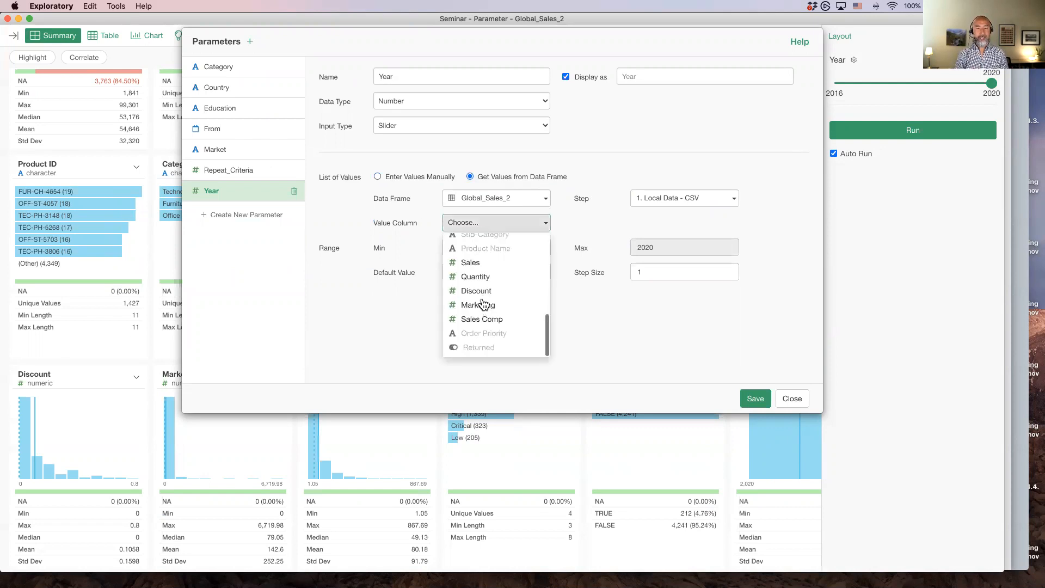
{"action": "left_click", "coordinate": [675, 199]}
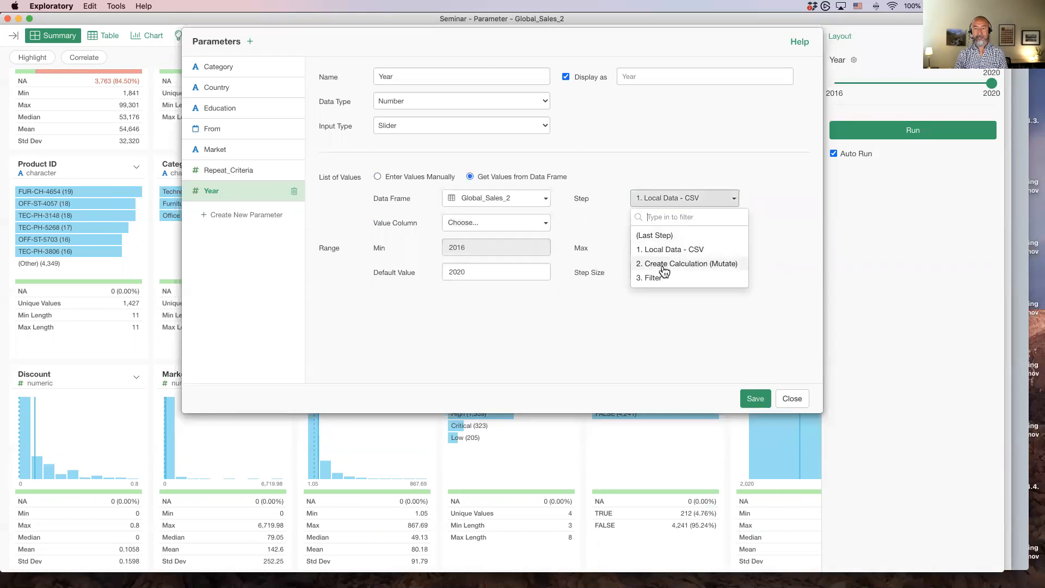
{"action": "left_click", "coordinate": [681, 265]}
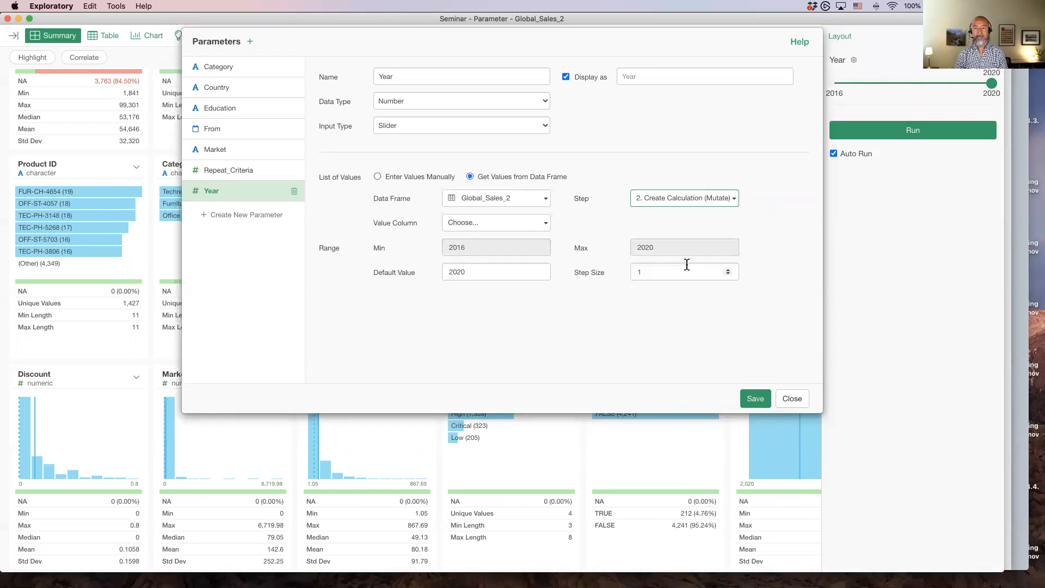
Use Order Date_year as the Year parameter's value column with a default value of 2020, and save it
{"action": "left_click", "coordinate": [496, 225]}
{"action": "scroll", "coordinate": [492, 282], "scroll_direction": "down", "scroll_amount": 5}
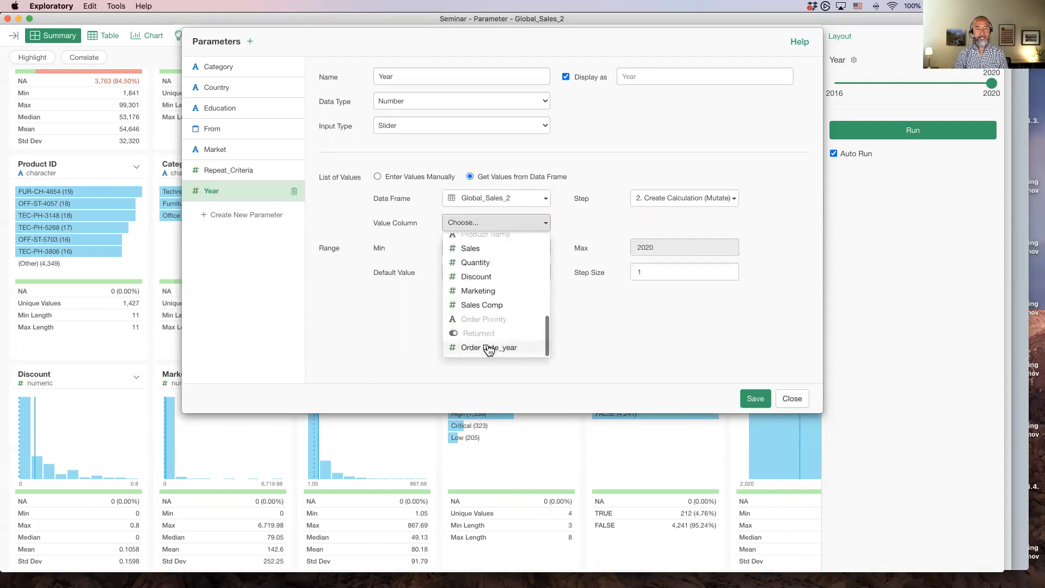
{"action": "left_click", "coordinate": [489, 346]}
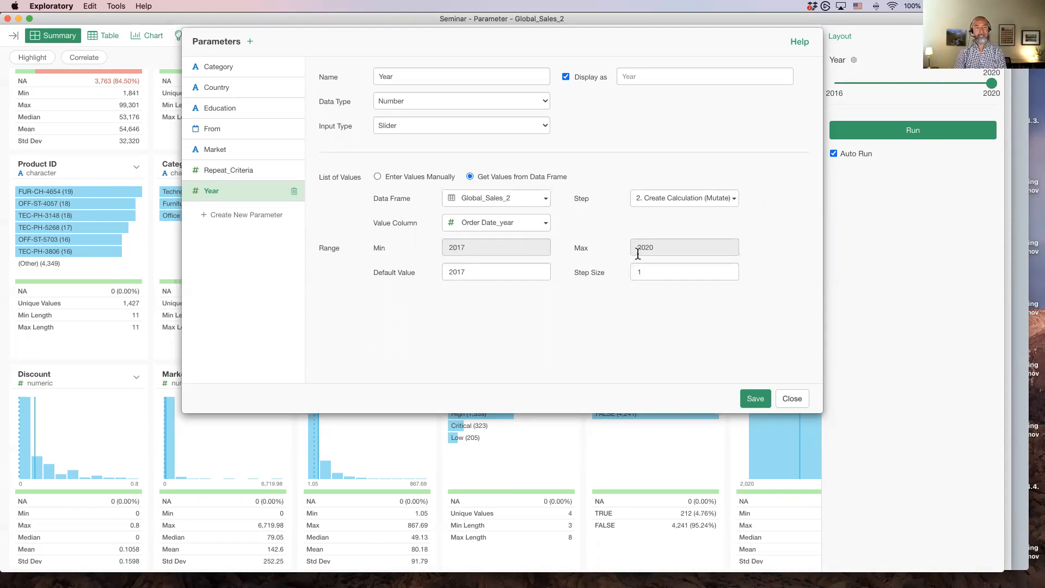
{"action": "double_click", "coordinate": [506, 270]}
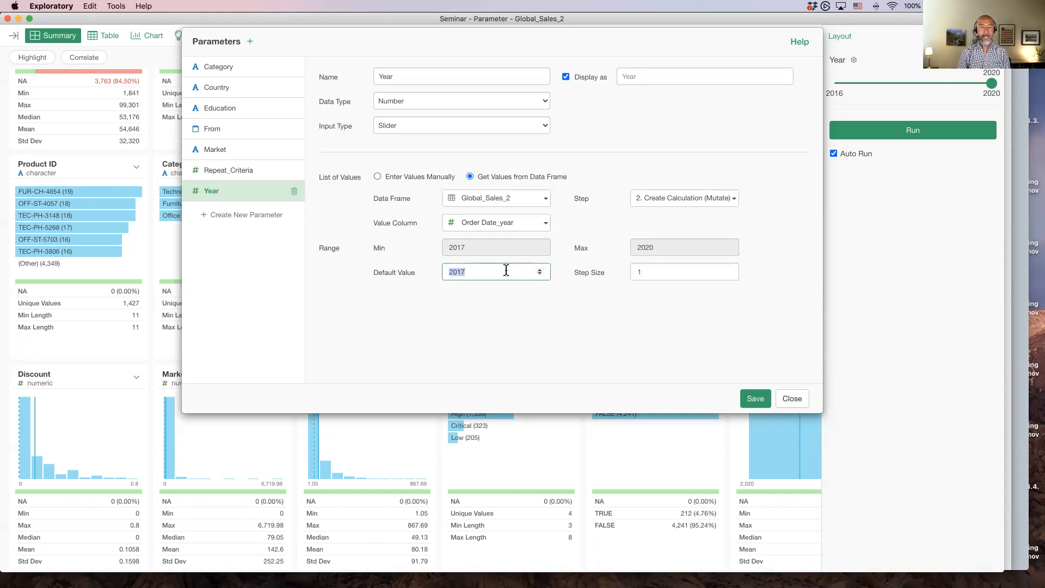
{"action": "type", "text": "2020"}
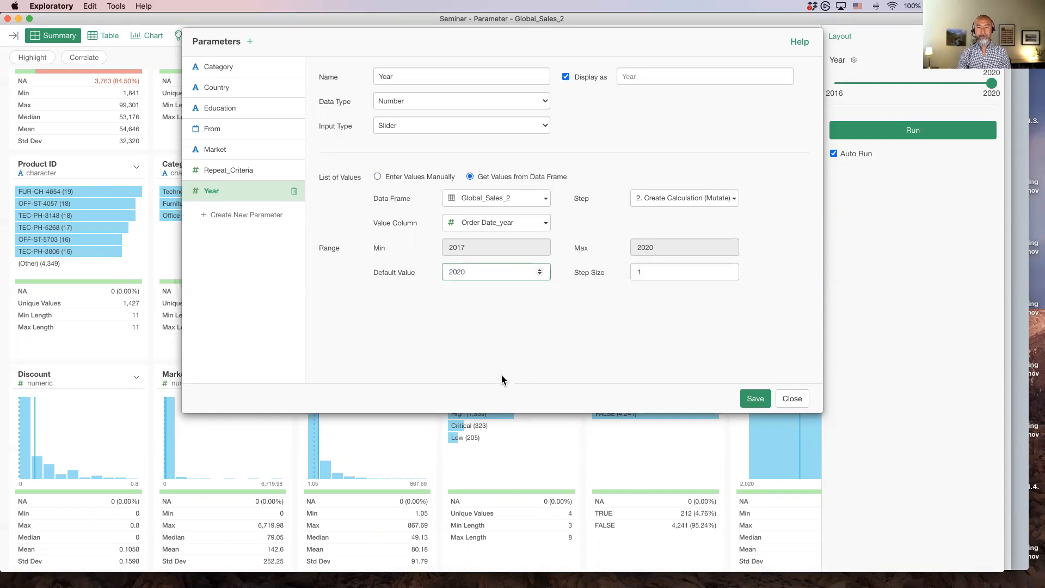
{"action": "left_click", "coordinate": [594, 316]}
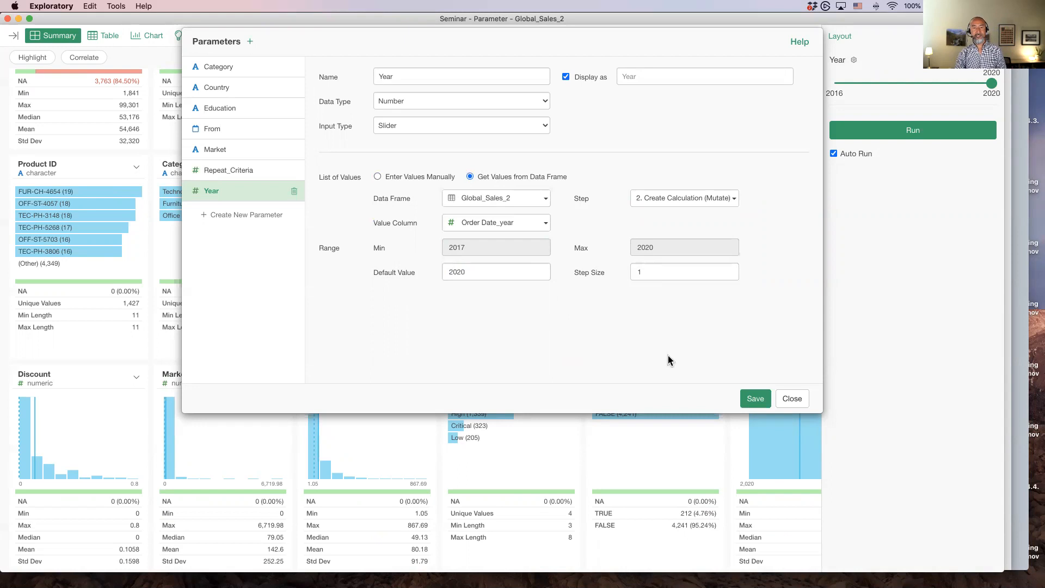
{"action": "left_click", "coordinate": [754, 399]}
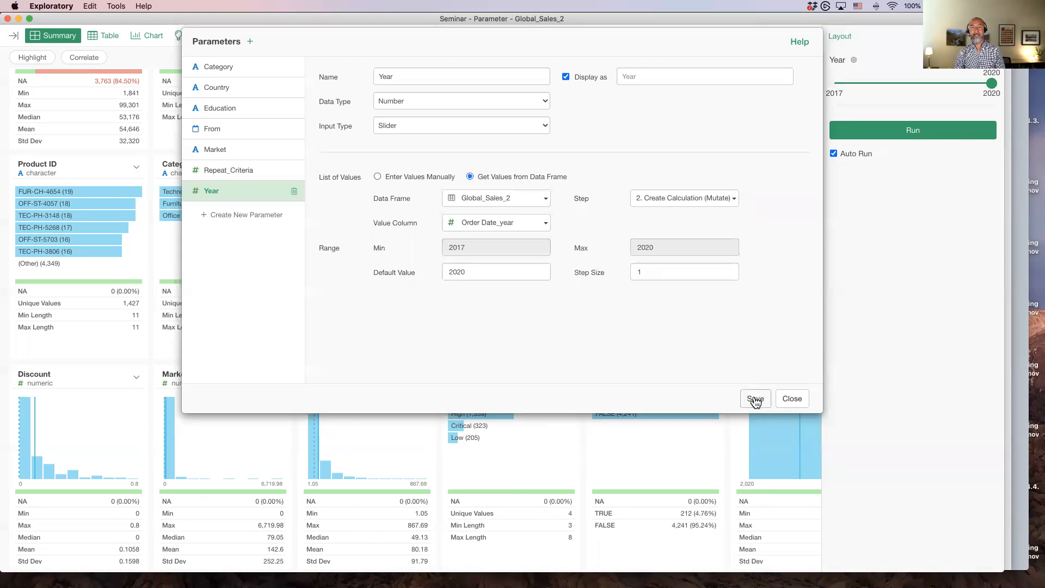
{"action": "left_click", "coordinate": [790, 400]}
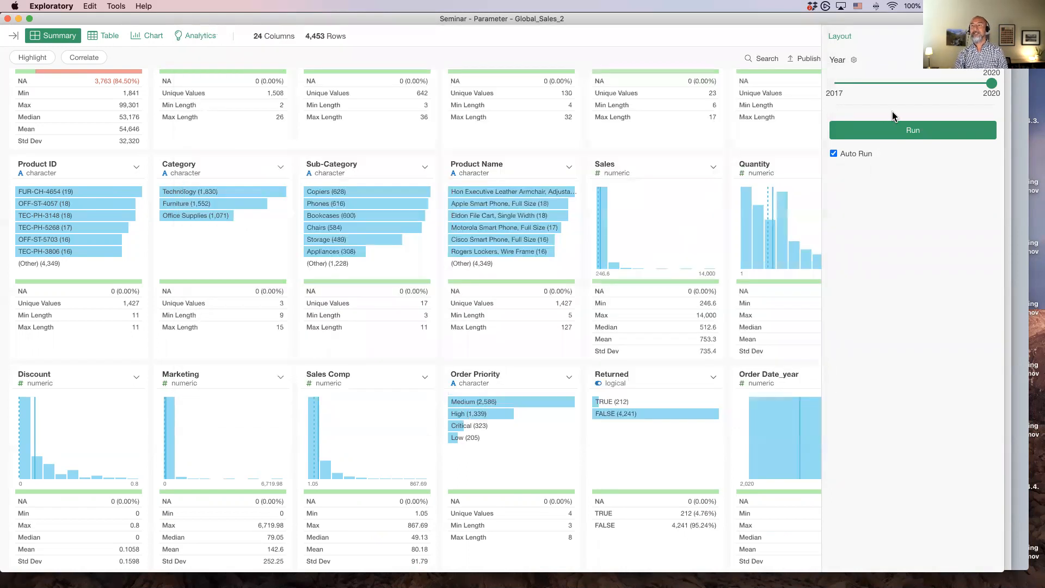
Review the data produced by the Create Calculation step
{"action": "left_click", "coordinate": [991, 36]}
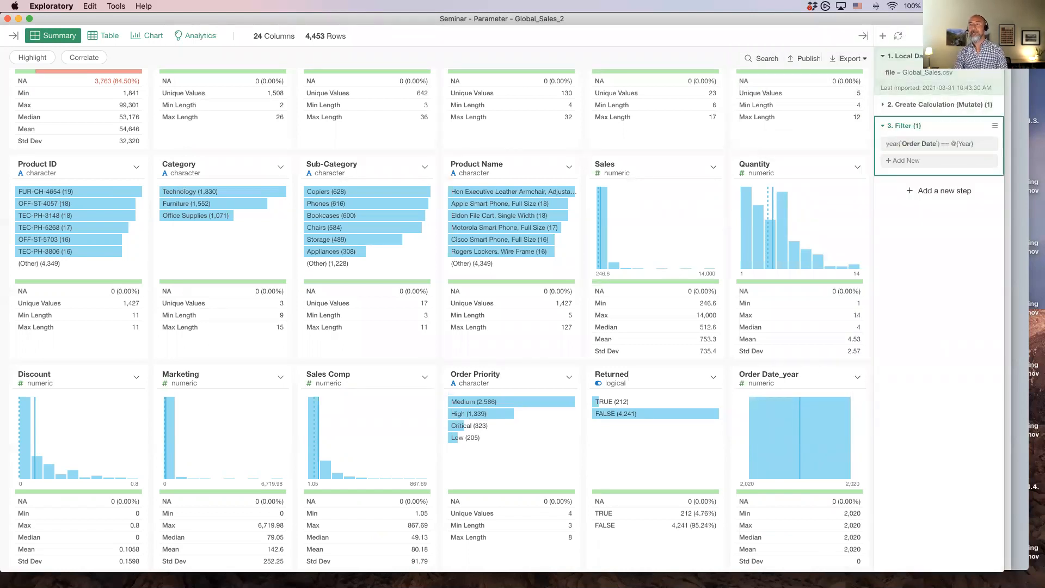
{"action": "left_click", "coordinate": [990, 35]}
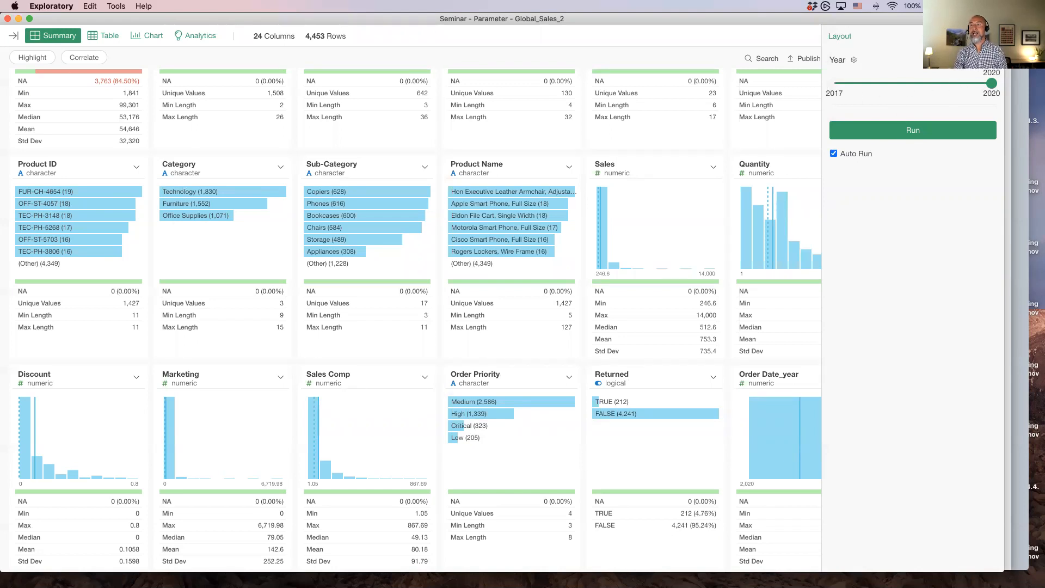
{"action": "left_click", "coordinate": [990, 36]}
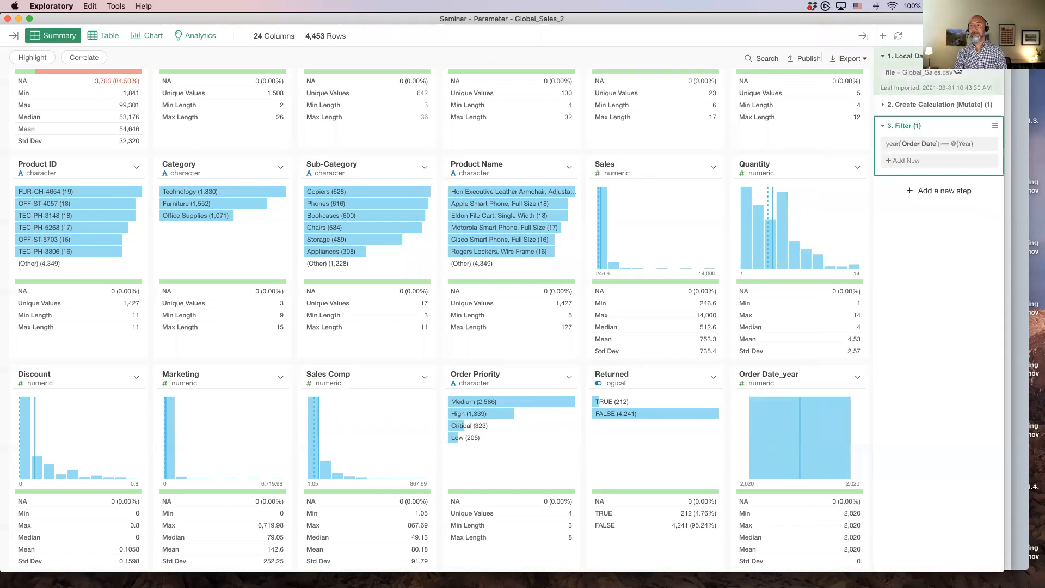
{"action": "left_click", "coordinate": [921, 105]}
{"action": "mouse_move", "coordinate": [753, 464]}
{"action": "mouse_move", "coordinate": [840, 464]}
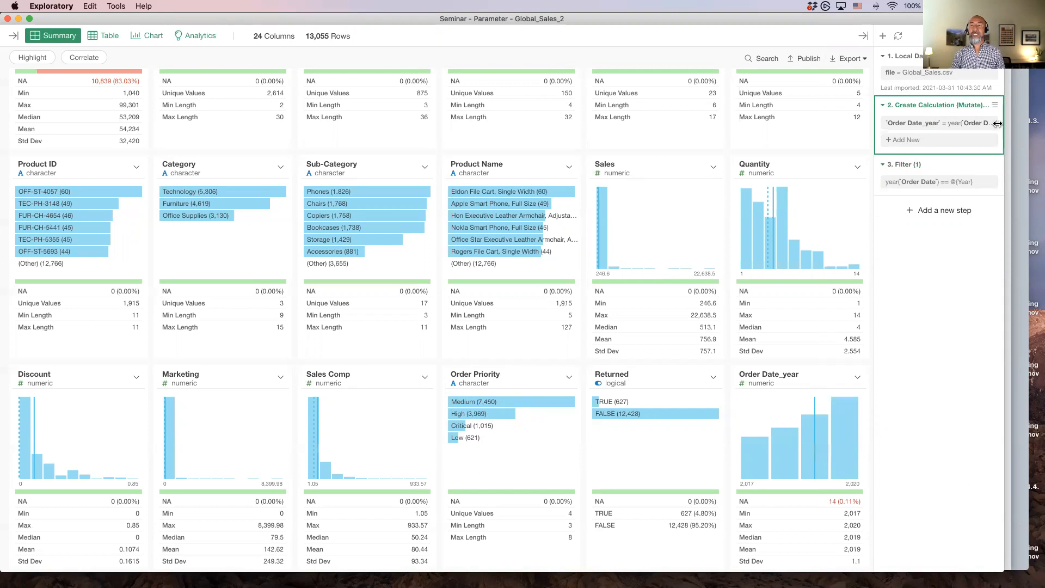
Select the Filter step and open its filter settings to review the Year parameter condition, then close the dialog
{"action": "left_click", "coordinate": [906, 171]}
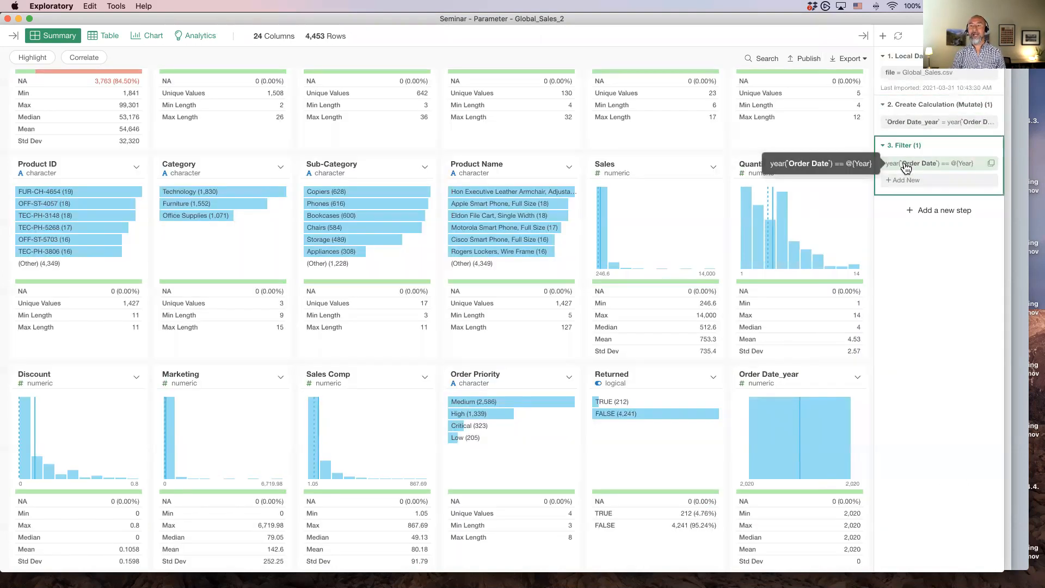
{"action": "left_click", "coordinate": [904, 165]}
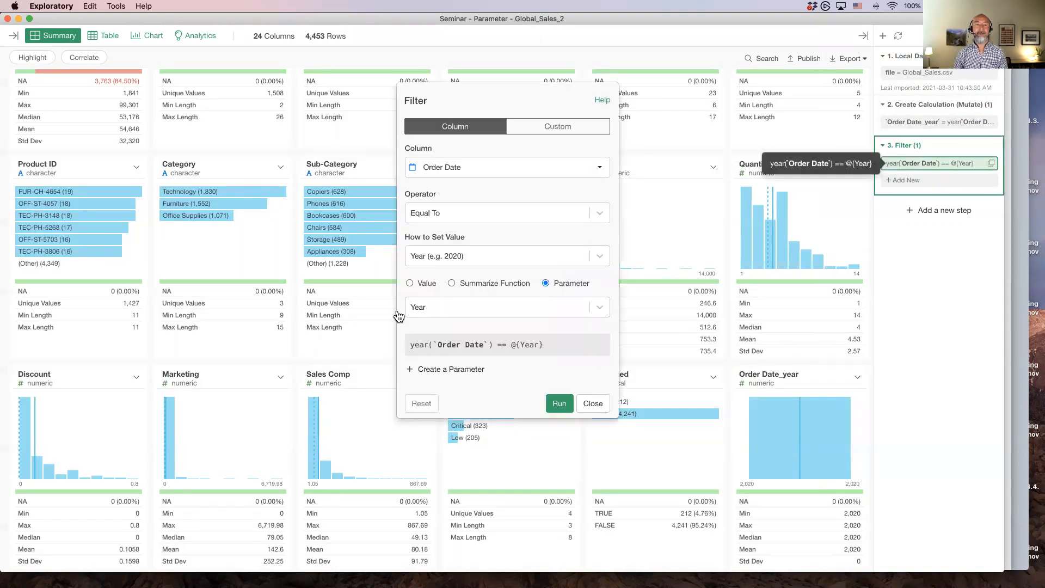
{"action": "left_click", "coordinate": [581, 404]}
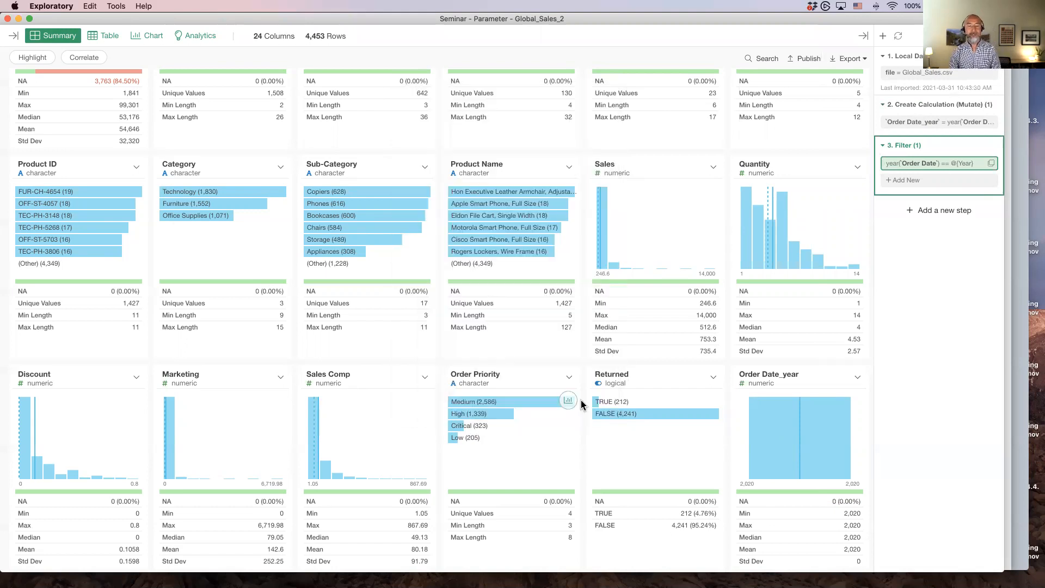
Pin the Order Date - Europe line chart to the Filter step and open the Year parameter pane to view its slider
{"action": "left_click", "coordinate": [150, 37]}
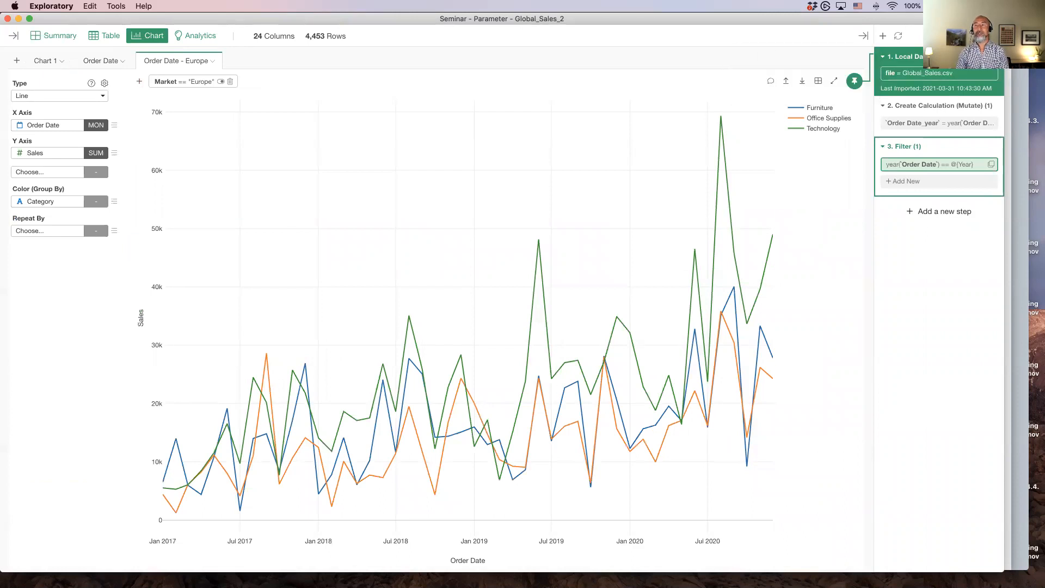
{"action": "left_click", "coordinate": [854, 80]}
{"action": "left_click", "coordinate": [990, 37]}
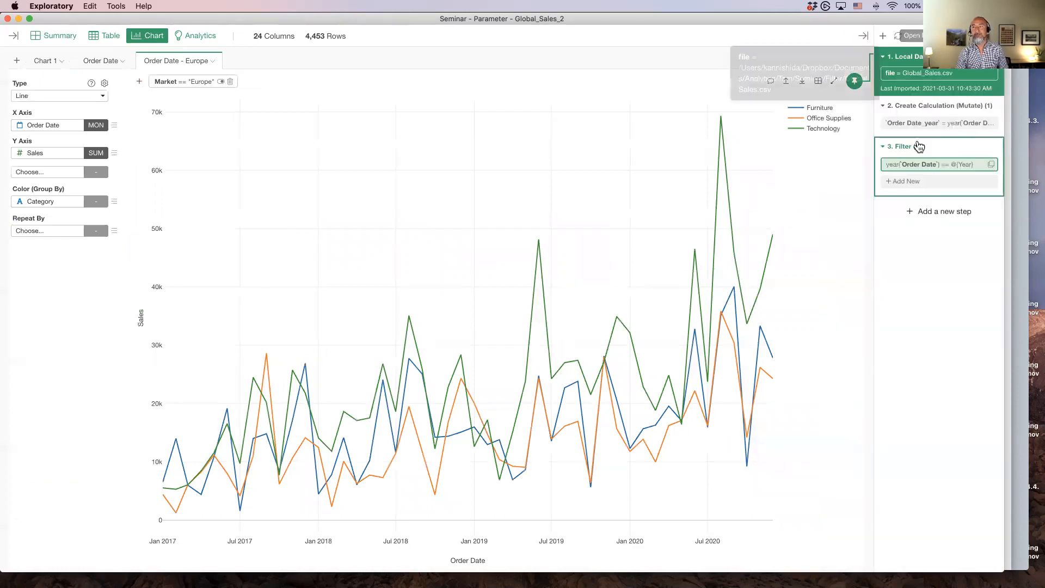
{"action": "left_click", "coordinate": [898, 151]}
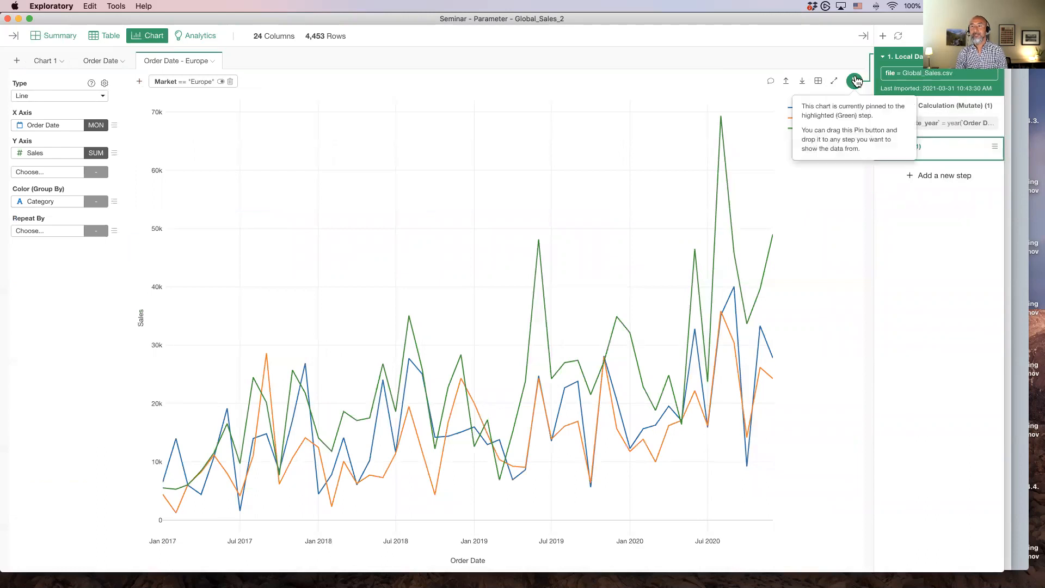
{"action": "left_click", "coordinate": [910, 156]}
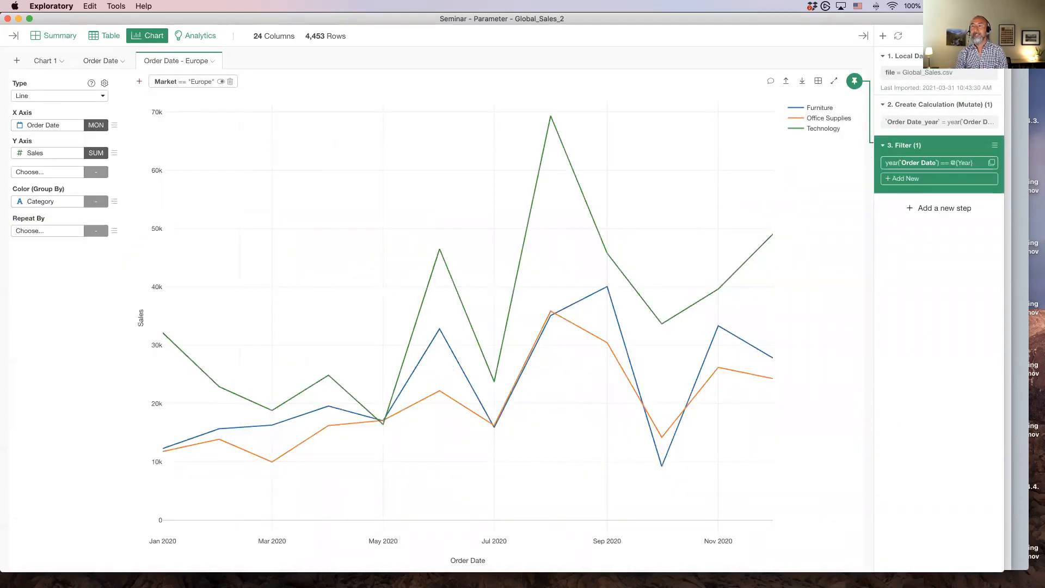
{"action": "left_click", "coordinate": [955, 36]}
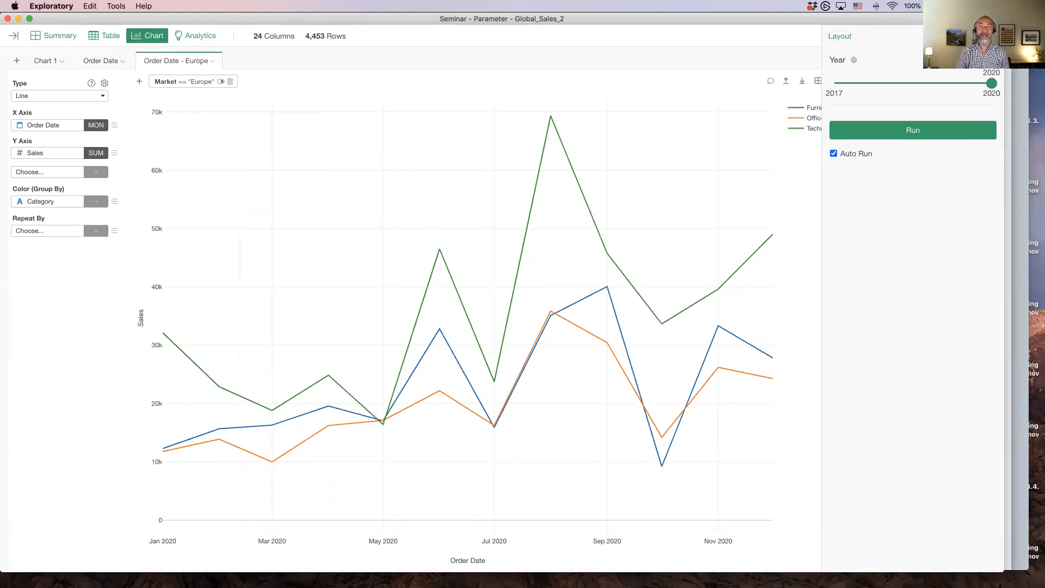
{"action": "left_click", "coordinate": [992, 36]}
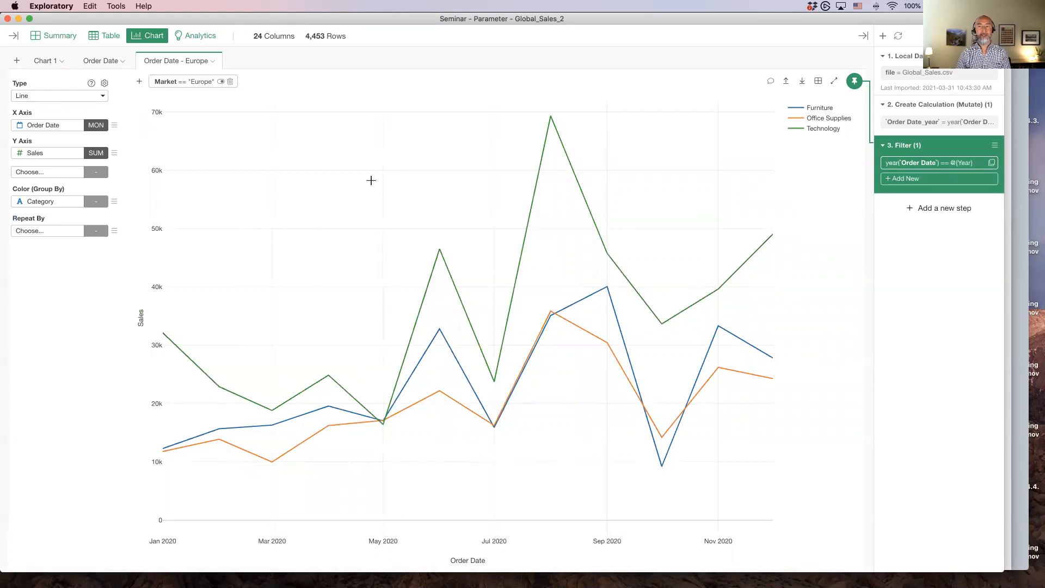
Switch to Keynote, select slide 90 of the Filter-Introduction deck and start playing the presentation
{"action": "key", "text": "super+Tab"}
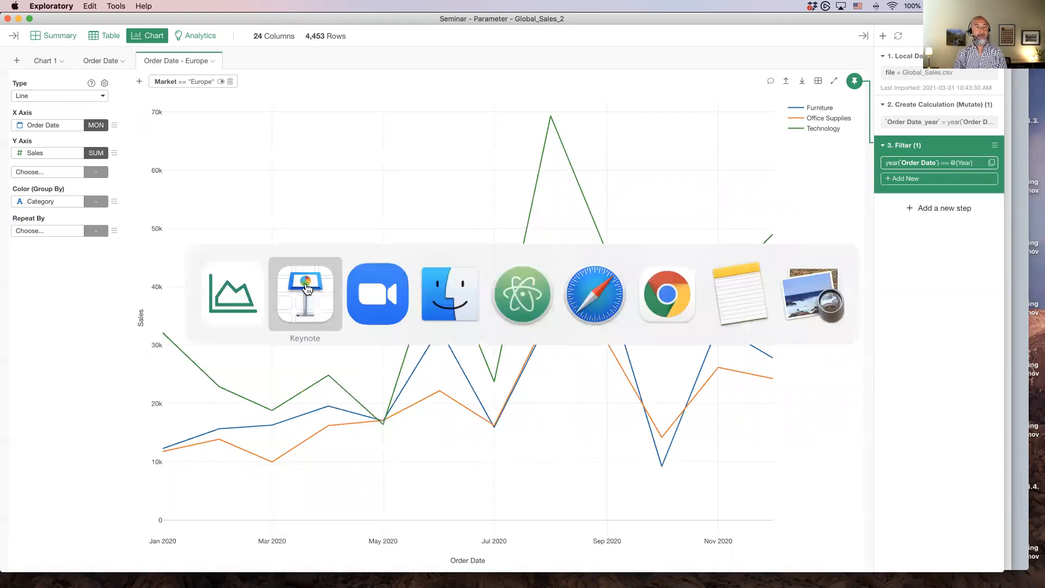
{"action": "scroll", "coordinate": [48, 364], "scroll_direction": "down", "scroll_amount": 10}
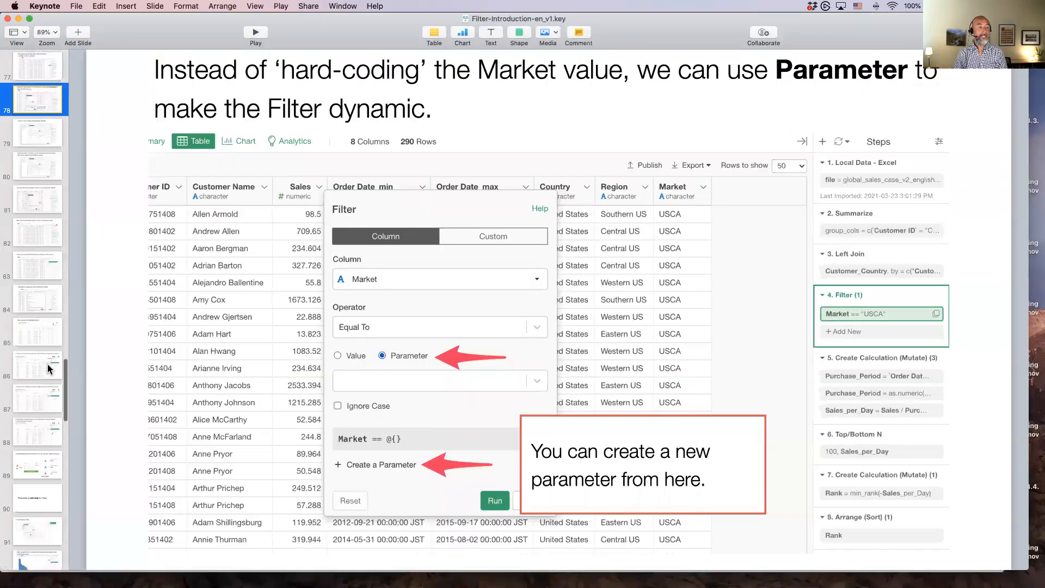
{"action": "left_click", "coordinate": [28, 361]}
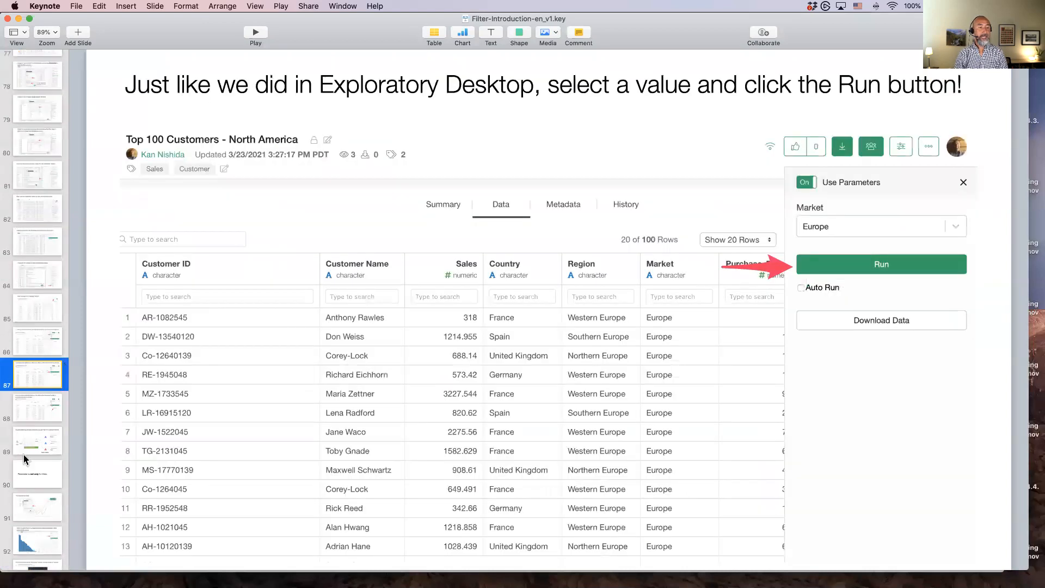
{"action": "left_click", "coordinate": [24, 477]}
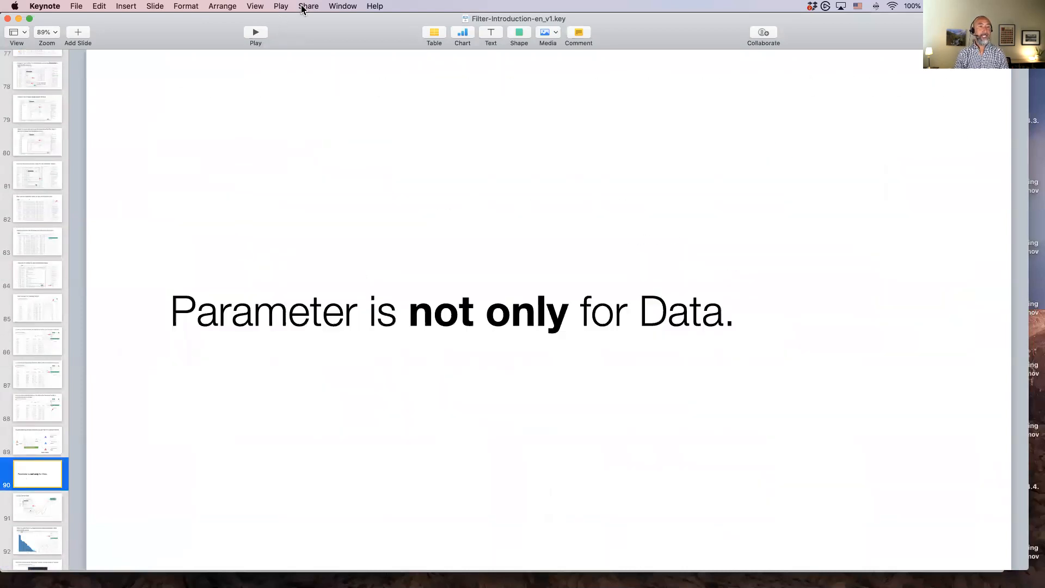
{"action": "left_click", "coordinate": [244, 36]}
Advance through the presentation slides about parameters and country sales charts
{"action": "key", "text": "Right"}
{"action": "key", "text": "Right"}
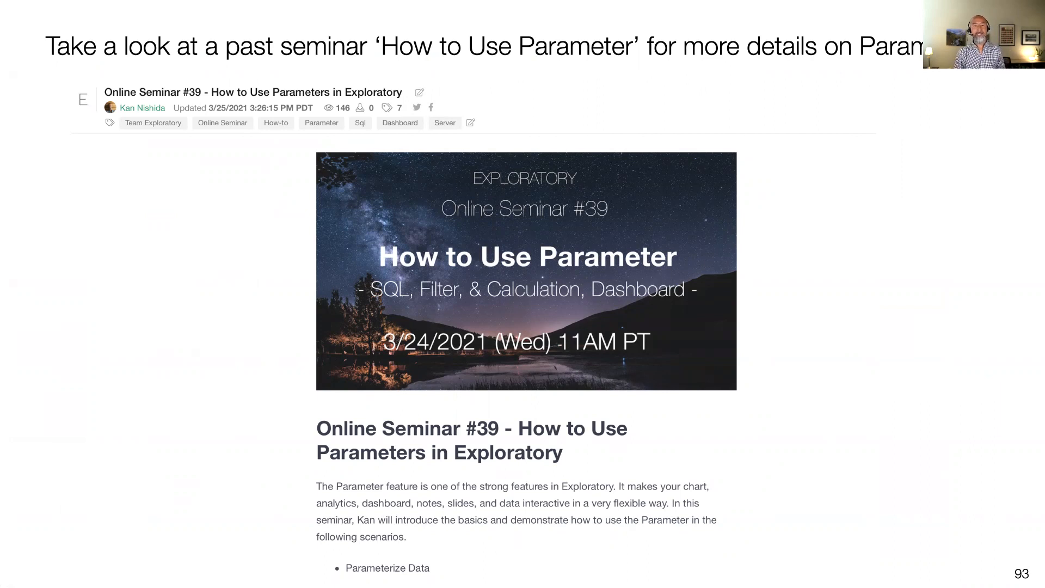
{"action": "key", "text": "Right"}
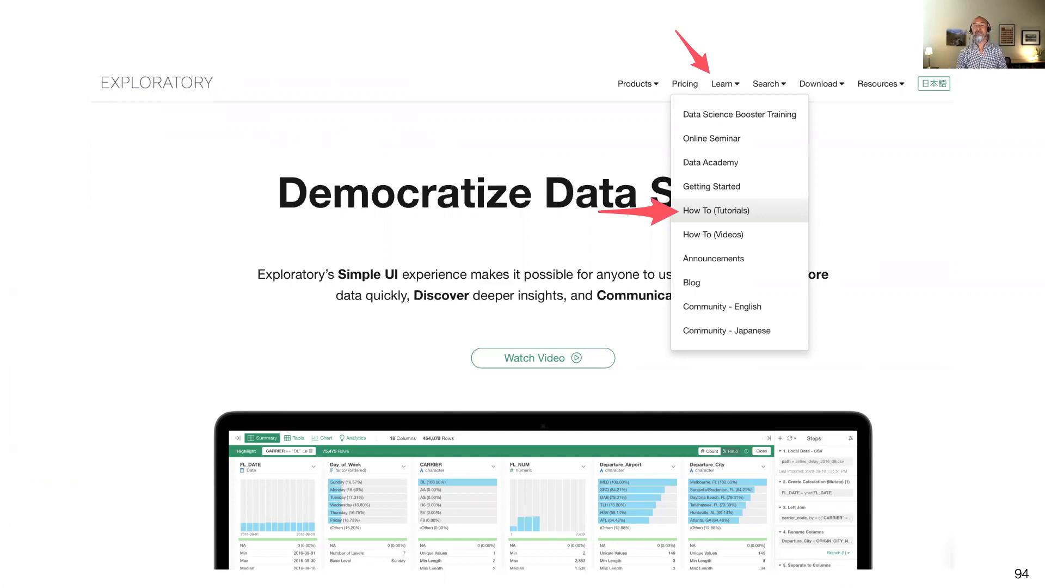
{"action": "key", "text": "Right"}
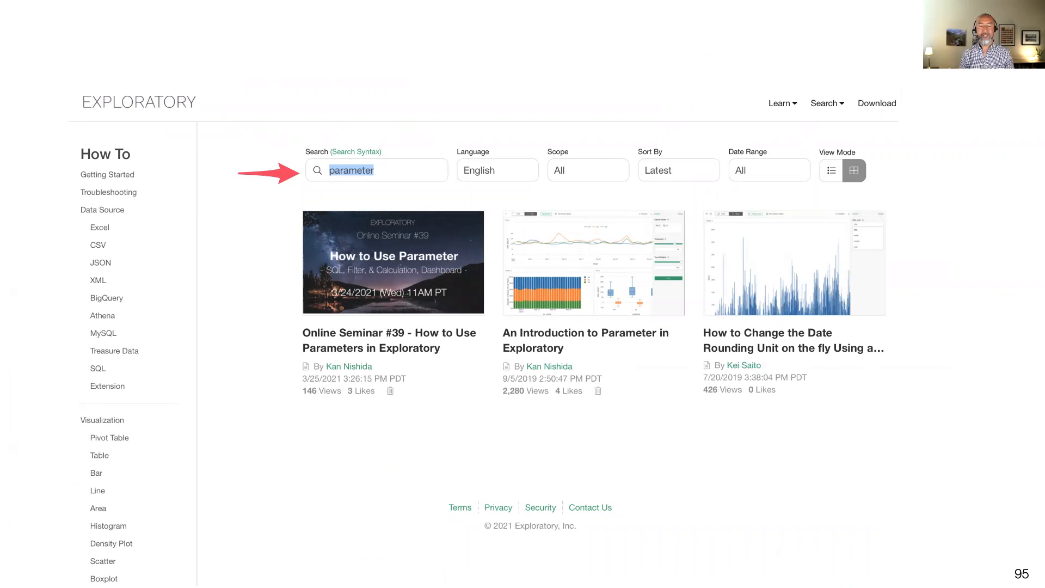
{"action": "key", "text": "Right"}
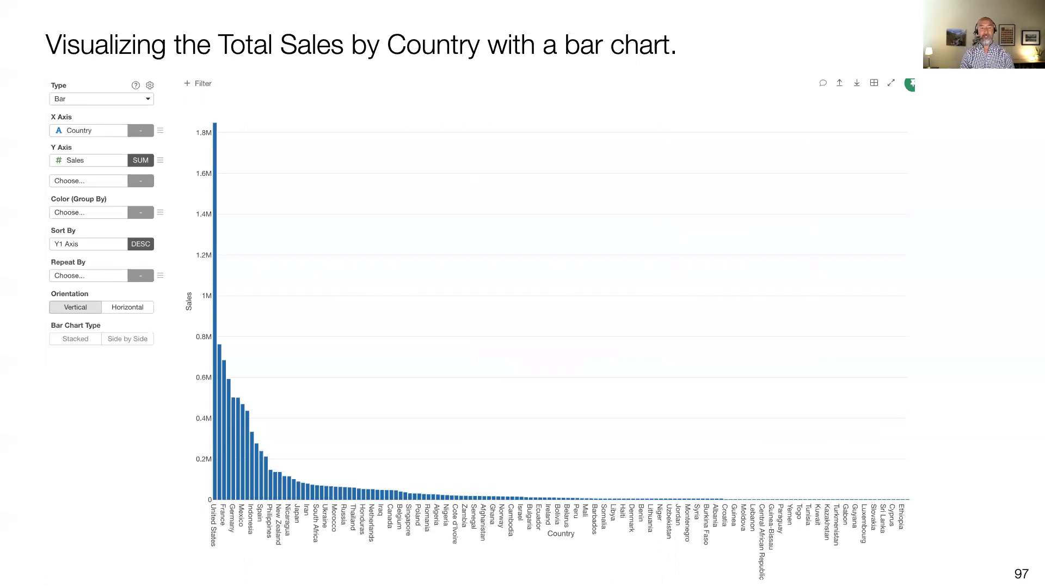
{"action": "key", "text": "Right"}
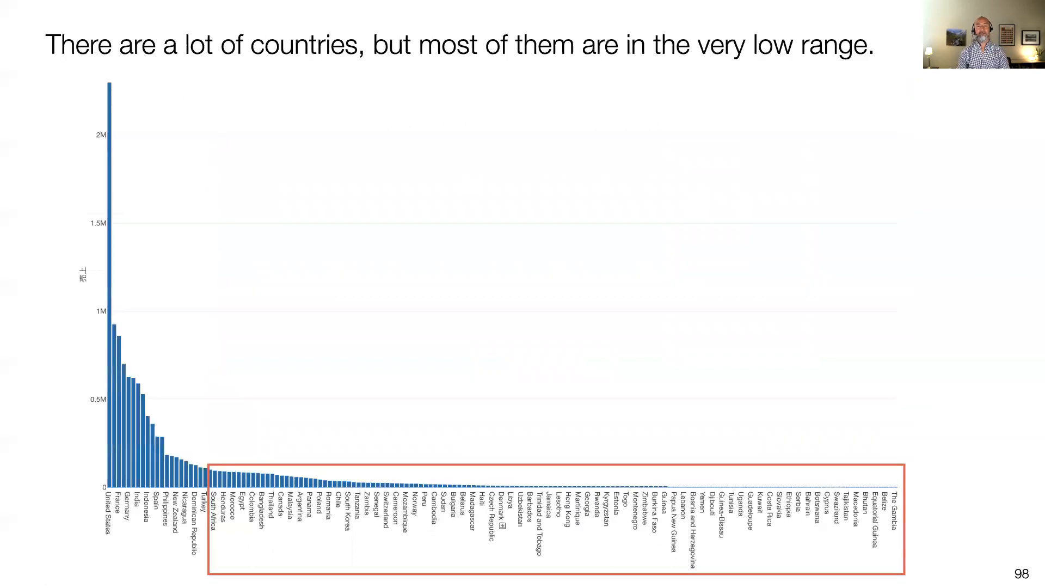
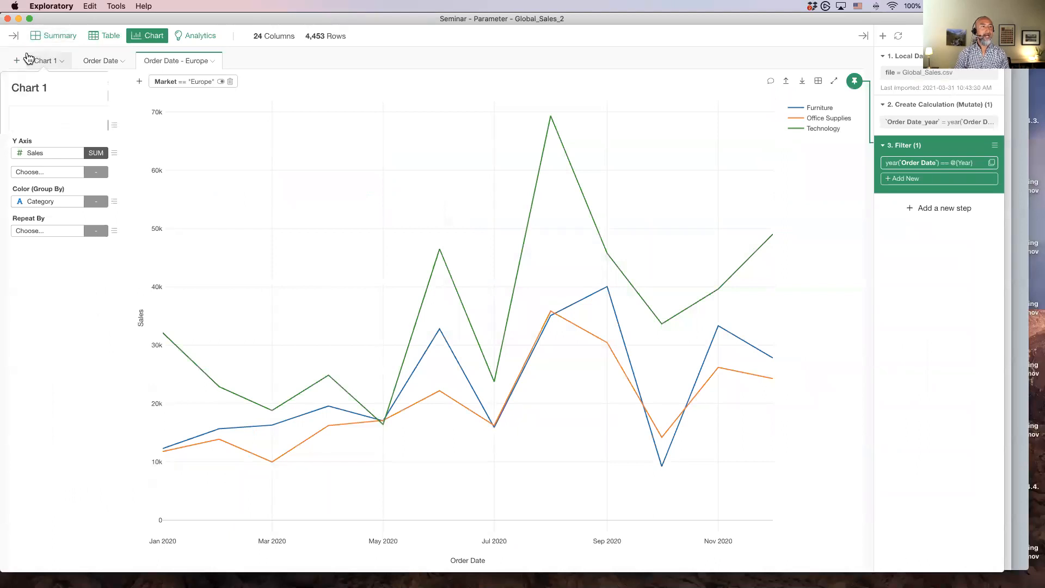
Add a new chart as a Bar chart with Country on the X axis and Sales on the Y axis
{"action": "left_click", "coordinate": [17, 60]}
{"action": "left_click", "coordinate": [48, 97]}
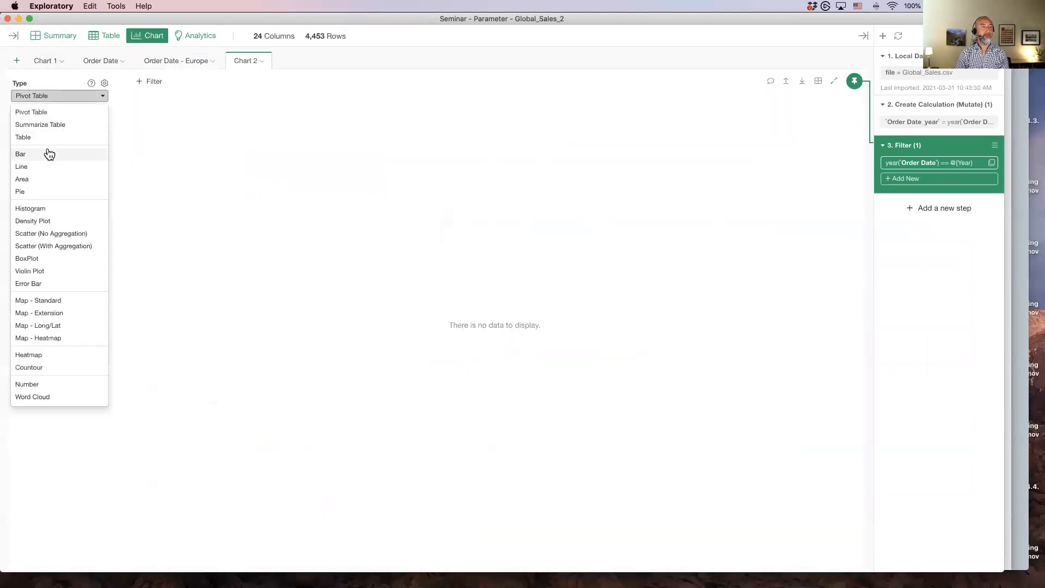
{"action": "left_click", "coordinate": [47, 152]}
{"action": "left_click", "coordinate": [39, 127]}
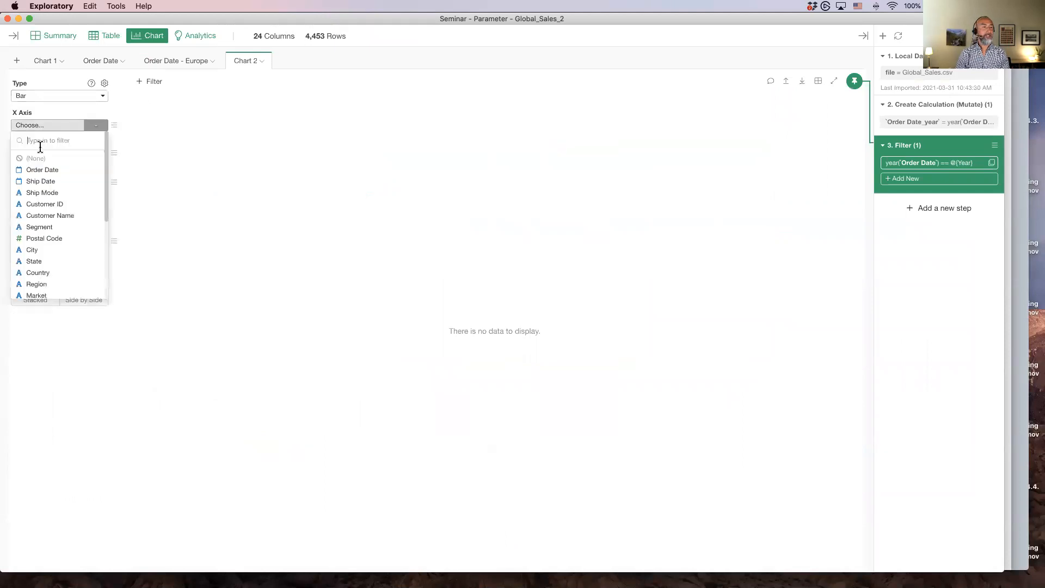
{"action": "scroll", "coordinate": [43, 229], "scroll_direction": "down", "scroll_amount": 3}
{"action": "left_click", "coordinate": [42, 211]}
{"action": "left_click", "coordinate": [42, 154]}
{"action": "scroll", "coordinate": [44, 258], "scroll_direction": "down", "scroll_amount": 5}
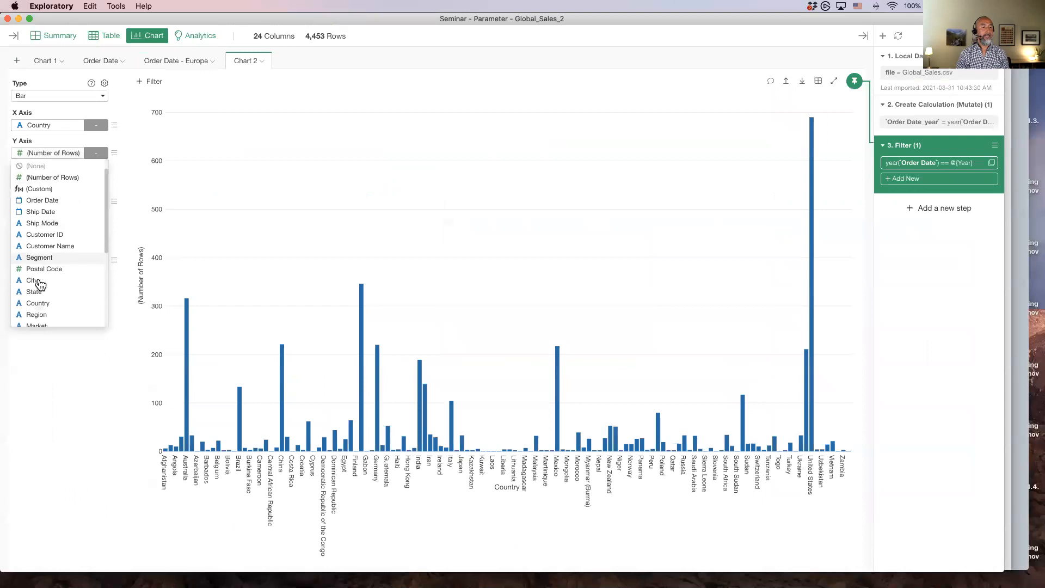
{"action": "left_click", "coordinate": [59, 236]}
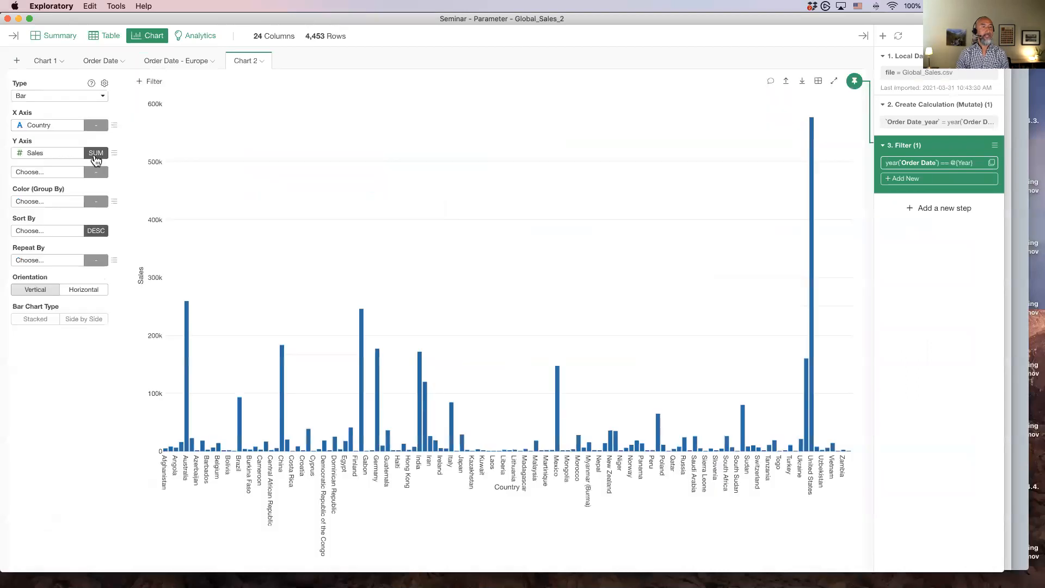
Sort the bars by Y1 Axis and pin the chart to the Create Calculation (Mutate) step
{"action": "left_click", "coordinate": [39, 233]}
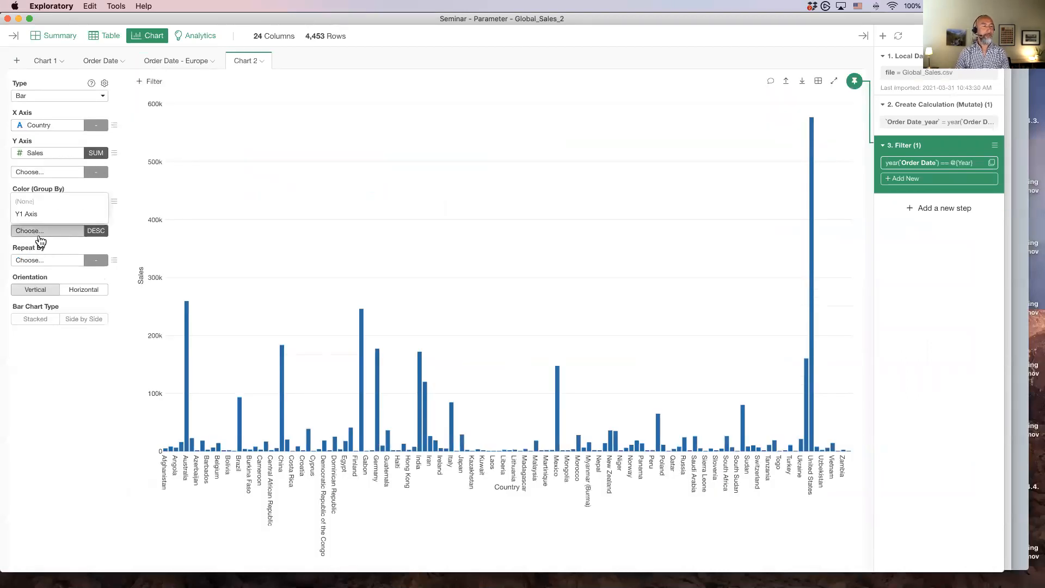
{"action": "left_click", "coordinate": [45, 214]}
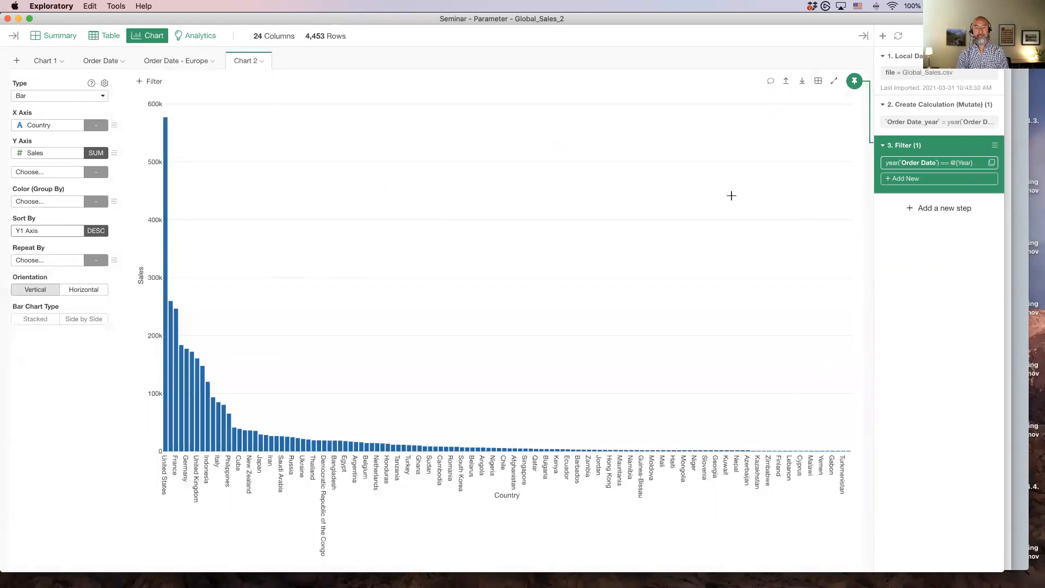
{"action": "mouse_move", "coordinate": [852, 89]}
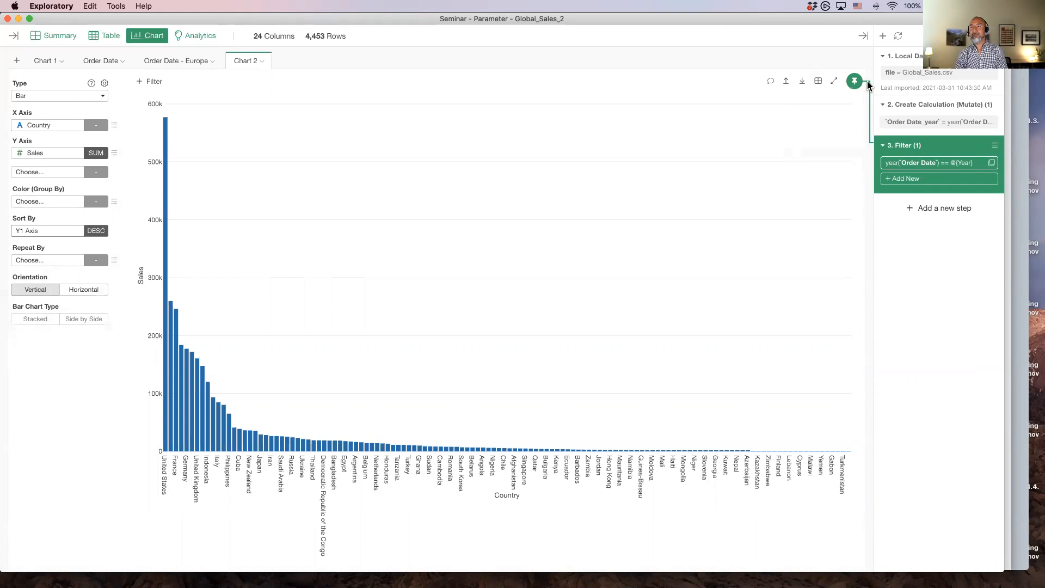
{"action": "left_click_drag", "start_coordinate": [852, 87], "coordinate": [887, 105]}
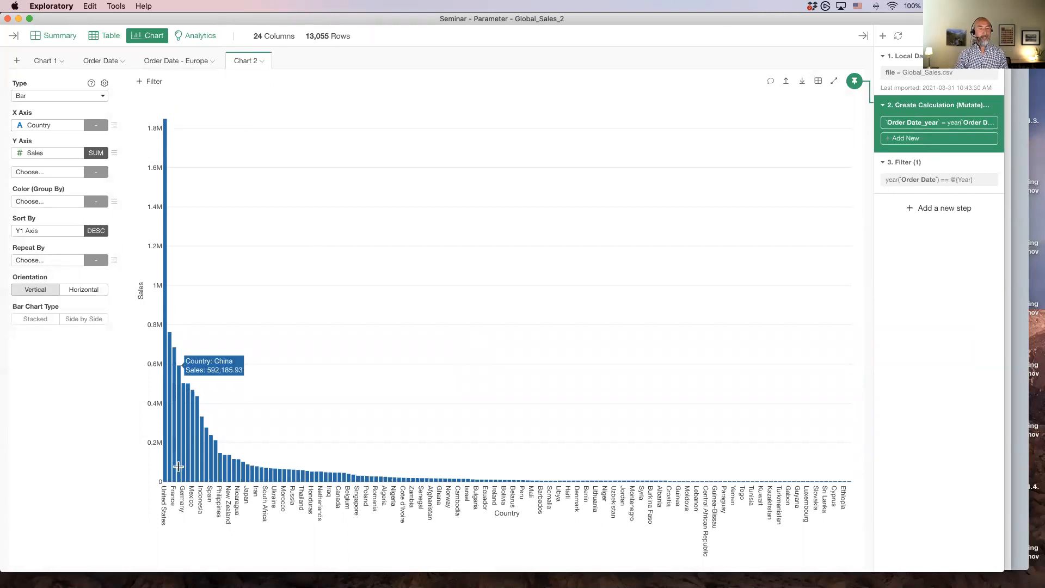
Open the X axis Limit setting and set its type to Condition
{"action": "left_click", "coordinate": [115, 129]}
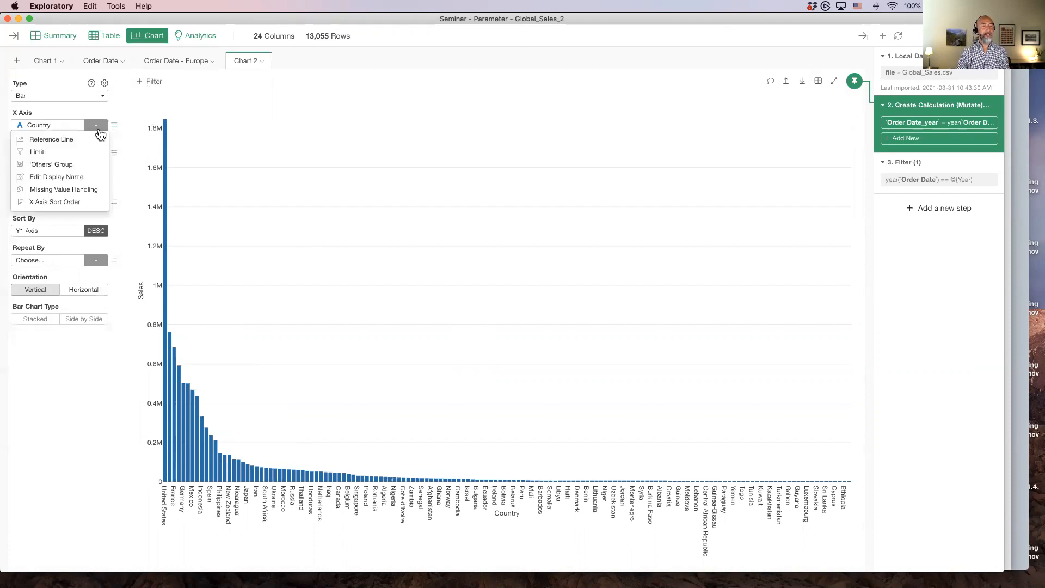
{"action": "left_click", "coordinate": [47, 159]}
{"action": "left_click", "coordinate": [67, 169]}
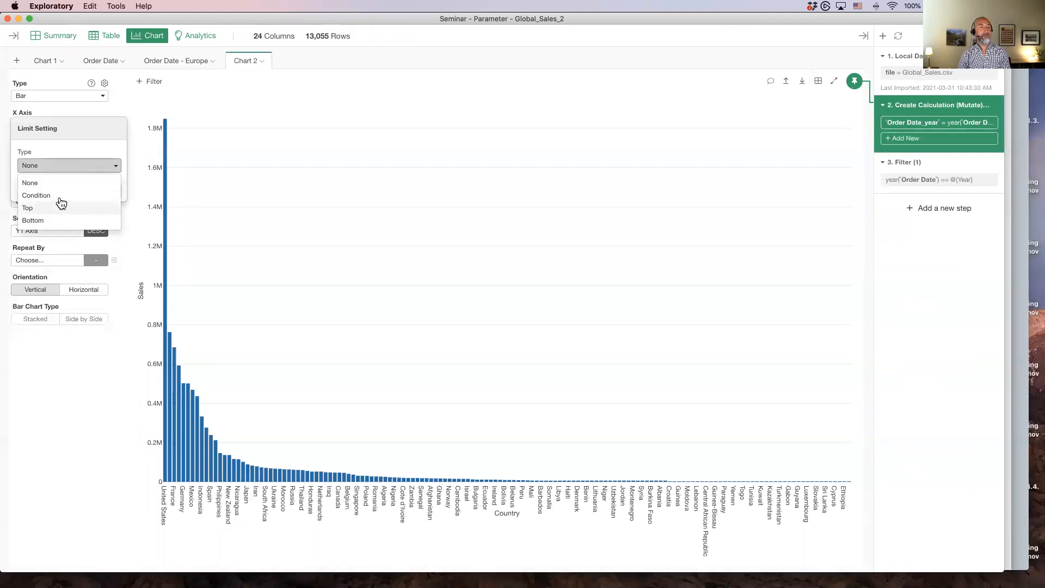
{"action": "left_click", "coordinate": [61, 197]}
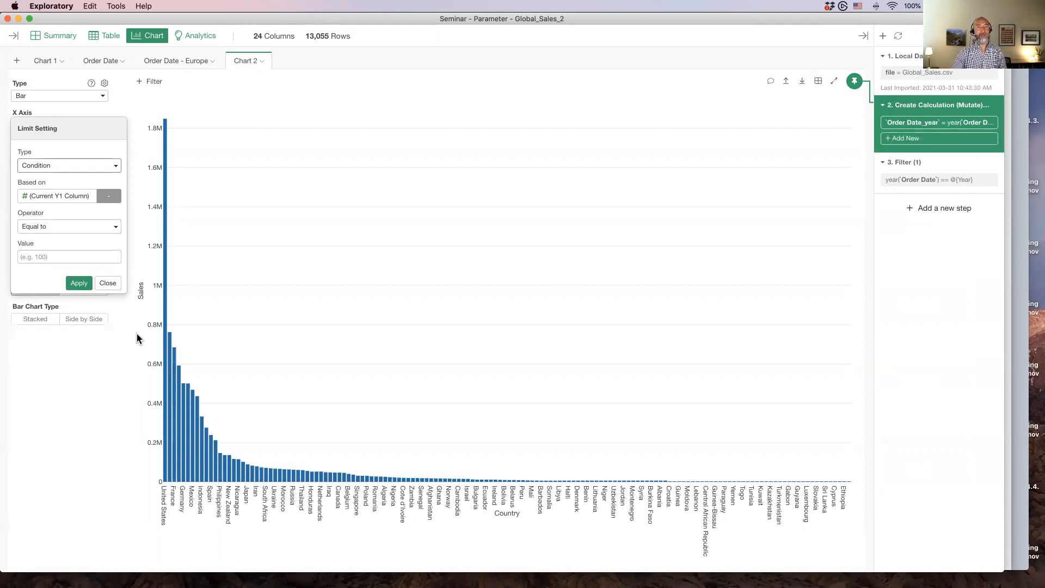
{"action": "left_click", "coordinate": [59, 205]}
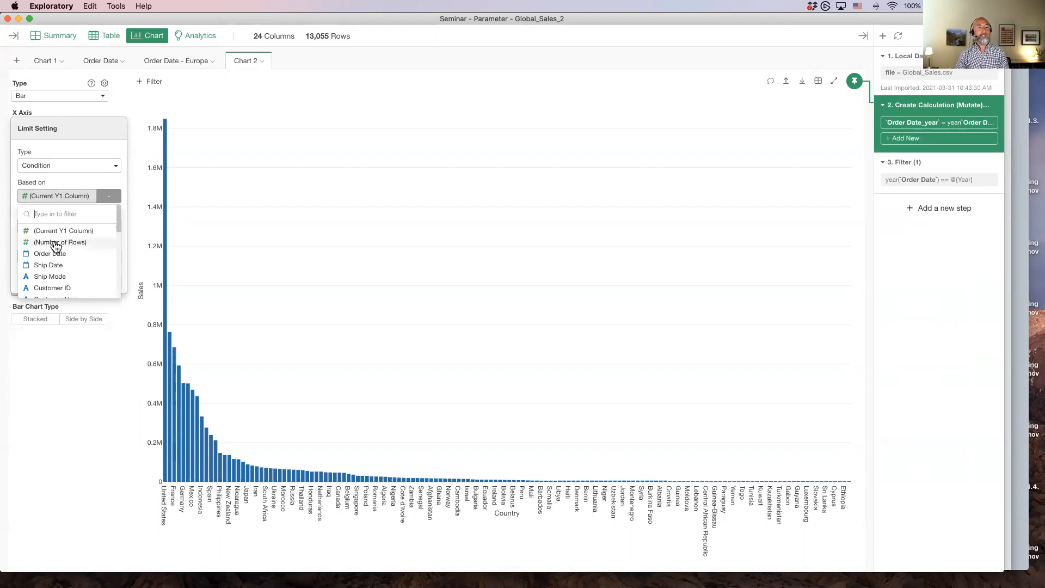
{"action": "scroll", "coordinate": [60, 245], "scroll_direction": "down", "scroll_amount": 6}
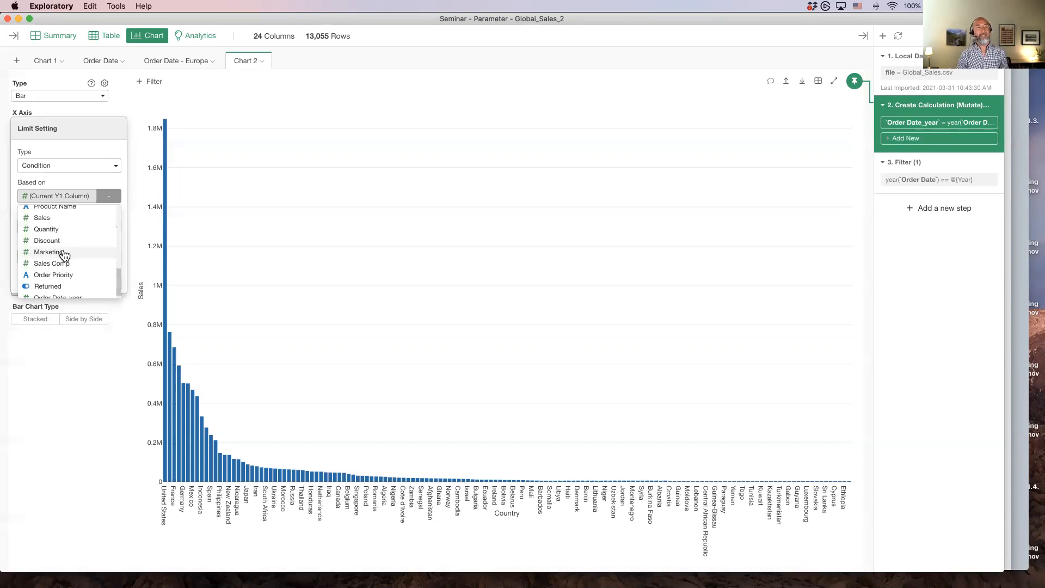
{"action": "left_click", "coordinate": [58, 217]}
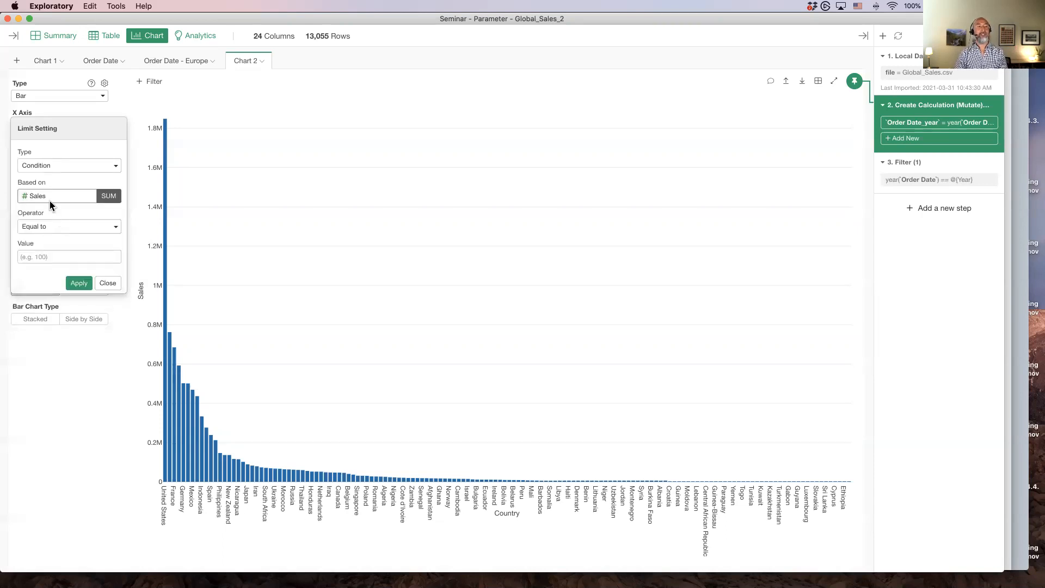
{"action": "left_click", "coordinate": [104, 204]}
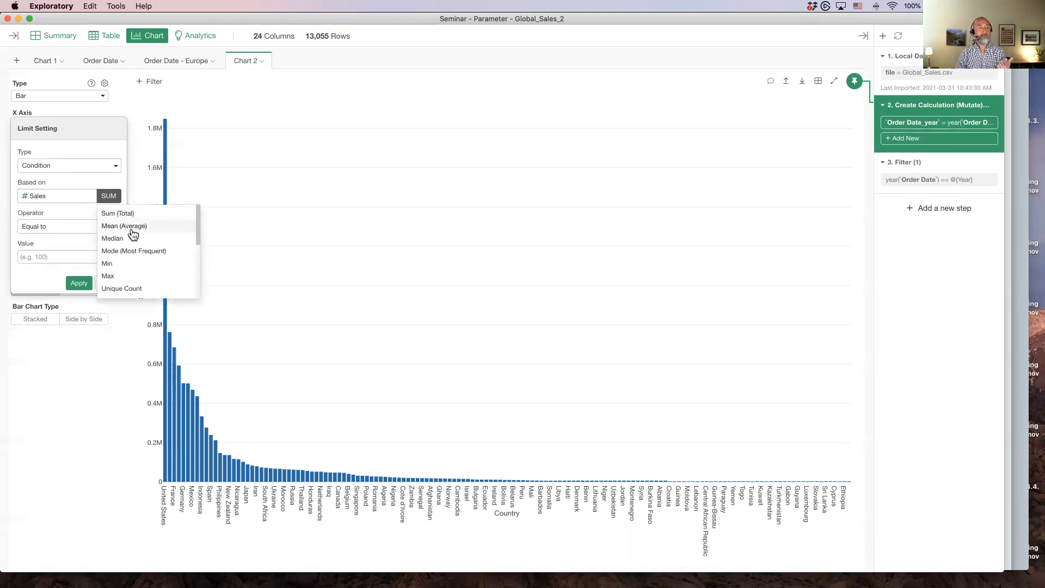
{"action": "left_click", "coordinate": [109, 197]}
{"action": "left_click", "coordinate": [67, 196]}
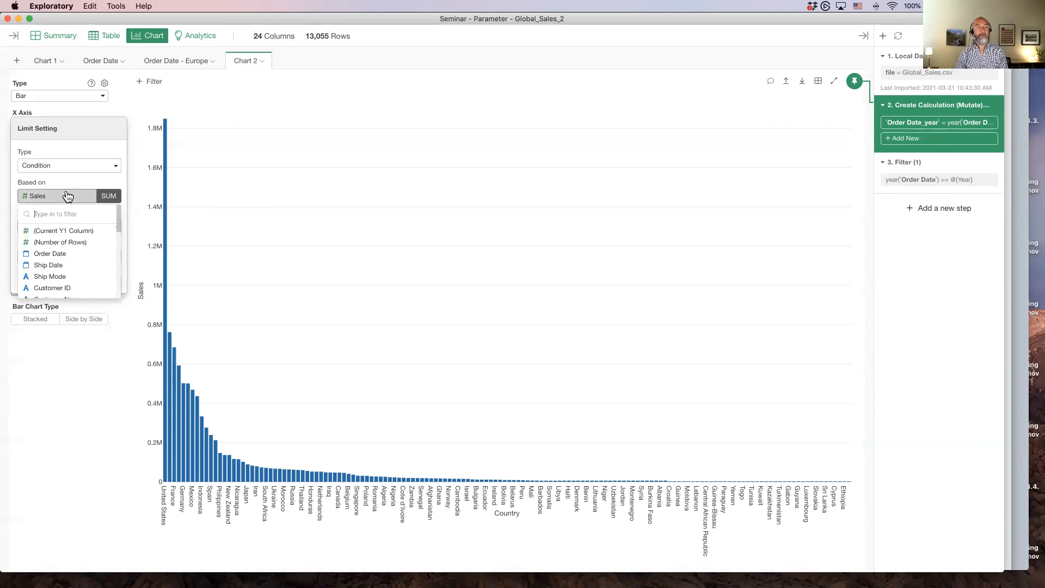
{"action": "left_click", "coordinate": [66, 232]}
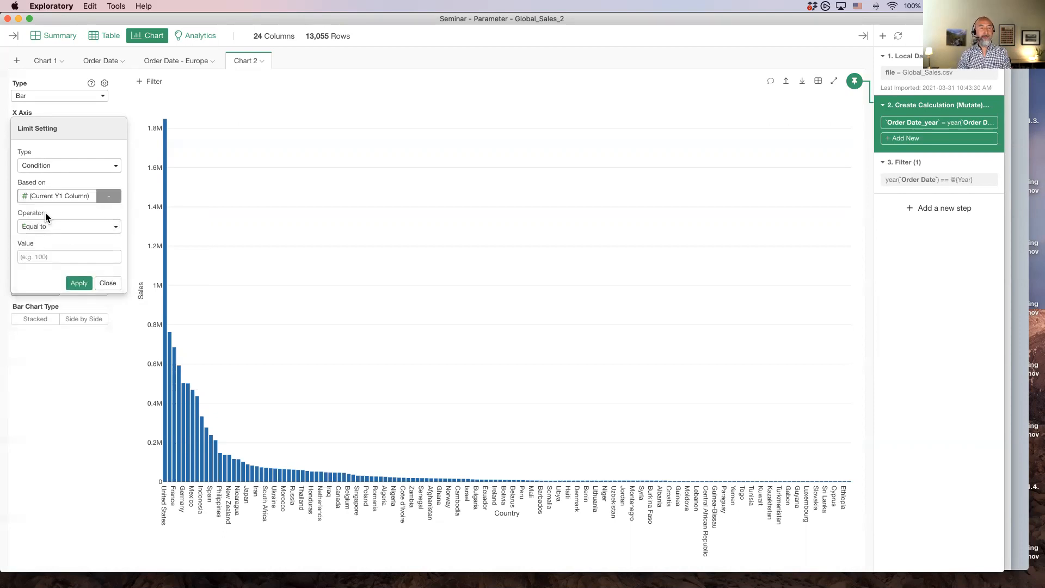
Set the limit condition to Greater than 100000 on the Current Y1 Column, apply it and close the setting
{"action": "left_click", "coordinate": [61, 227]}
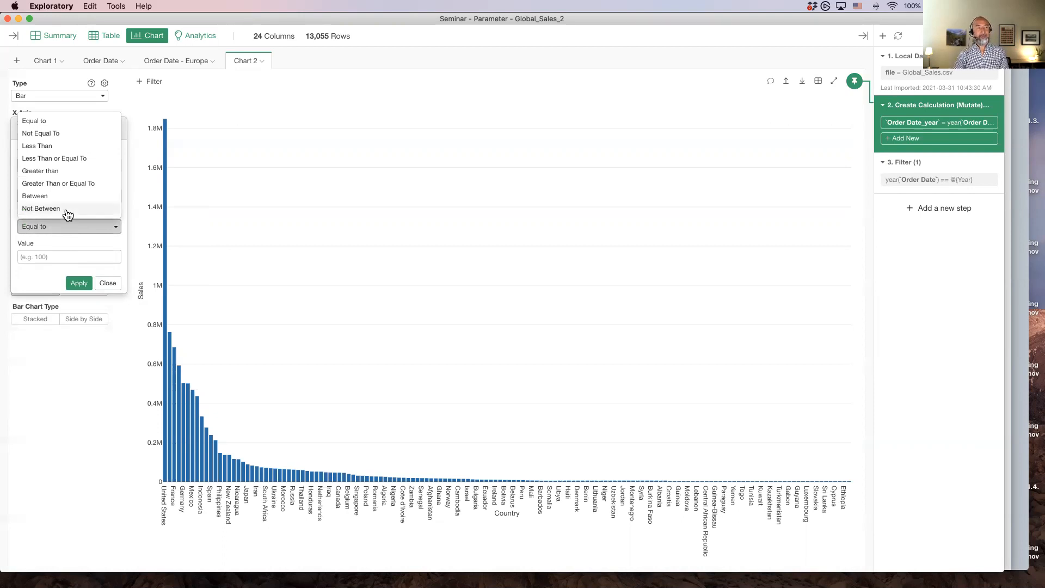
{"action": "left_click", "coordinate": [65, 172]}
{"action": "left_click", "coordinate": [46, 255]}
{"action": "type", "text": "100000"}
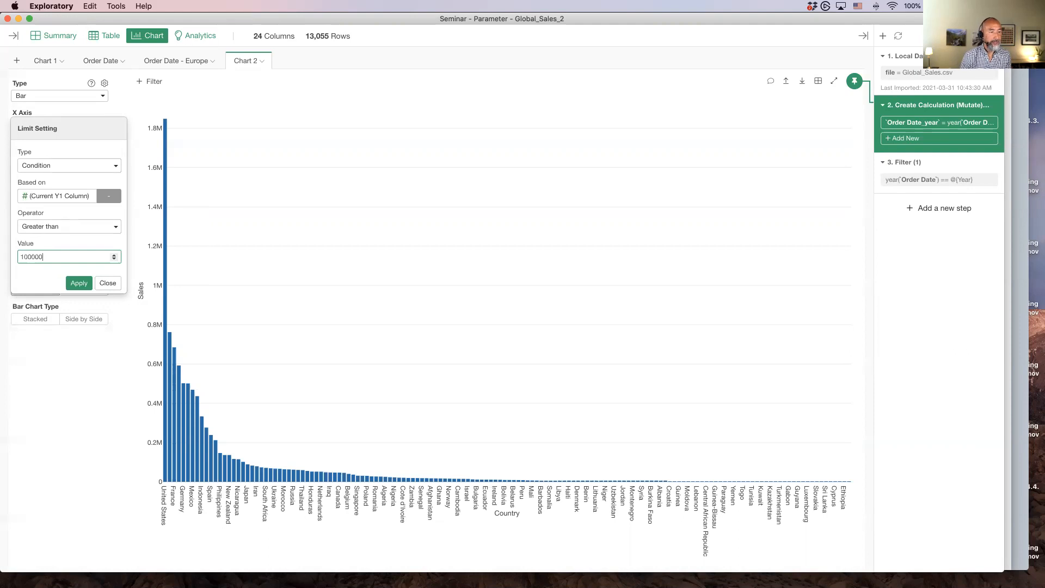
{"action": "key", "text": "Return"}
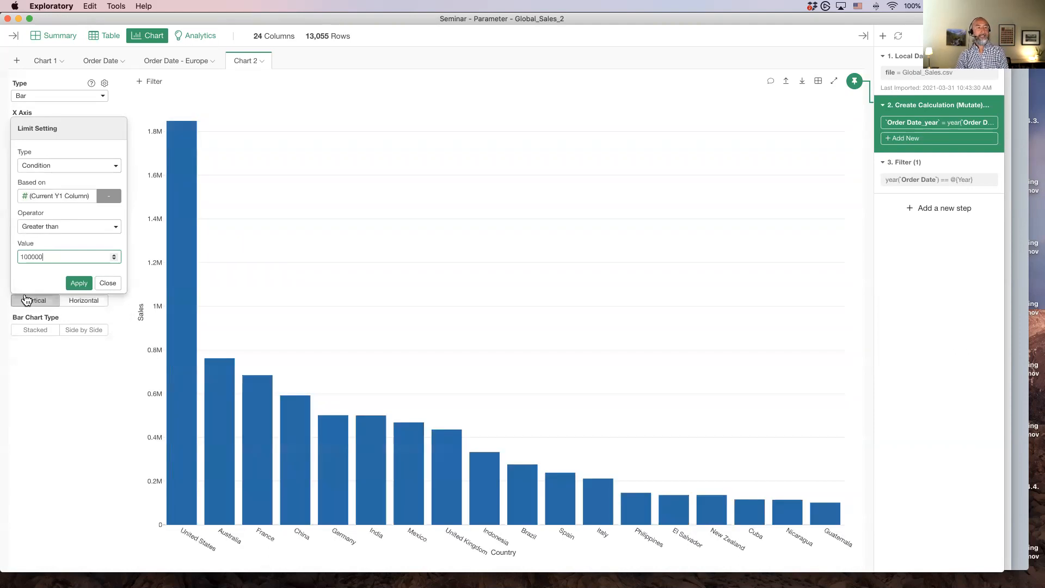
{"action": "left_click", "coordinate": [108, 283]}
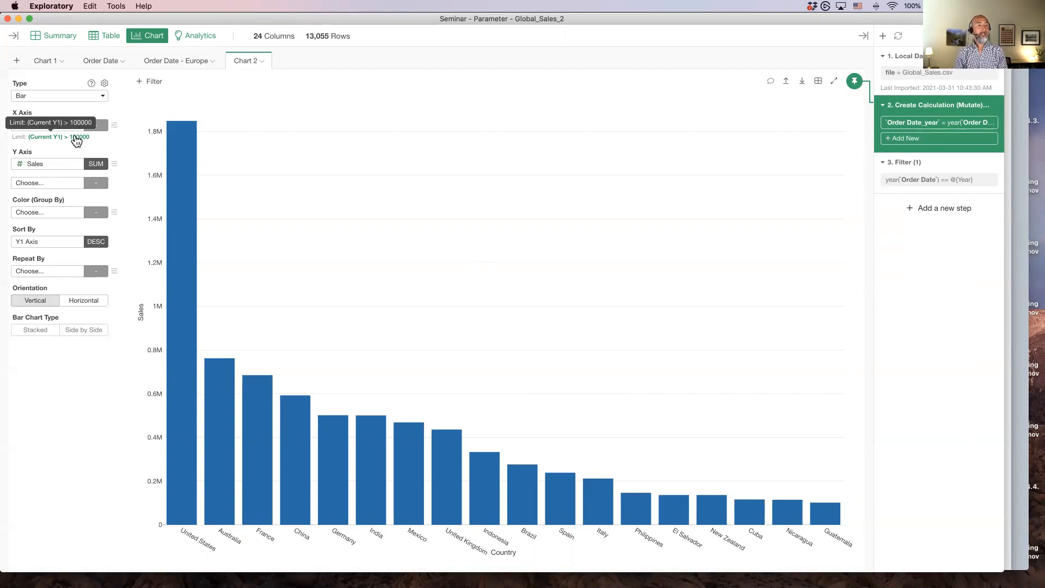
Change the X axis limit to the Top 20 countries by Current Y1 Column and apply it
{"action": "left_click", "coordinate": [58, 137]}
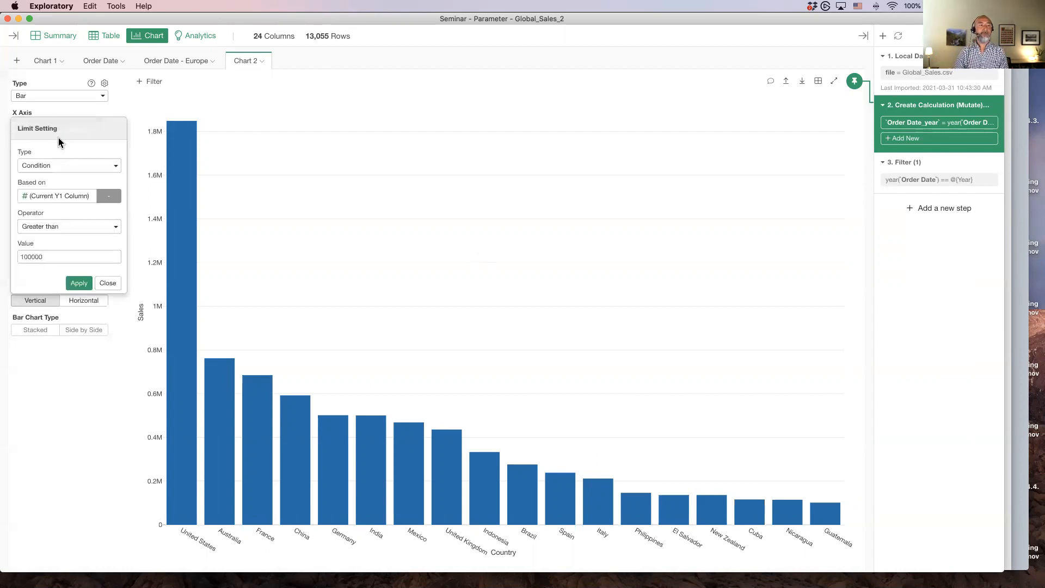
{"action": "left_click", "coordinate": [106, 284]}
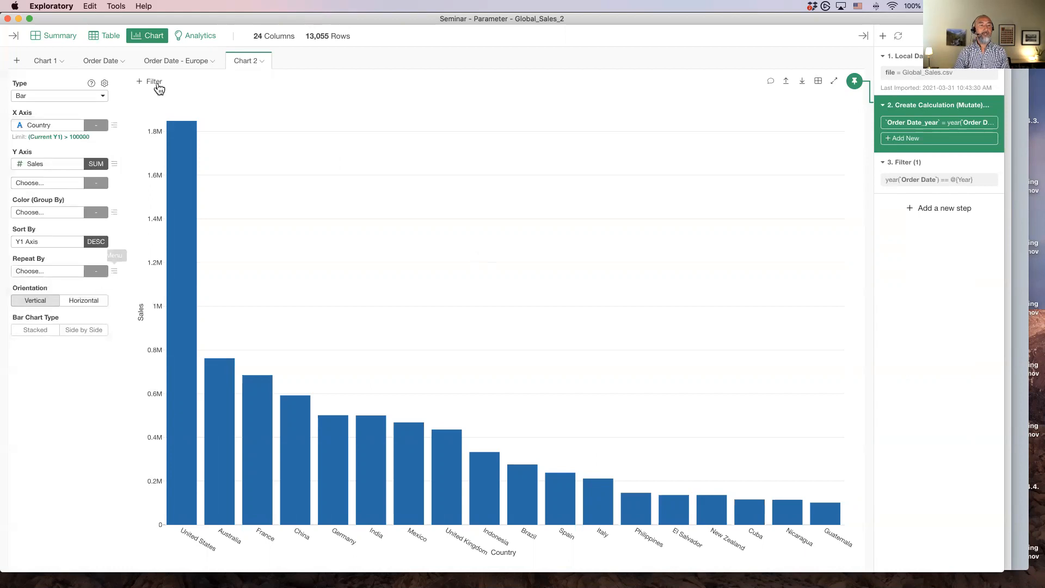
{"action": "left_click", "coordinate": [115, 129]}
{"action": "left_click", "coordinate": [115, 127]}
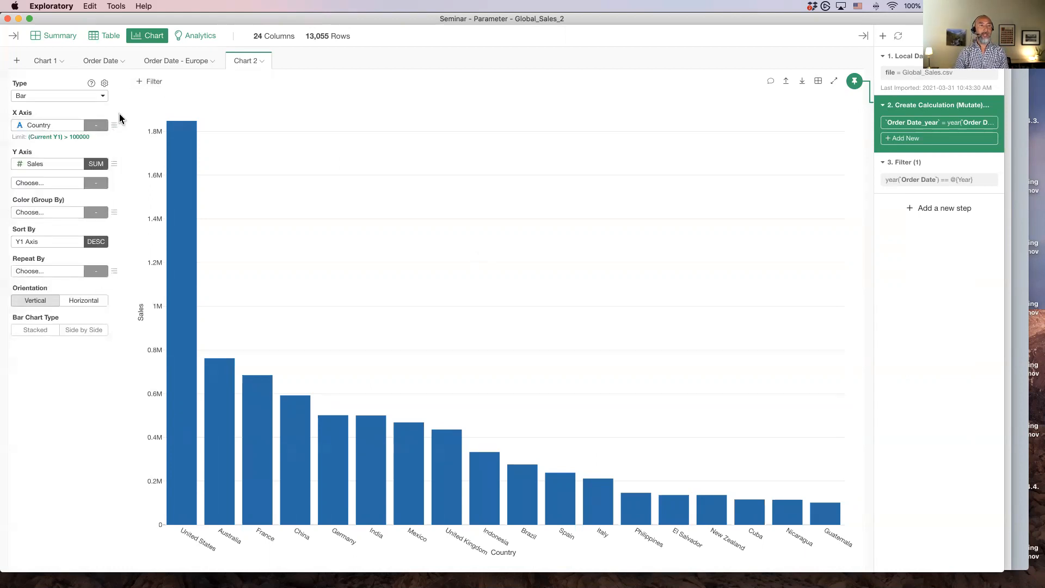
{"action": "left_click", "coordinate": [63, 139]}
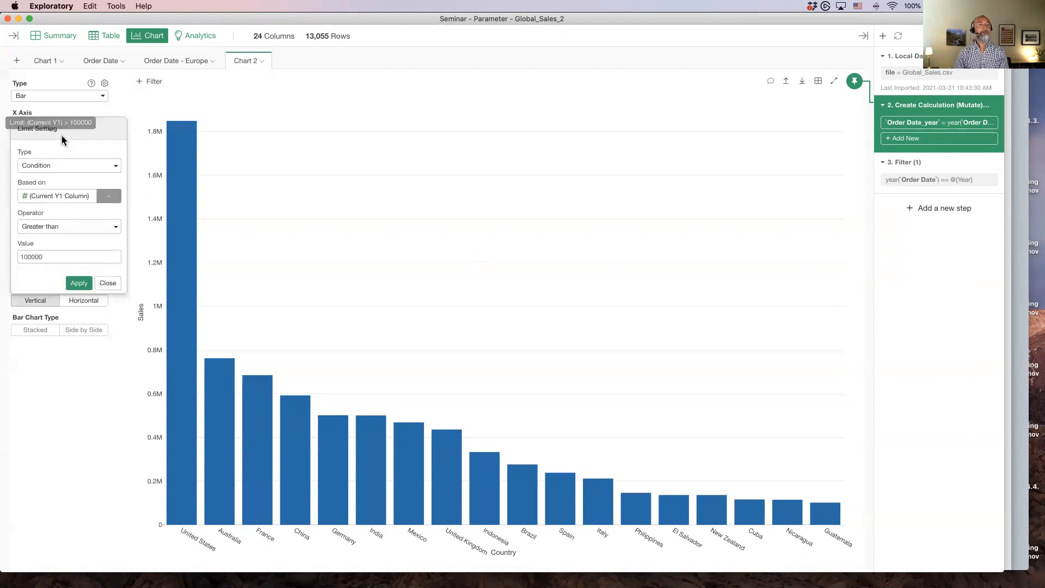
{"action": "left_click", "coordinate": [60, 172]}
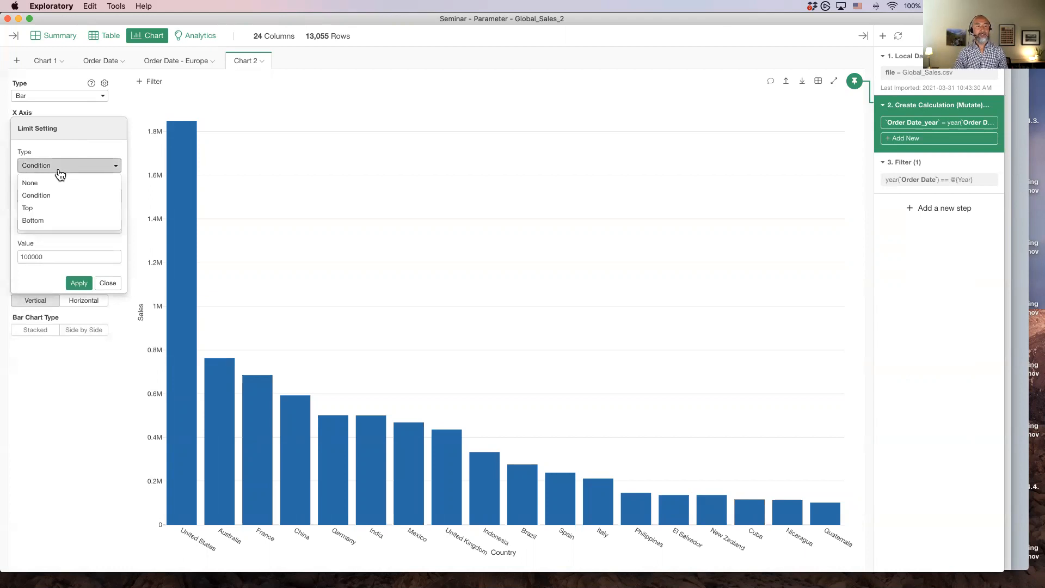
{"action": "left_click", "coordinate": [53, 210]}
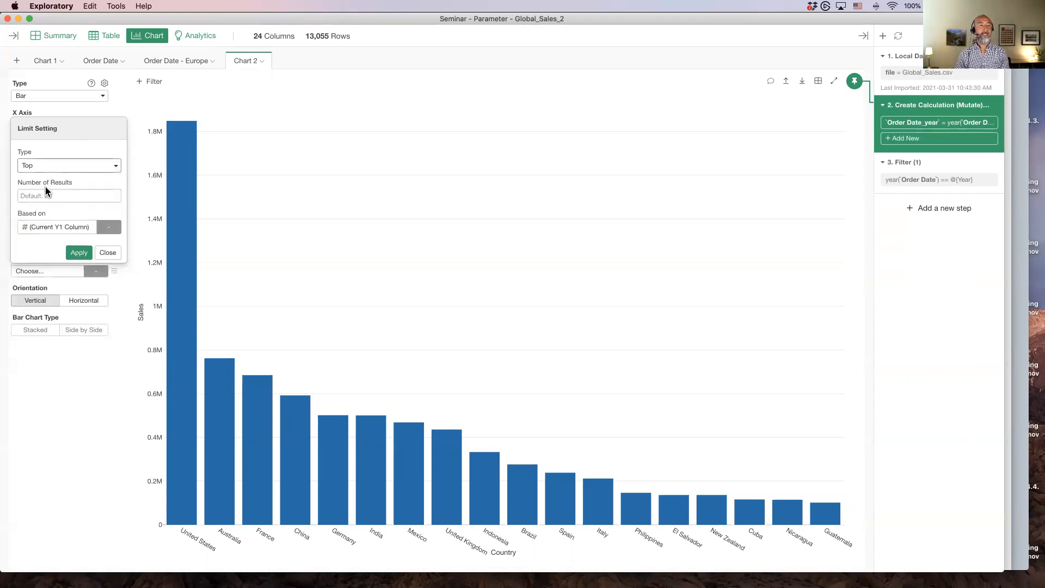
{"action": "left_click", "coordinate": [46, 197]}
{"action": "type", "text": "20"}
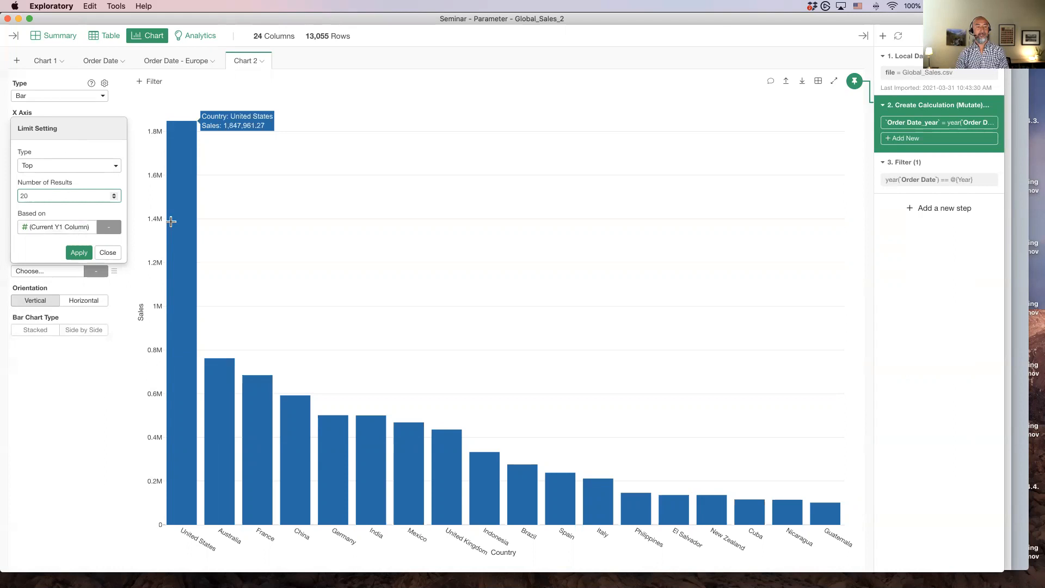
{"action": "left_click", "coordinate": [77, 253]}
{"action": "left_click", "coordinate": [109, 254]}
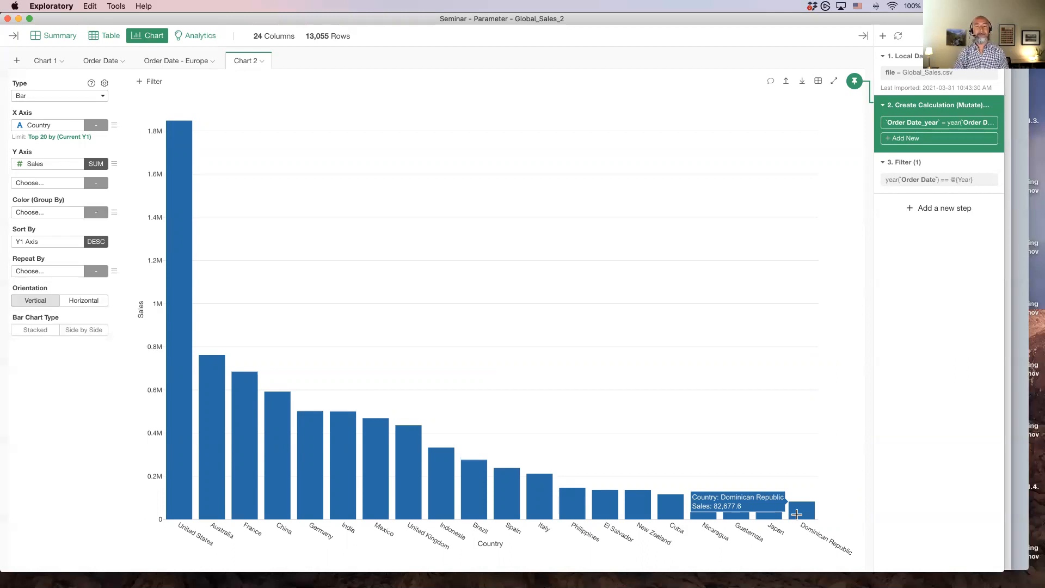
Switch to Keynote, select the Agenda slide 111 and start playing the presentation
{"action": "key", "text": "super+Tab"}
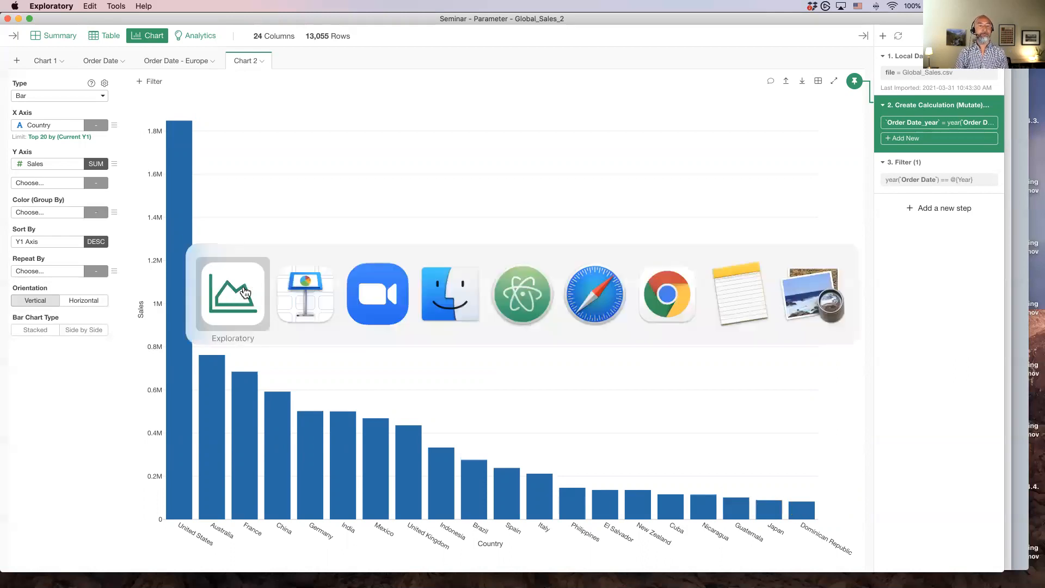
{"action": "left_click", "coordinate": [286, 294]}
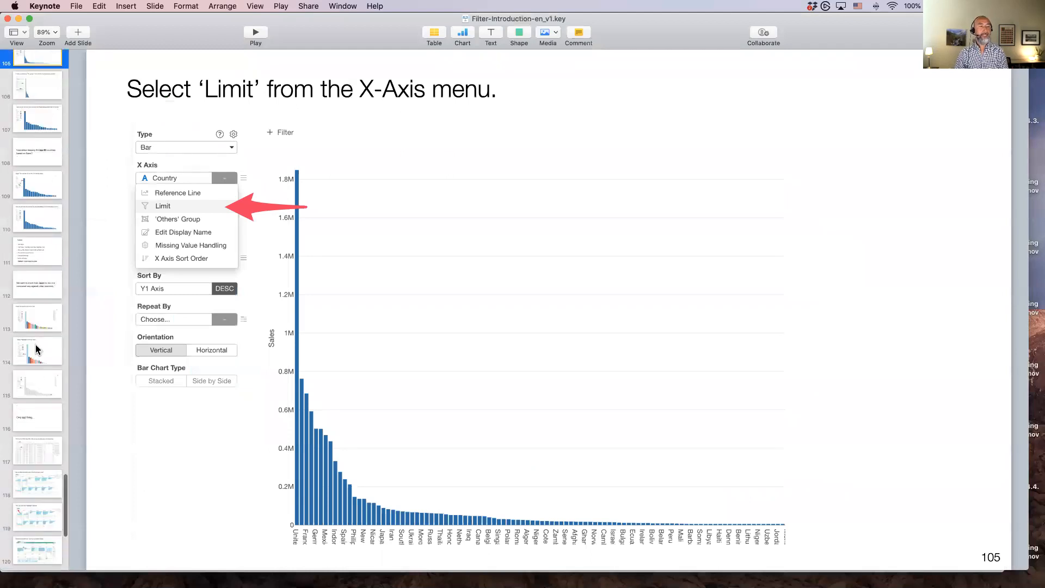
{"action": "left_click", "coordinate": [36, 251]}
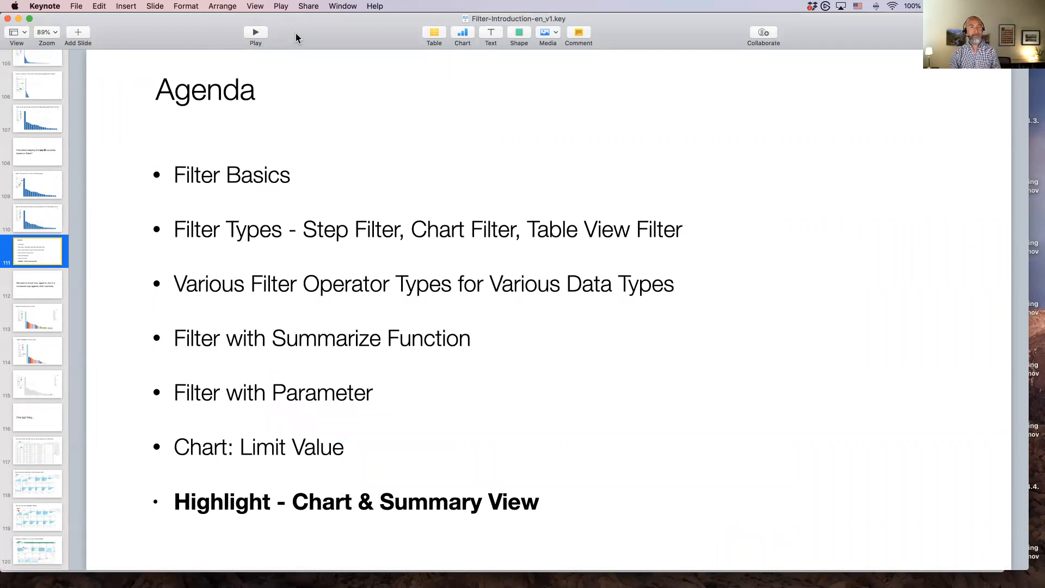
{"action": "left_click", "coordinate": [253, 34]}
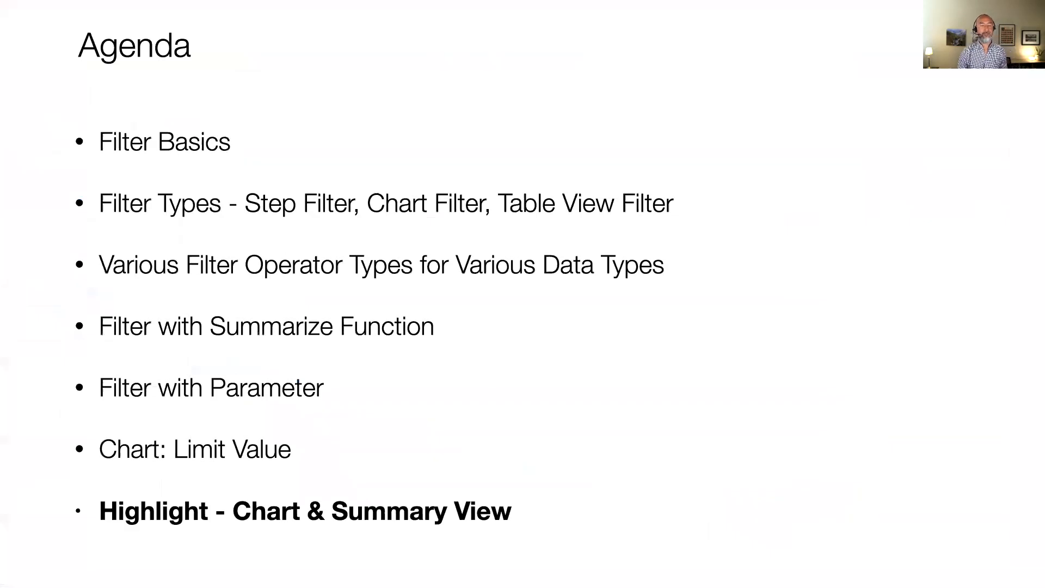
Advance to the next slide, then leave the slideshow and switch back to Exploratory
{"action": "key", "text": "Right"}
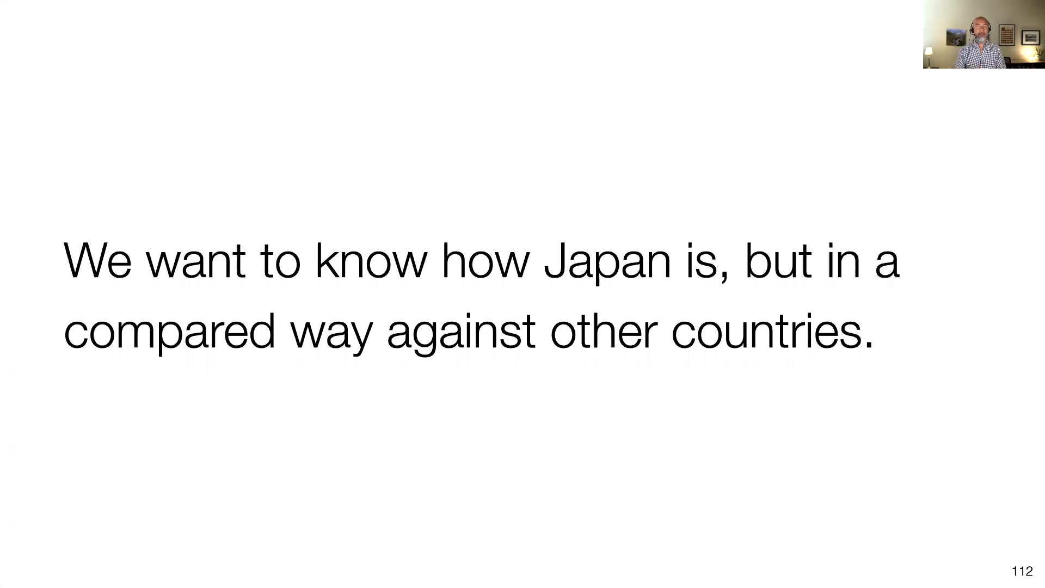
{"action": "key", "text": "Escape"}
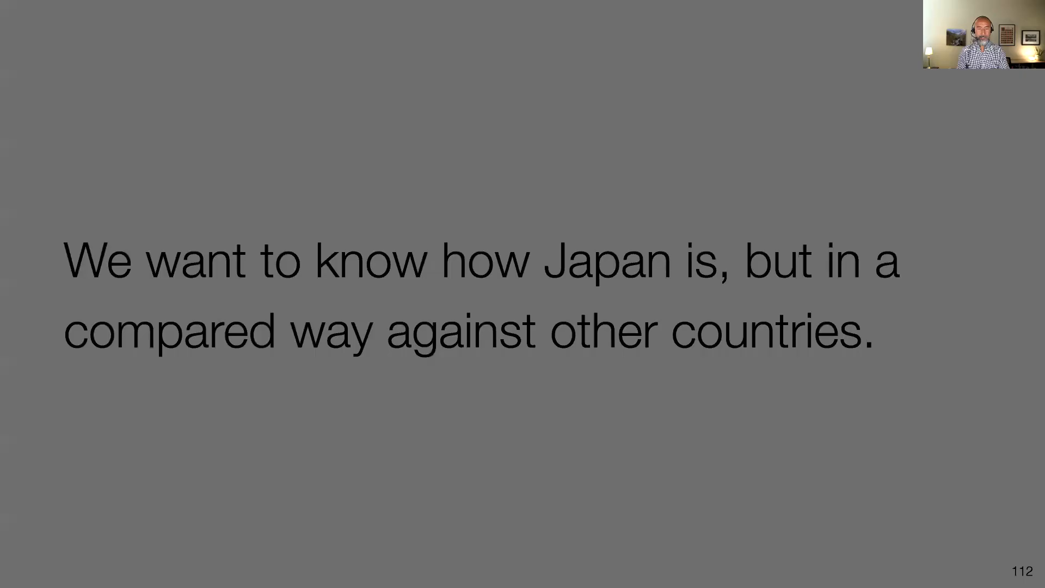
{"action": "key", "text": "super+Tab"}
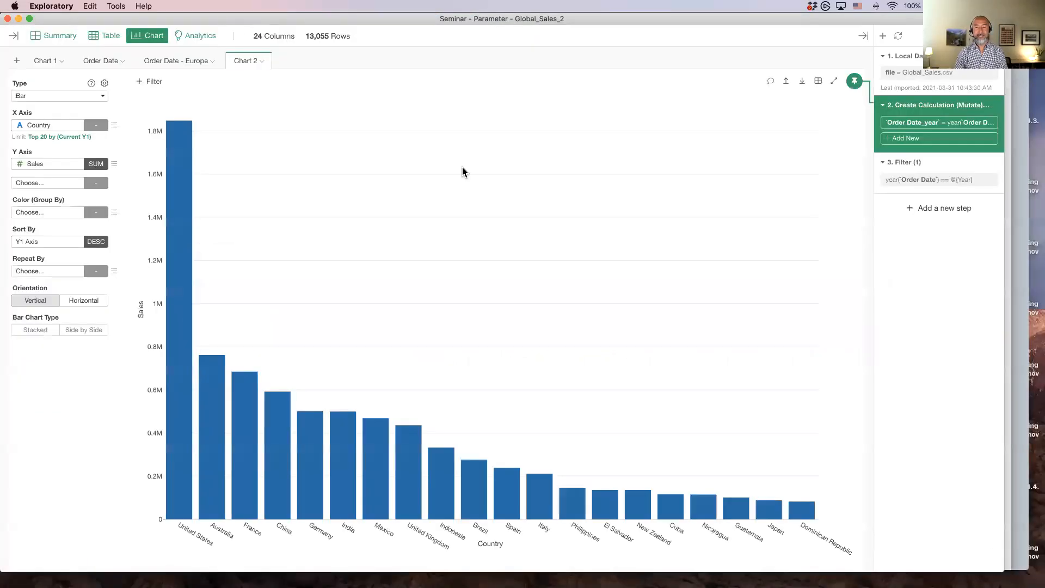
Switch to Keynote to view the Japan highlight example slide 115, then return to Exploratory
{"action": "mouse_move", "coordinate": [772, 513]}
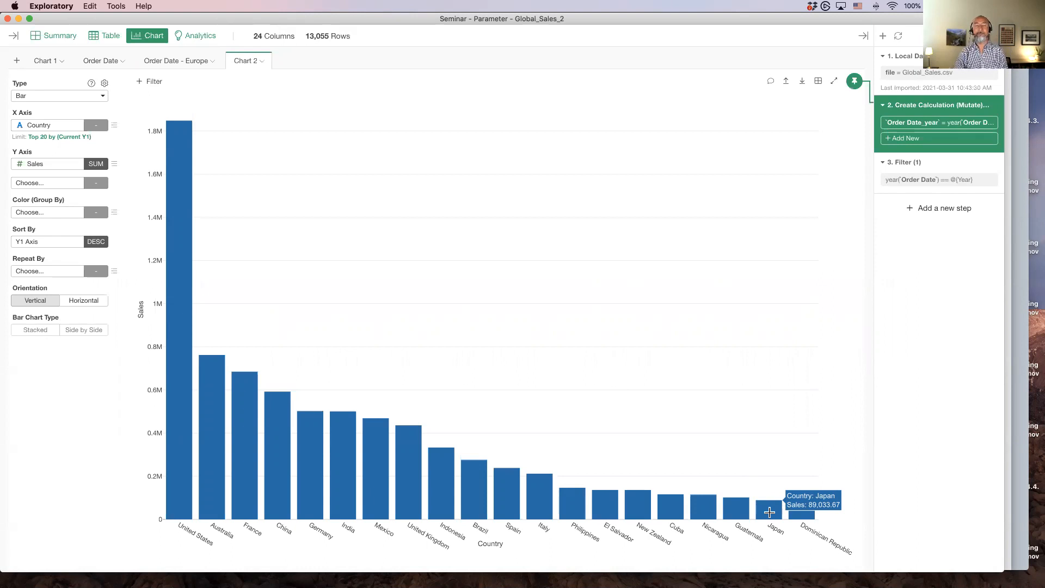
{"action": "key", "text": "super+Tab"}
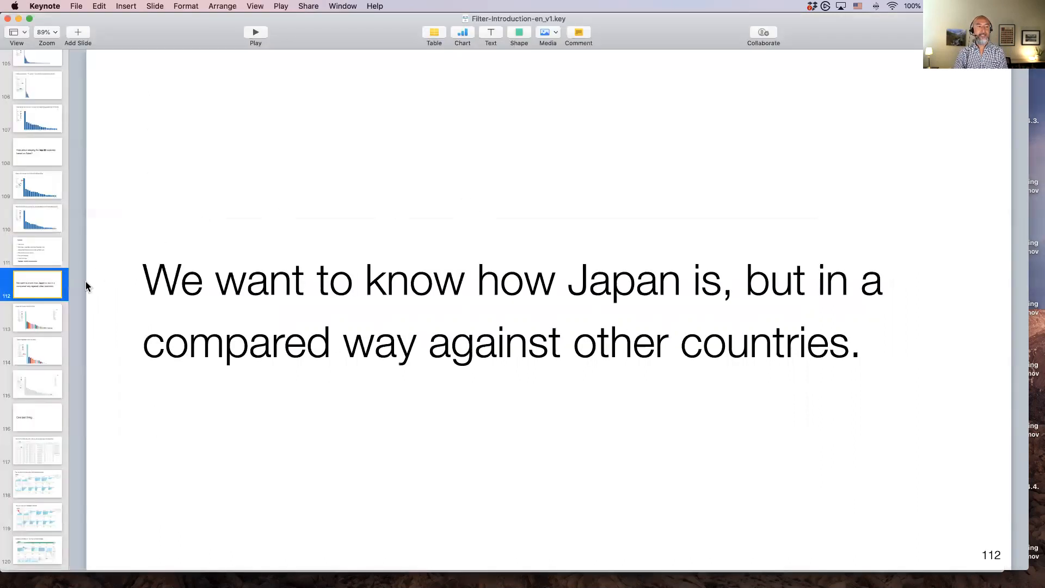
{"action": "left_click", "coordinate": [28, 387]}
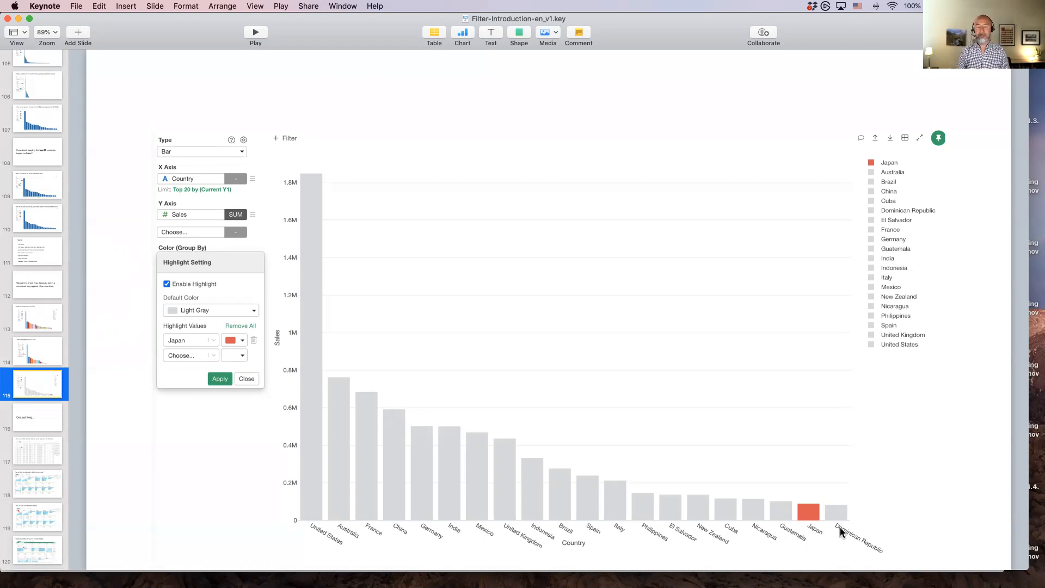
{"action": "key", "text": "super+Tab"}
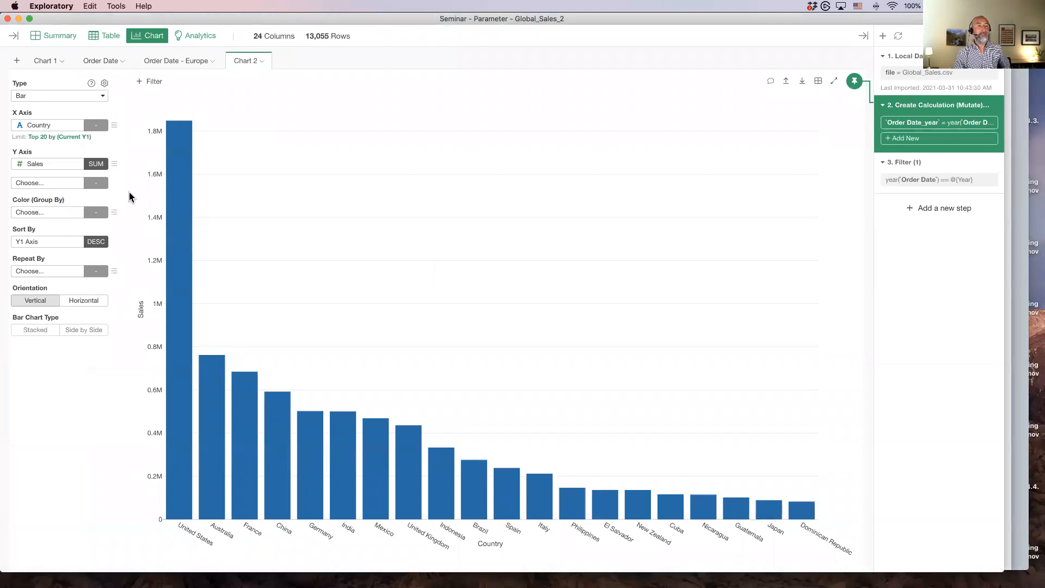
Set the bar chart's Color (Group By) to Country
{"action": "left_click", "coordinate": [42, 214]}
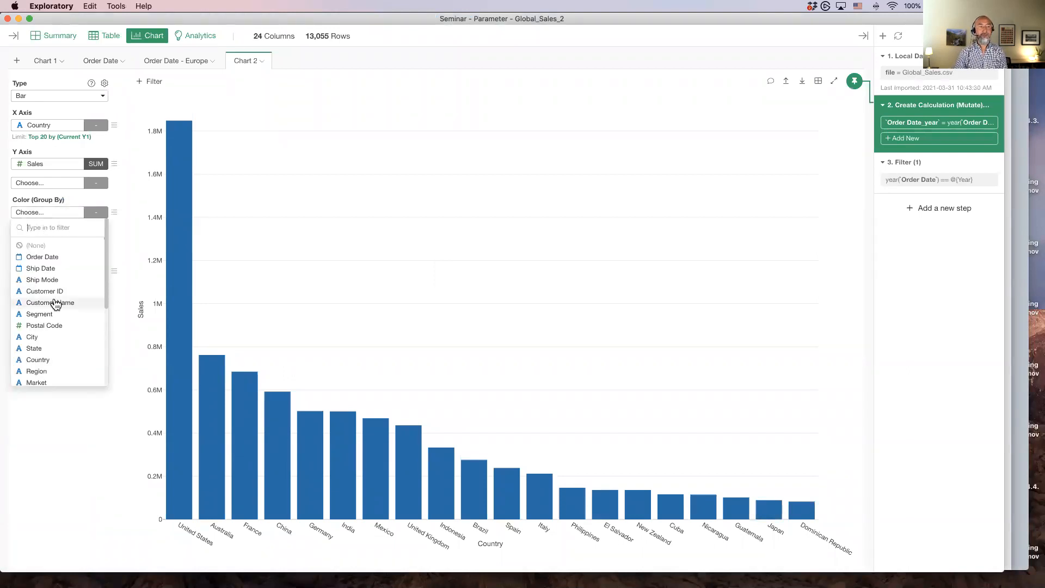
{"action": "scroll", "coordinate": [51, 338], "scroll_direction": "down", "scroll_amount": 3}
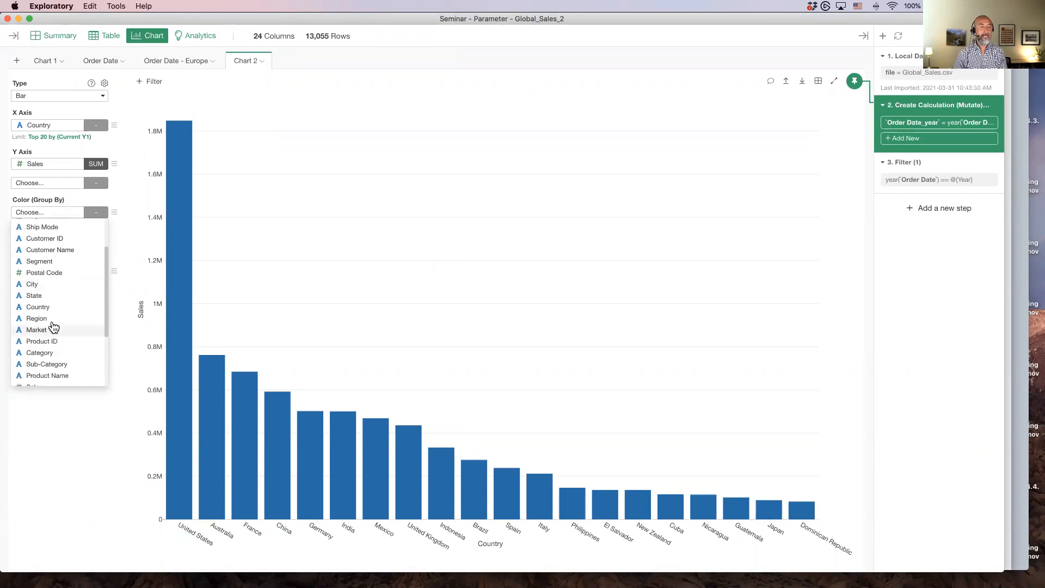
{"action": "left_click", "coordinate": [38, 306]}
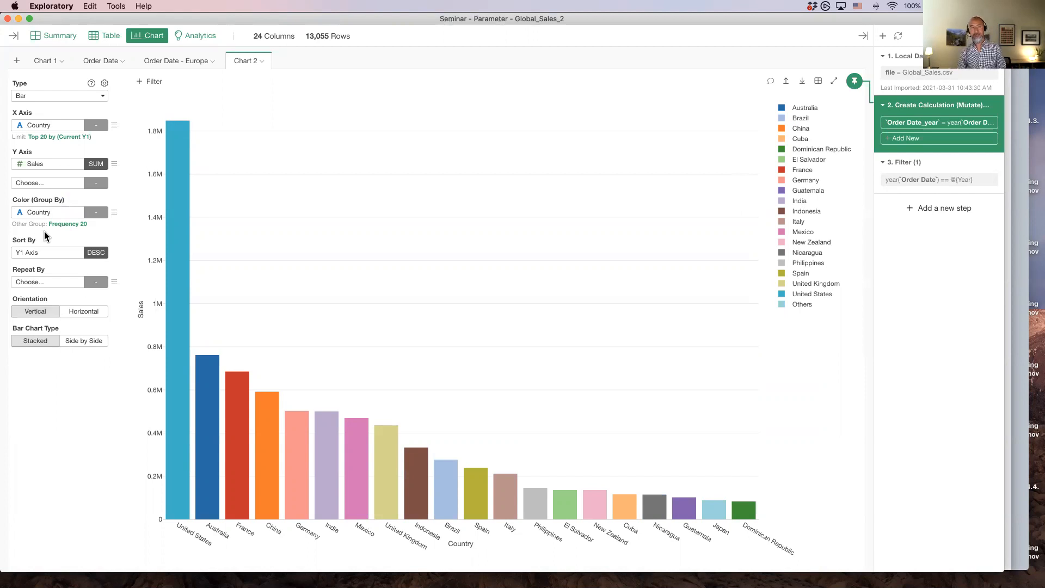
Set the color's 'Others' group type to (None) and apply it
{"action": "left_click", "coordinate": [61, 225]}
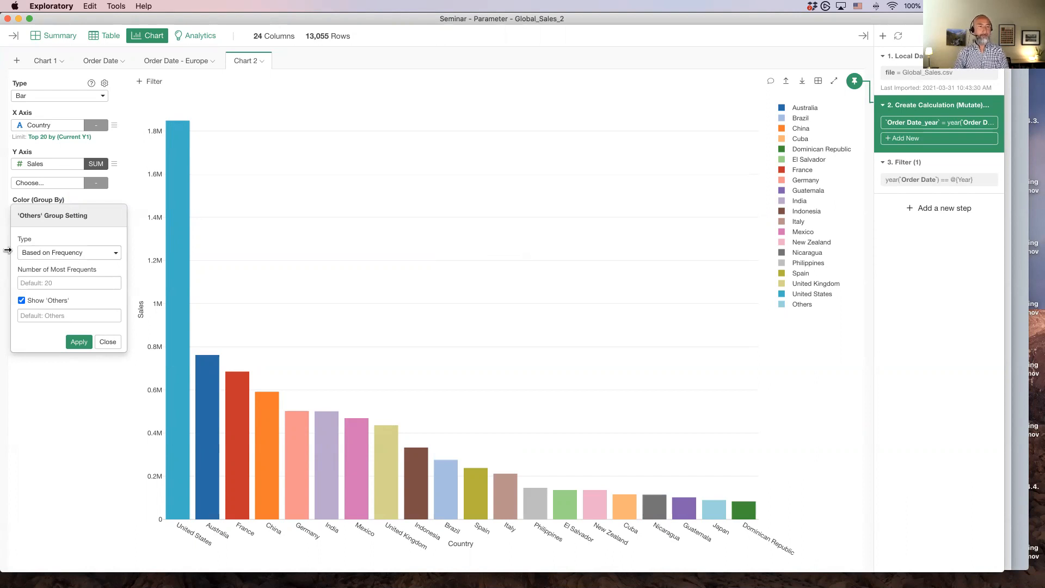
{"action": "left_click", "coordinate": [95, 255]}
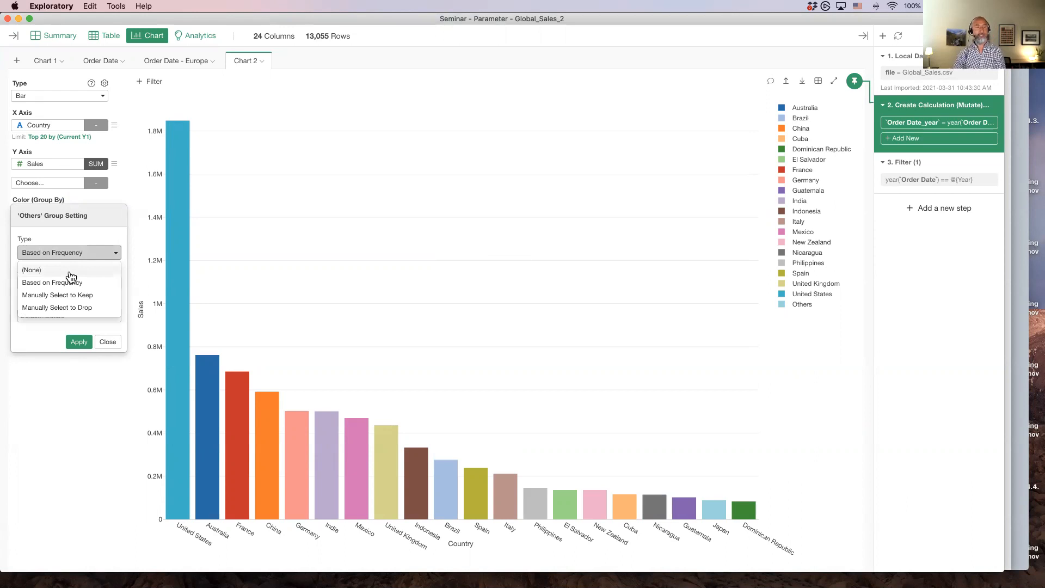
{"action": "left_click", "coordinate": [70, 272]}
{"action": "left_click", "coordinate": [70, 277]}
{"action": "left_click", "coordinate": [106, 278]}
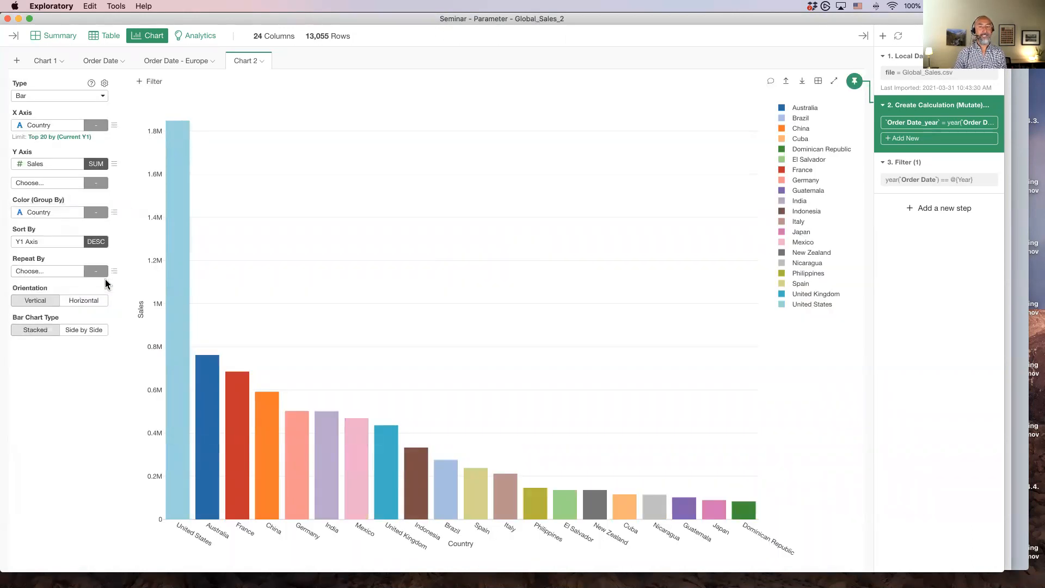
Enable color highlighting with a Light Gray default and highlight Japan in red, then apply and close
{"action": "left_click", "coordinate": [114, 213]}
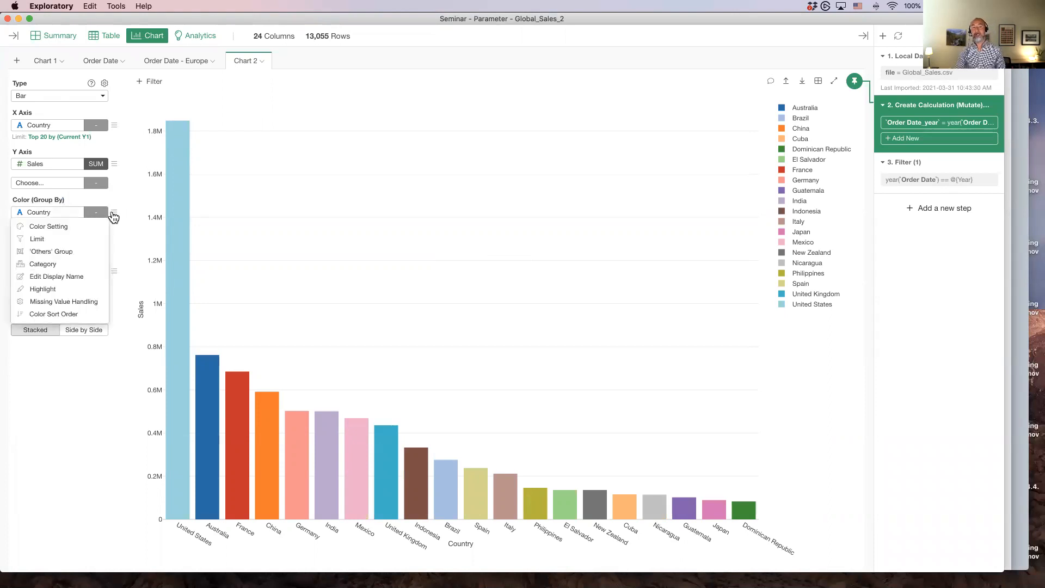
{"action": "left_click", "coordinate": [48, 291]}
{"action": "left_click", "coordinate": [21, 239]}
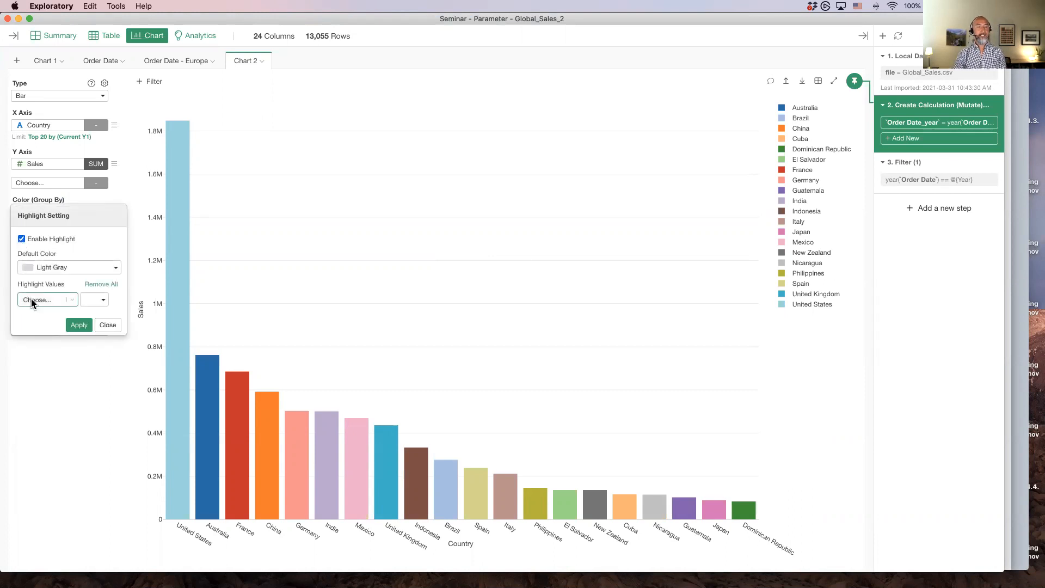
{"action": "left_click", "coordinate": [31, 299]}
{"action": "type", "text": "japa"}
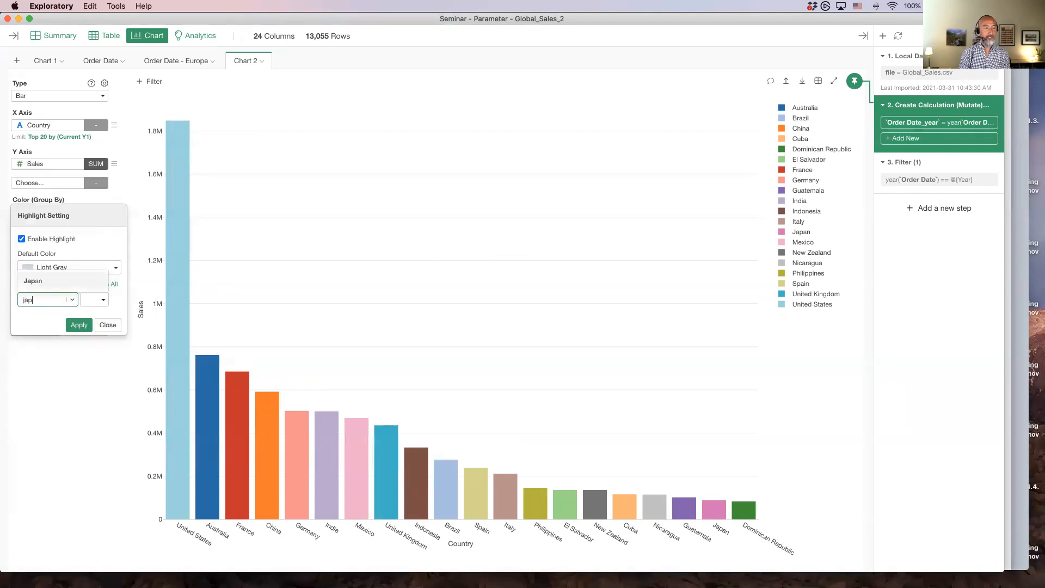
{"action": "key", "text": "Return"}
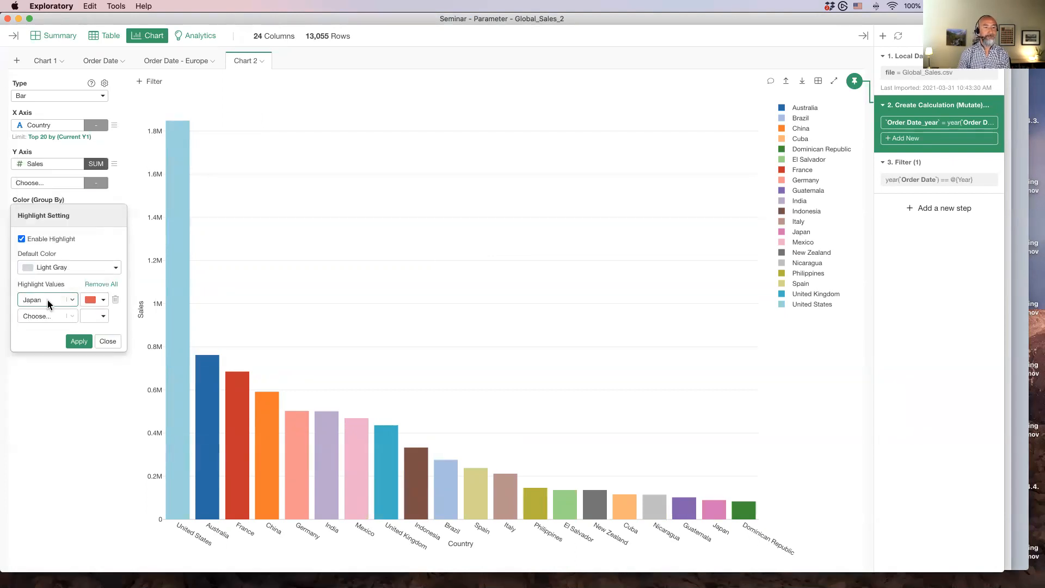
{"action": "left_click", "coordinate": [95, 303]}
{"action": "left_click", "coordinate": [97, 303]}
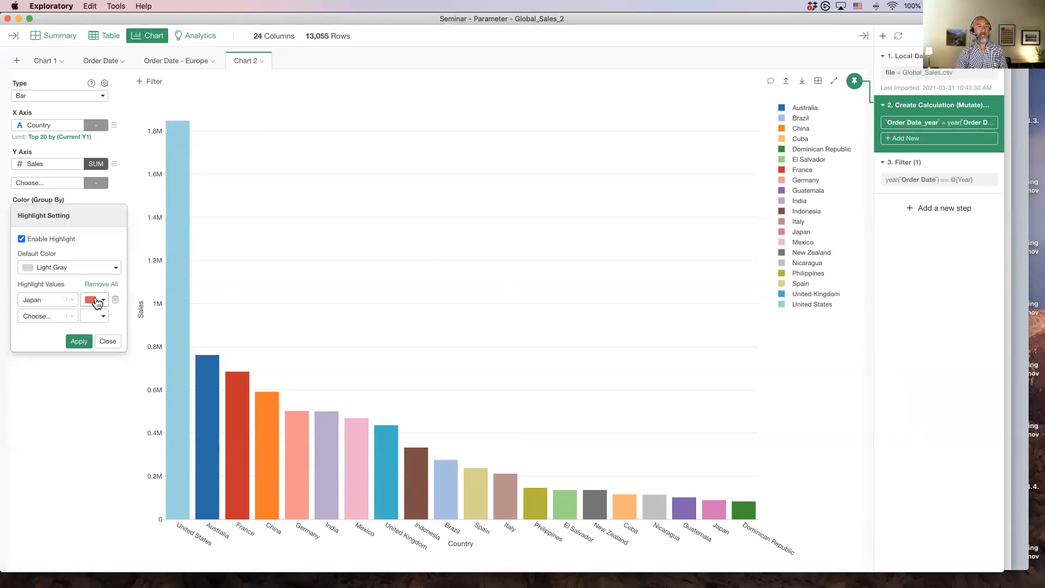
{"action": "left_click", "coordinate": [82, 343]}
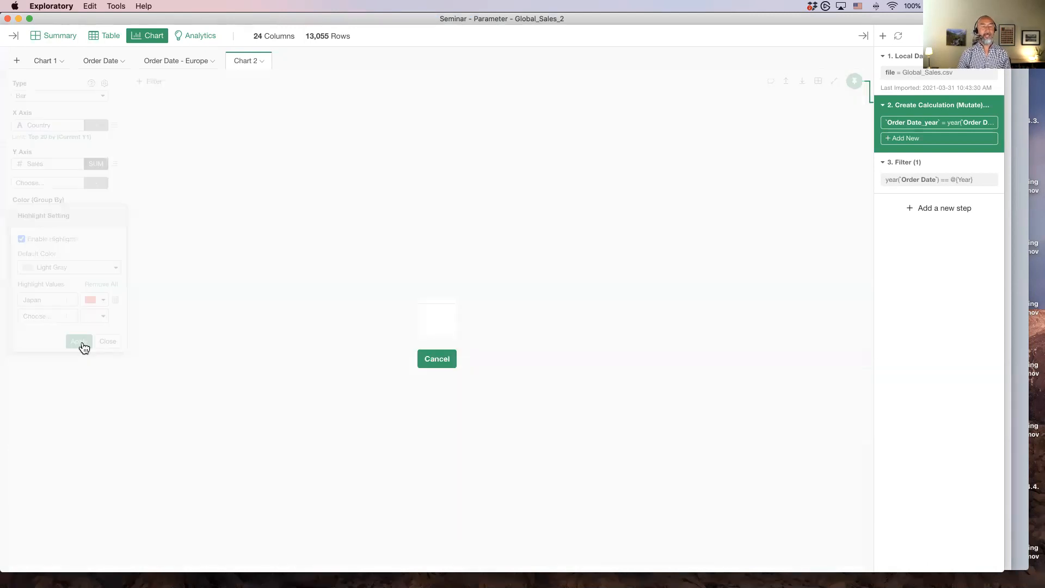
{"action": "left_click", "coordinate": [109, 342]}
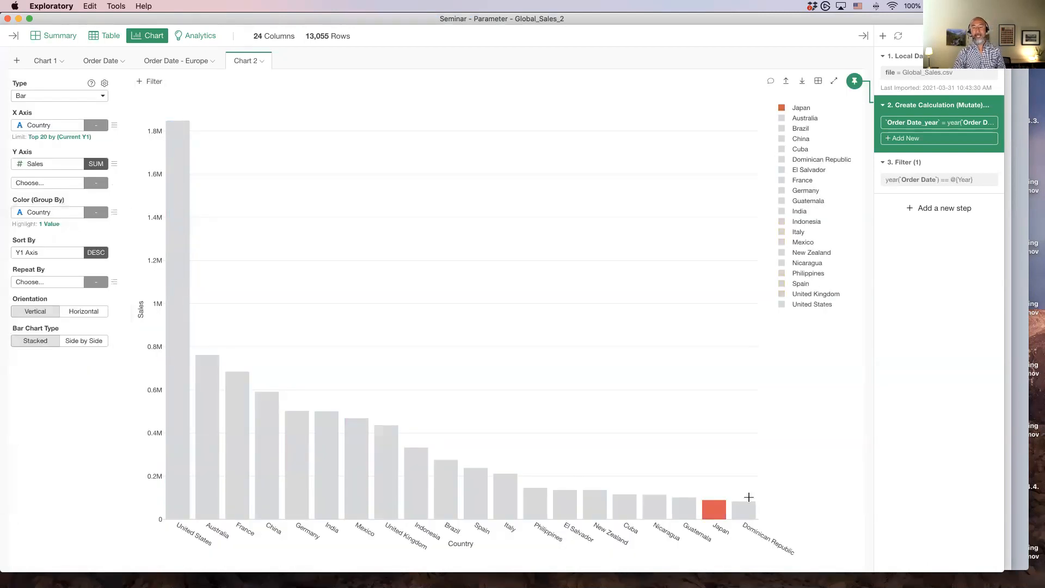
Add Brazil as a second highlight value in green, apply it and close the highlight setting
{"action": "mouse_move", "coordinate": [714, 510]}
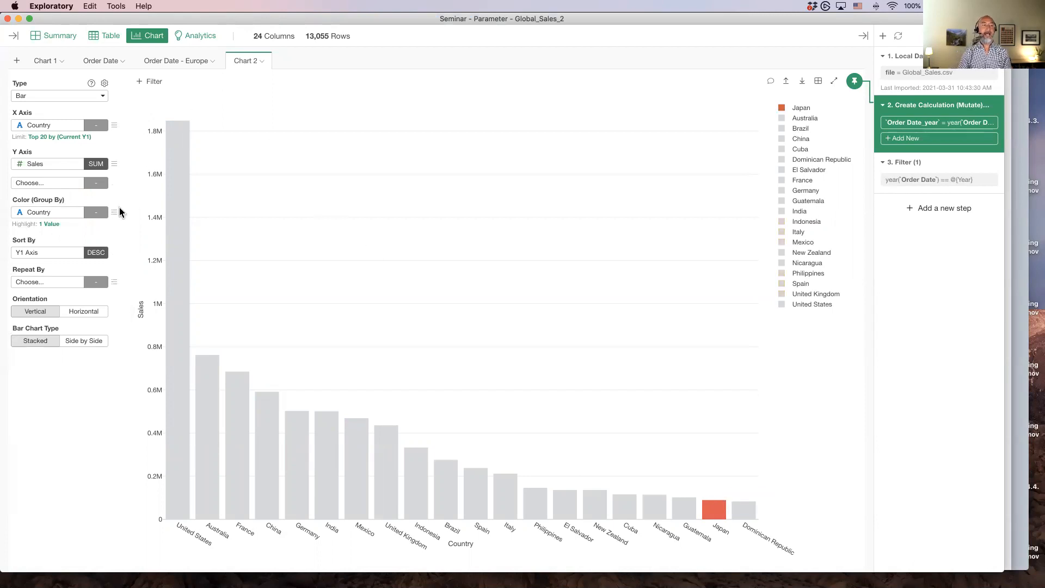
{"action": "left_click", "coordinate": [55, 224]}
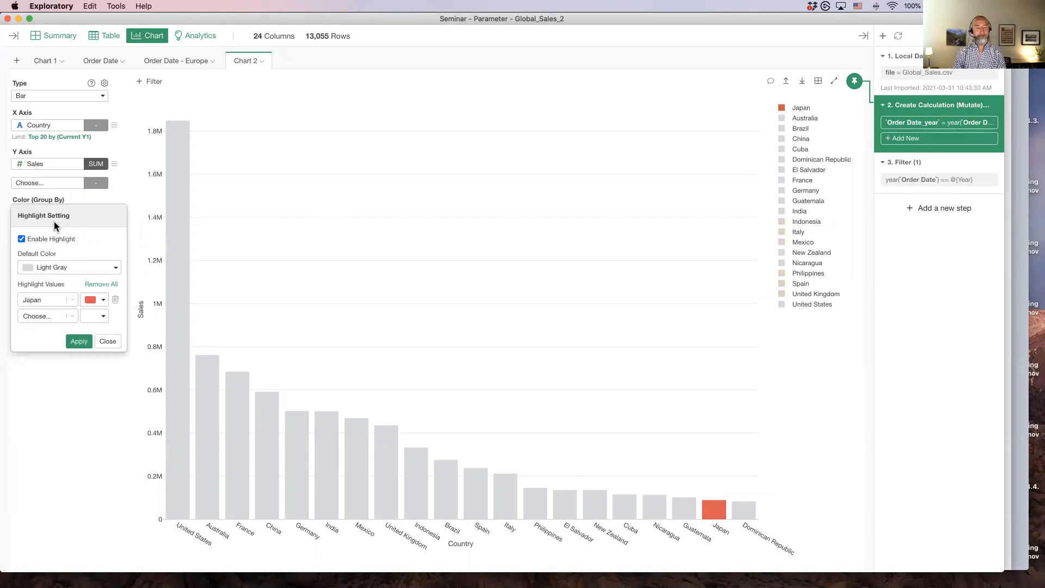
{"action": "left_click", "coordinate": [41, 318]}
{"action": "type", "text": "bra"}
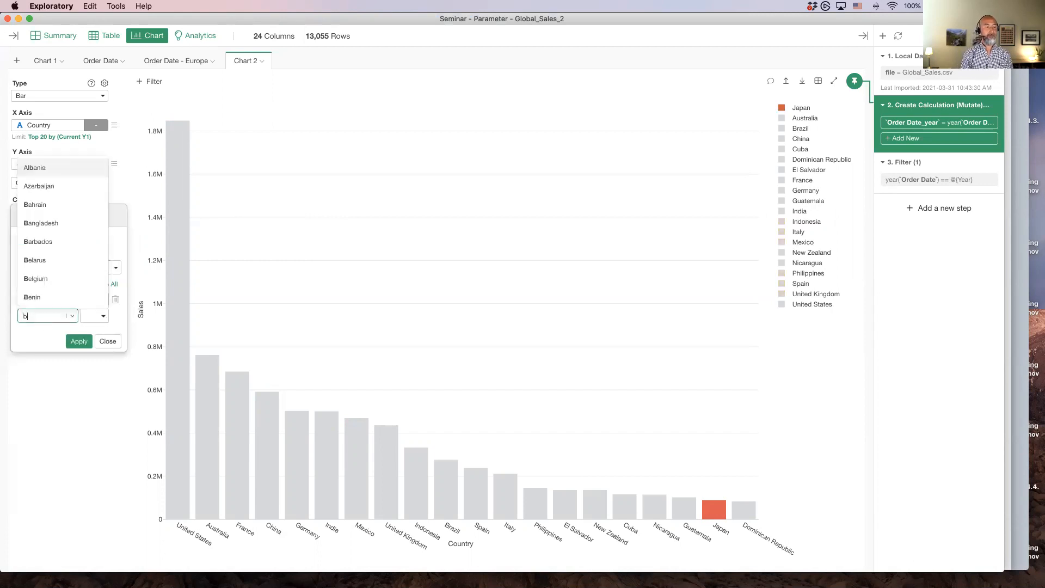
{"action": "left_click", "coordinate": [77, 296]}
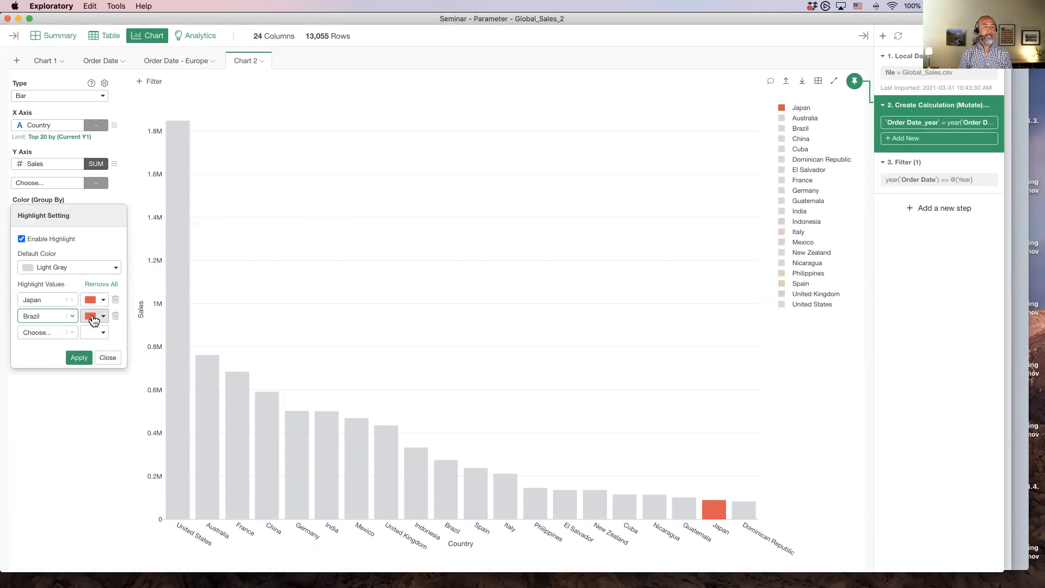
{"action": "left_click", "coordinate": [95, 316]}
{"action": "left_click", "coordinate": [104, 259]}
{"action": "left_click", "coordinate": [79, 357]}
{"action": "left_click", "coordinate": [107, 357]}
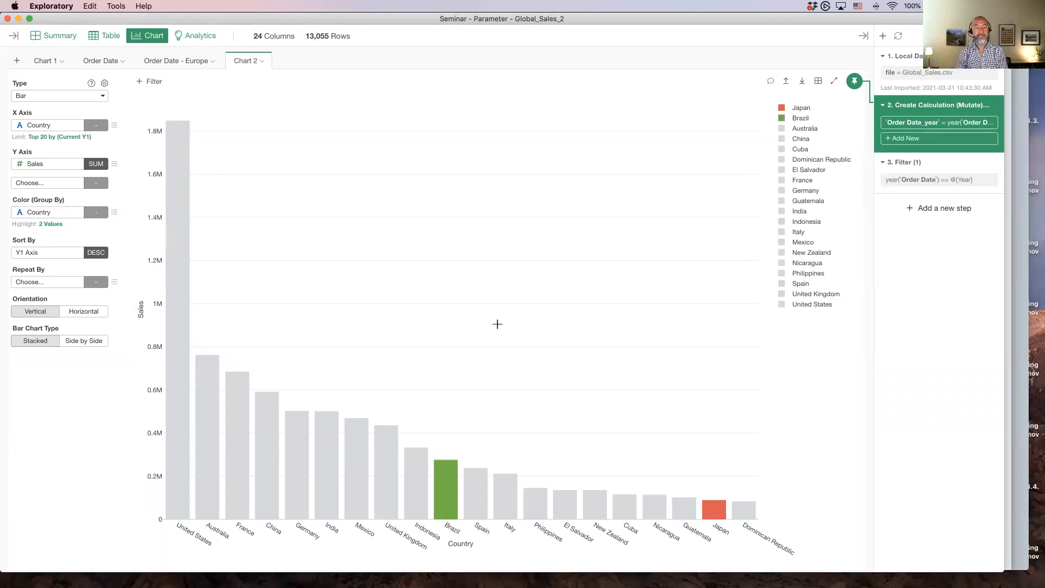
Change the X axis limit to the Top 50 countries and close the limit setting
{"action": "left_click", "coordinate": [63, 137]}
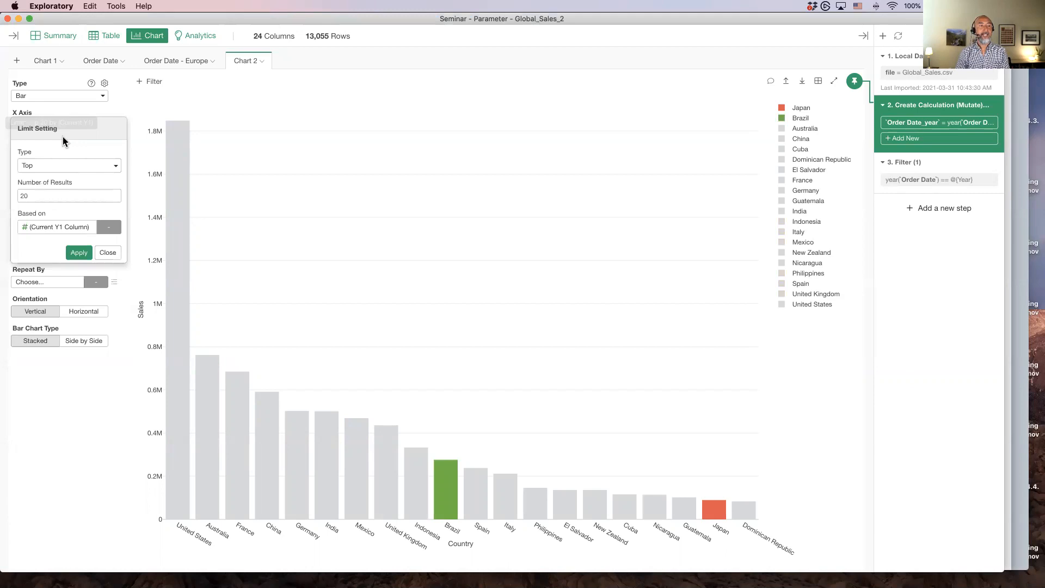
{"action": "left_click", "coordinate": [51, 195]}
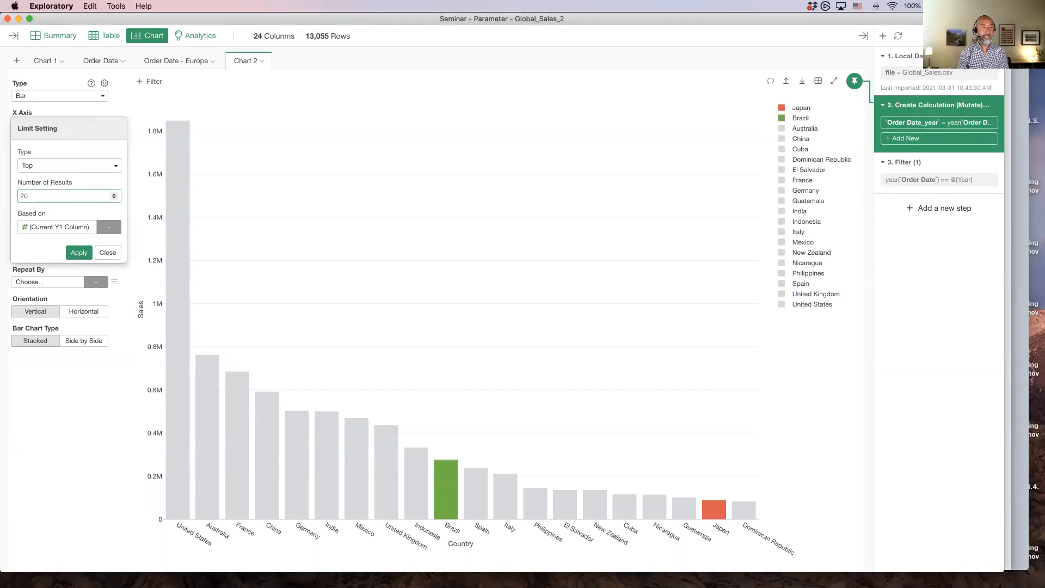
{"action": "key", "text": "BackSpace"}
{"action": "type", "text": "5"}
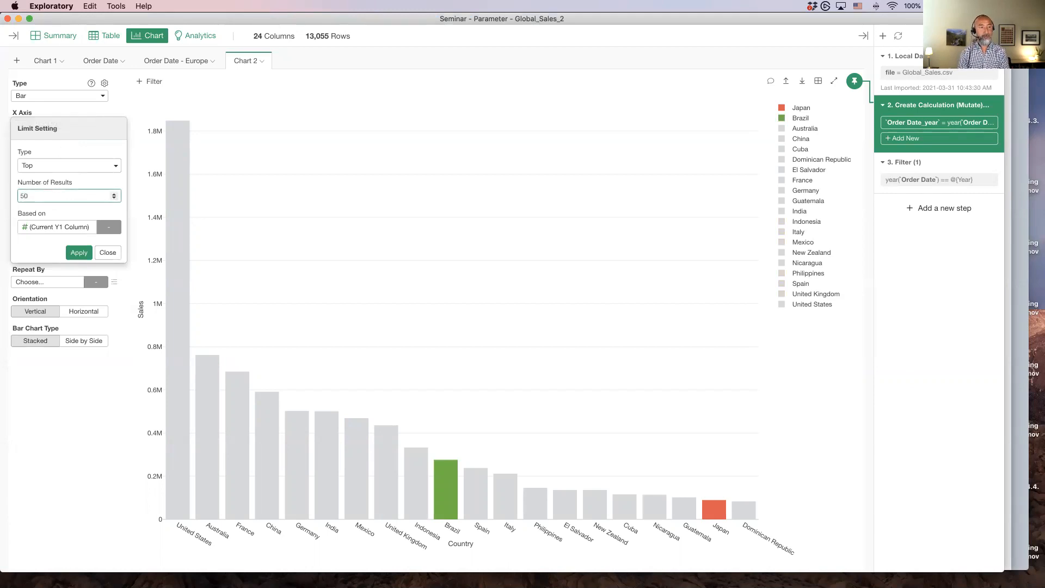
{"action": "key", "text": "Return"}
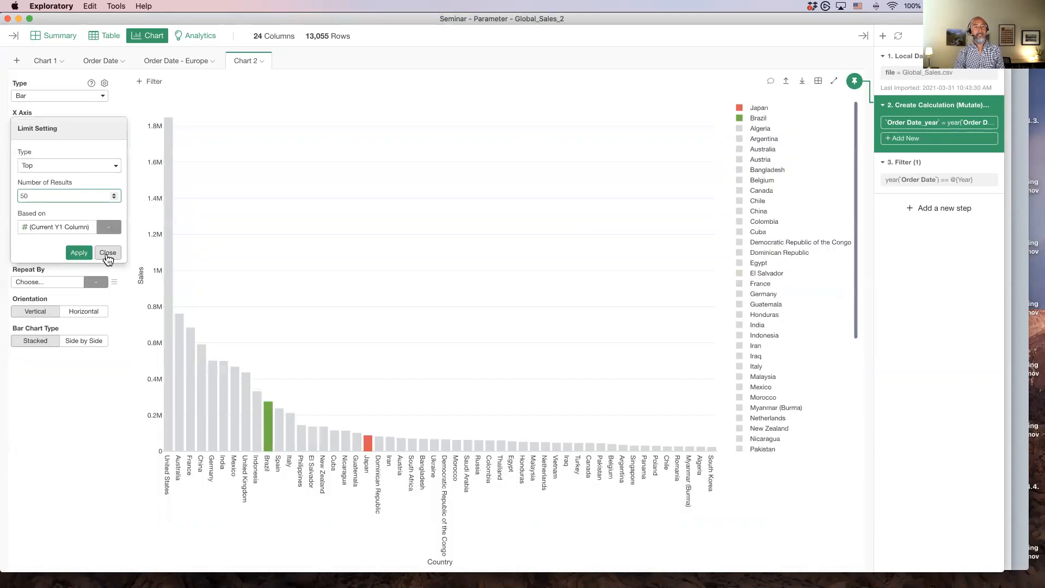
{"action": "left_click", "coordinate": [108, 253]}
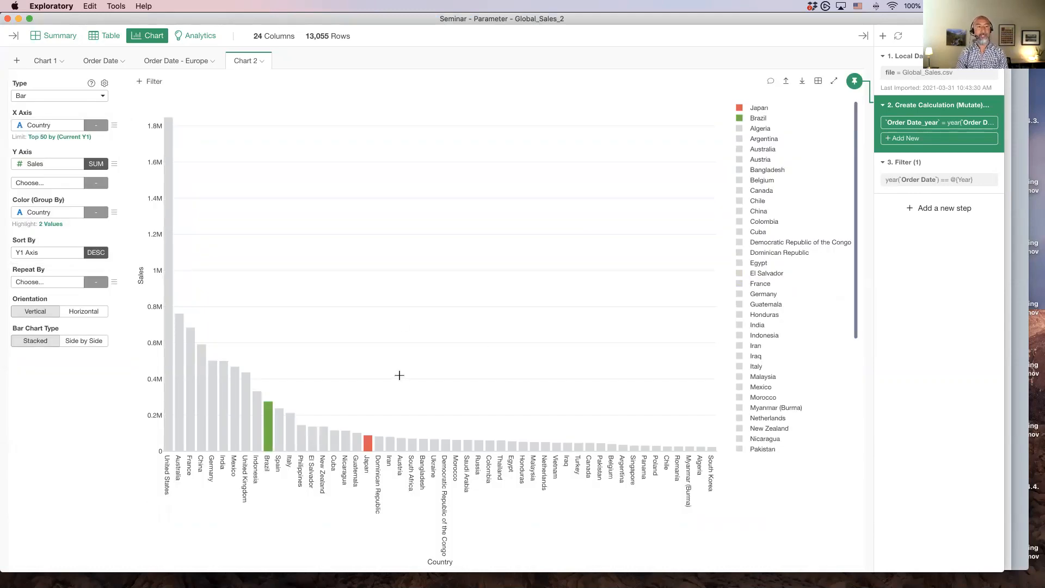
Switch to Keynote, select slide 116 'One last thing…' and start playing the presentation
{"action": "key", "text": "super+Tab"}
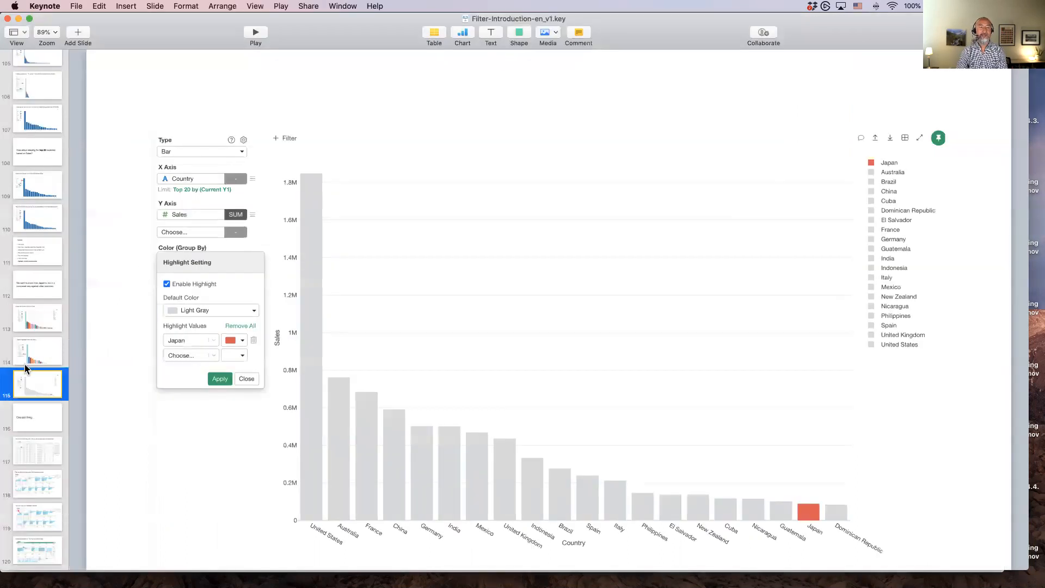
{"action": "scroll", "coordinate": [25, 364], "scroll_direction": "down", "scroll_amount": 5}
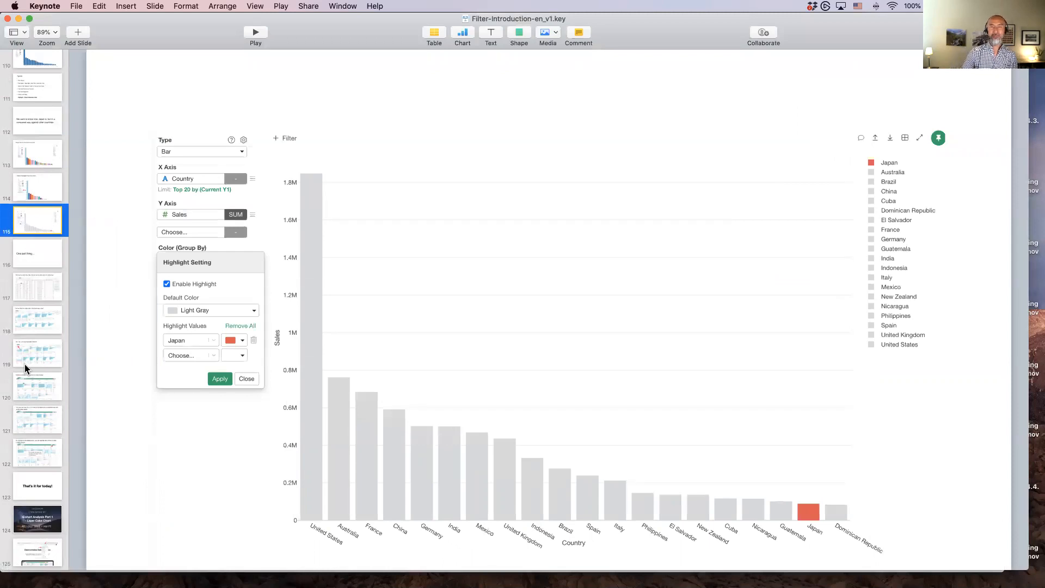
{"action": "left_click", "coordinate": [28, 252]}
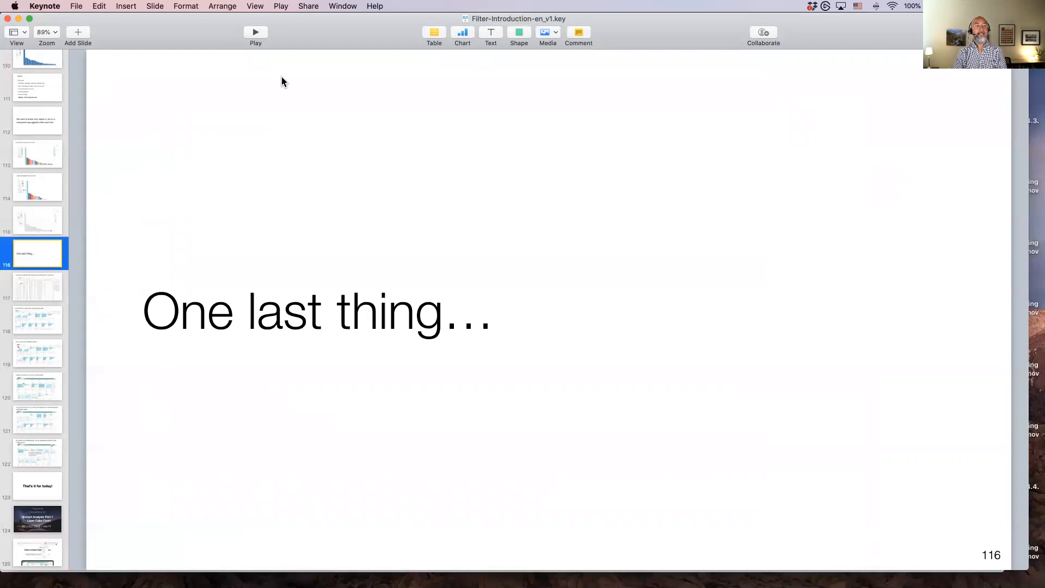
{"action": "left_click", "coordinate": [256, 34]}
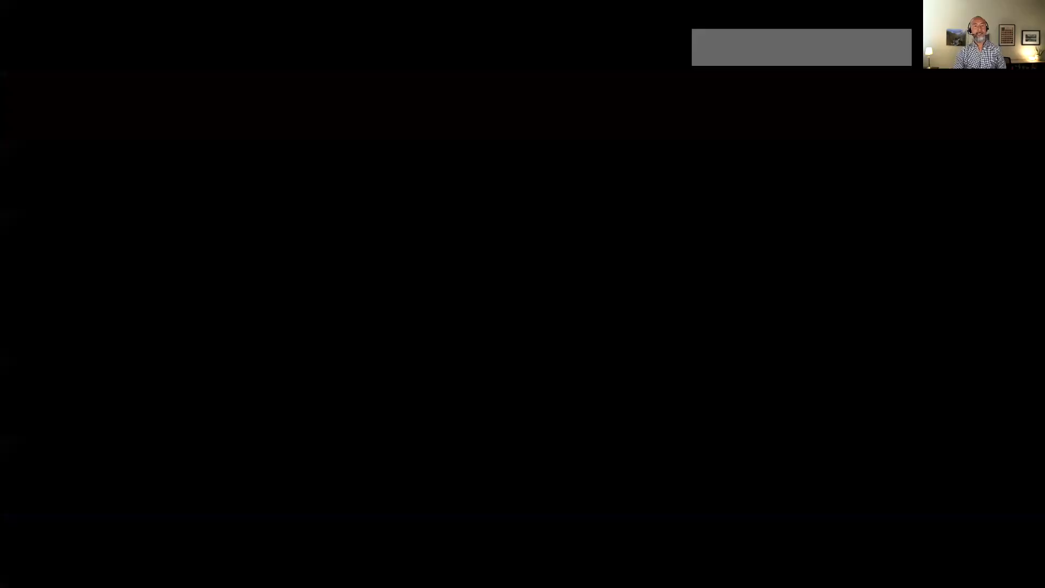
Advance two slides, leave the slideshow, and open the Summary view in Exploratory
{"action": "key", "text": "Right"}
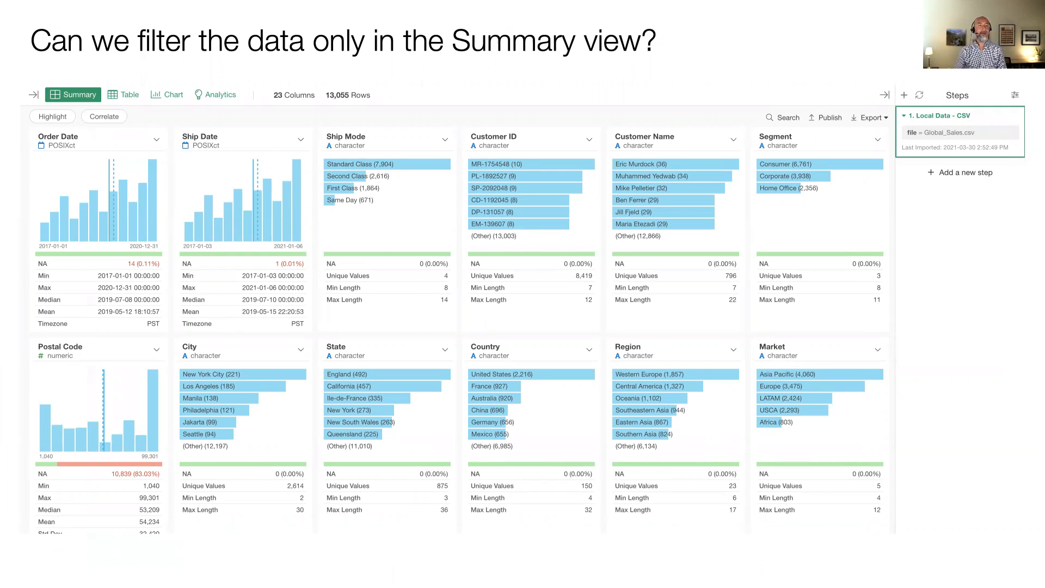
{"action": "key", "text": "Right"}
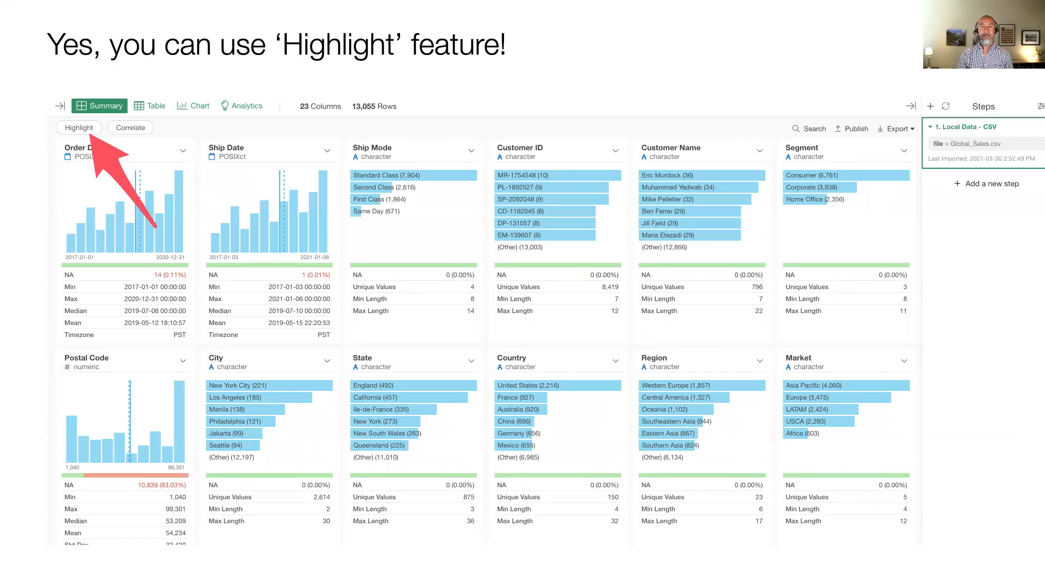
{"action": "key", "text": "Escape"}
{"action": "key", "text": "super+Tab"}
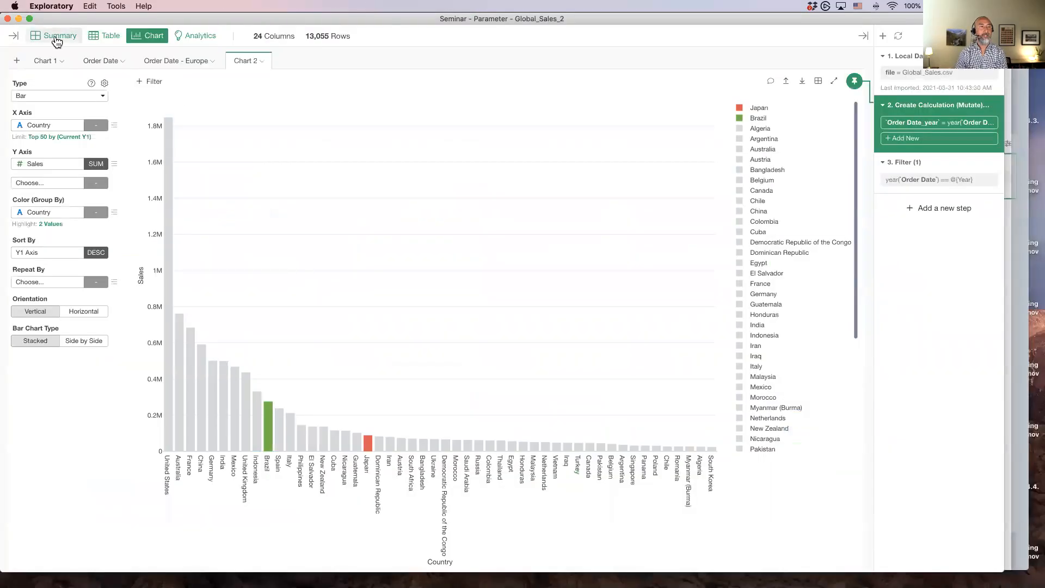
{"action": "left_click", "coordinate": [57, 41]}
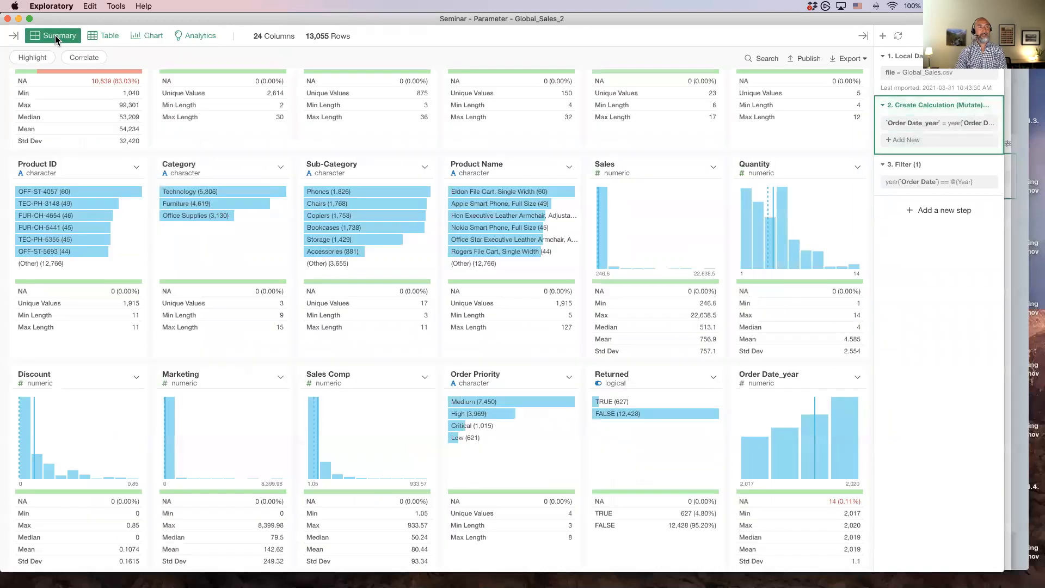
Highlight rows where Country equals United States in the Summary view, reopening the highlight setting and running it again
{"action": "scroll", "coordinate": [311, 327], "scroll_direction": "up", "scroll_amount": 5}
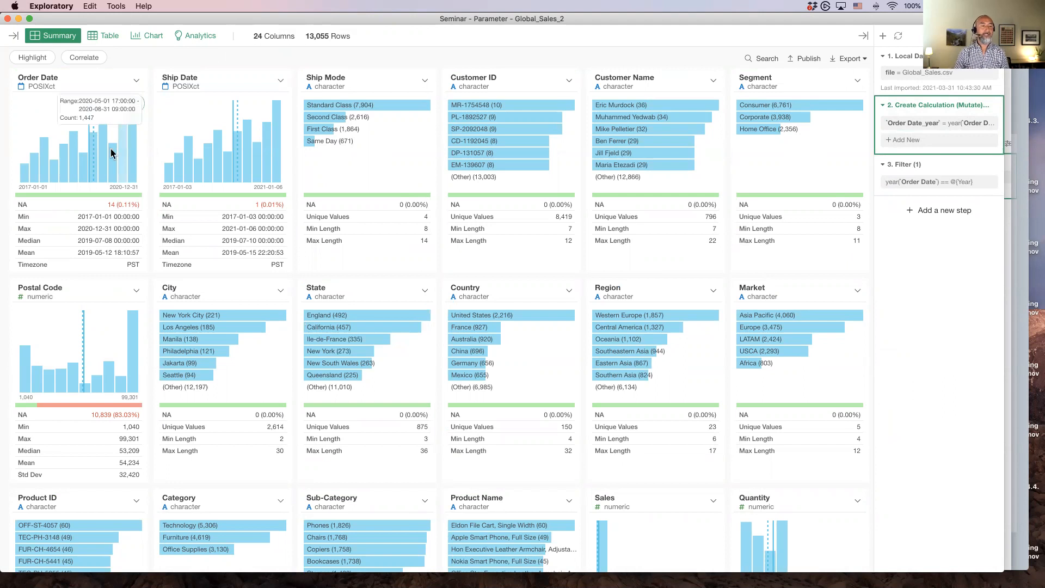
{"action": "scroll", "coordinate": [397, 279], "scroll_direction": "down", "scroll_amount": 5}
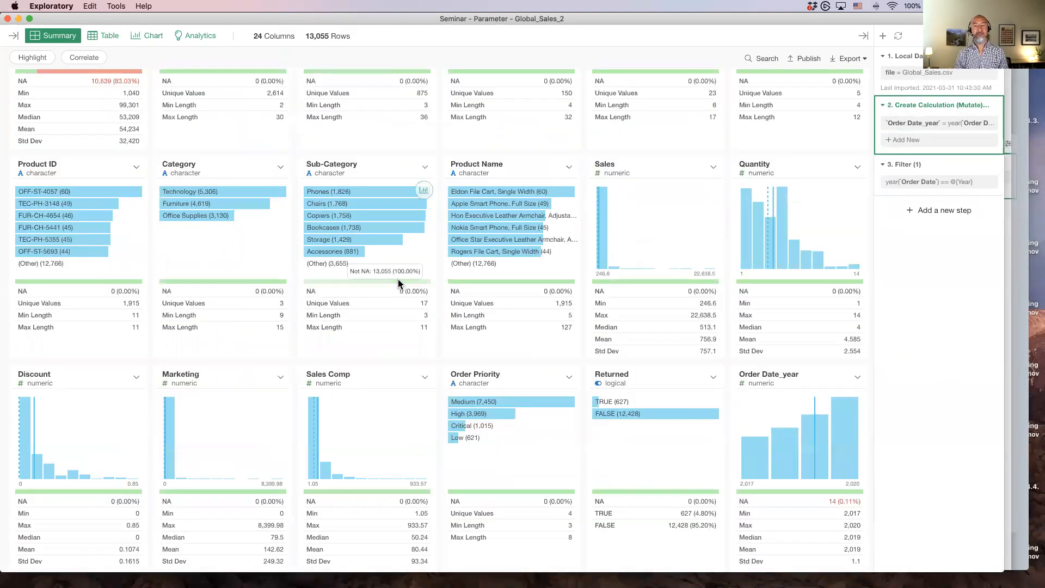
{"action": "scroll", "coordinate": [398, 279], "scroll_direction": "up", "scroll_amount": 4}
{"action": "scroll", "coordinate": [399, 283], "scroll_direction": "down", "scroll_amount": 6}
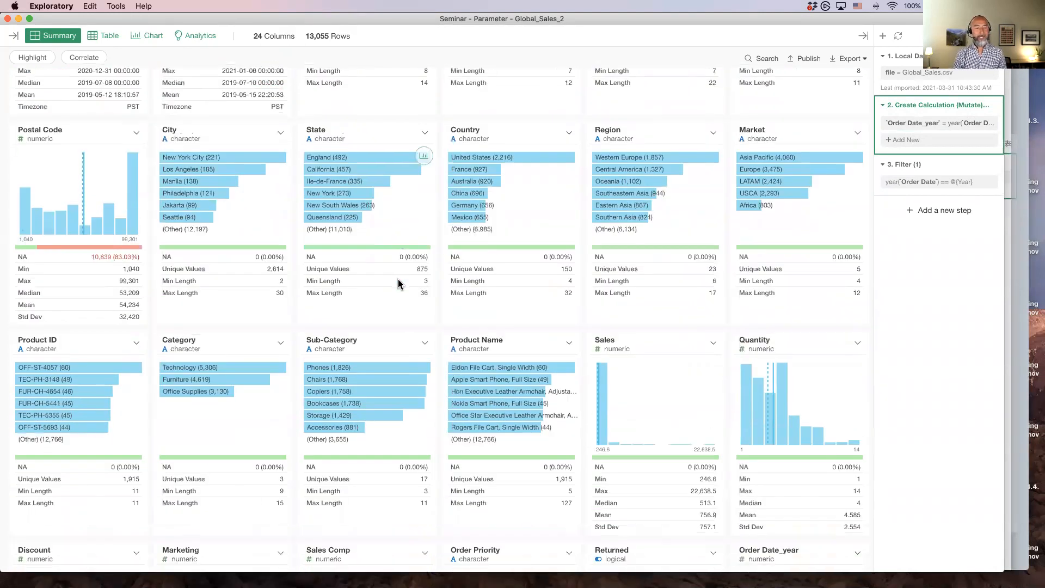
{"action": "scroll", "coordinate": [397, 280], "scroll_direction": "down", "scroll_amount": 6}
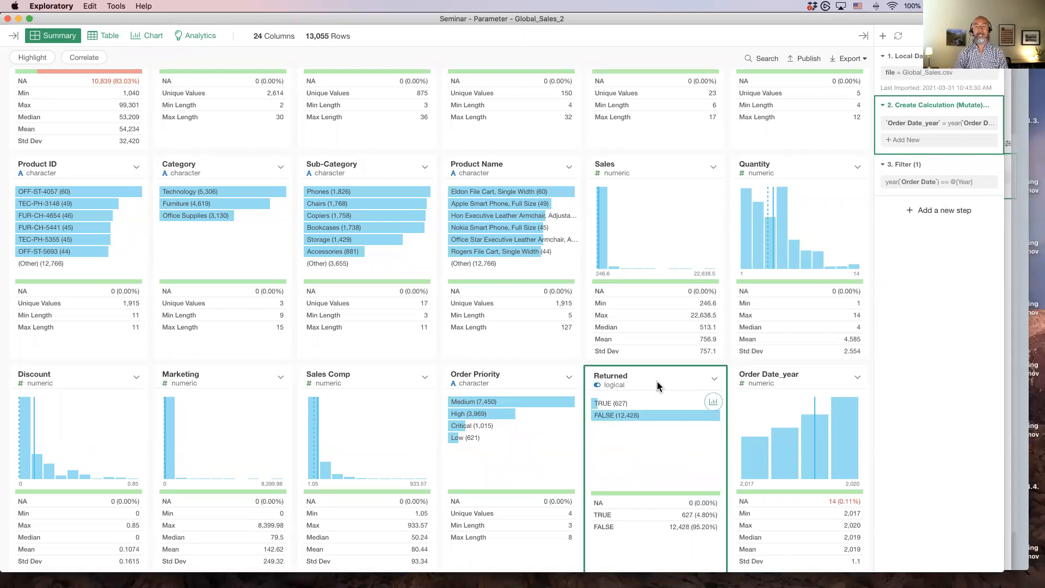
{"action": "left_click", "coordinate": [34, 58]}
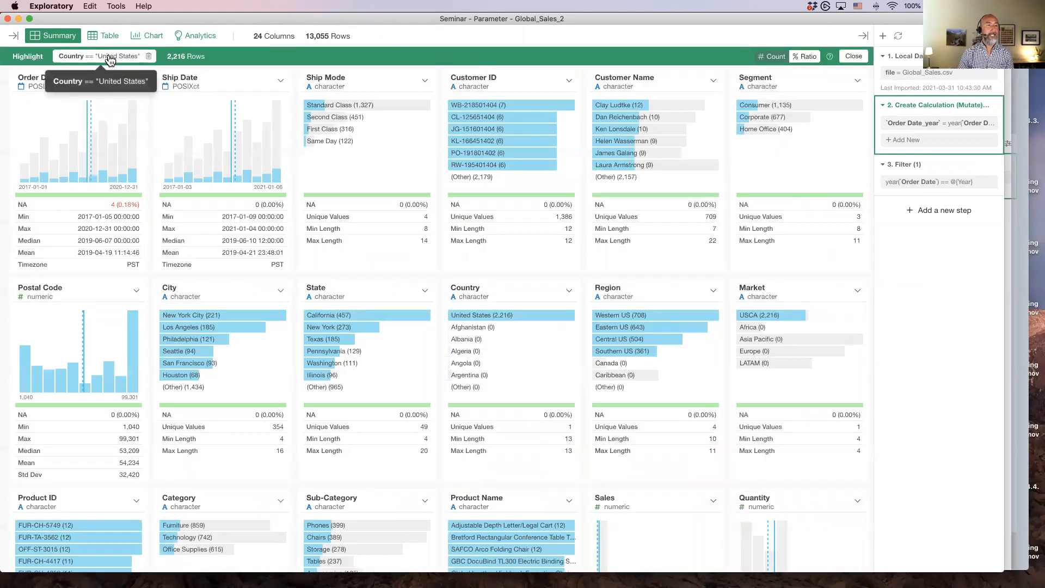
{"action": "left_click", "coordinate": [110, 60]}
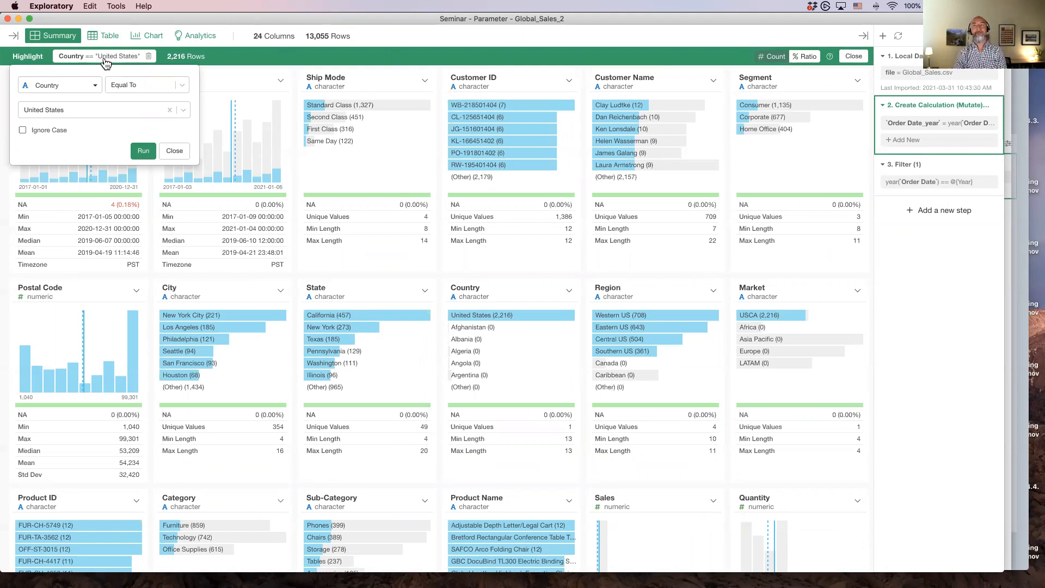
{"action": "left_click", "coordinate": [83, 89]}
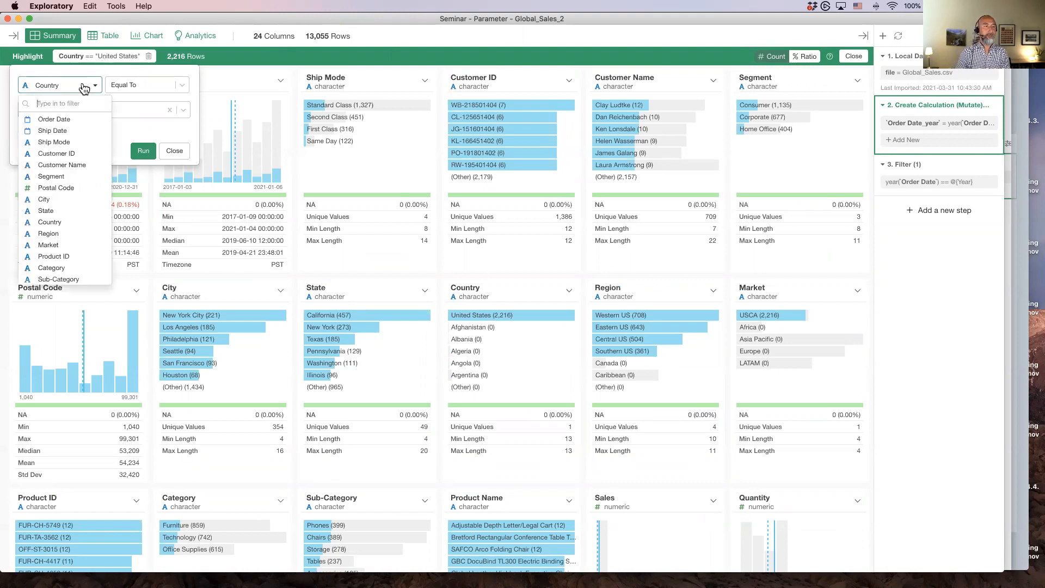
{"action": "left_click", "coordinate": [83, 89]}
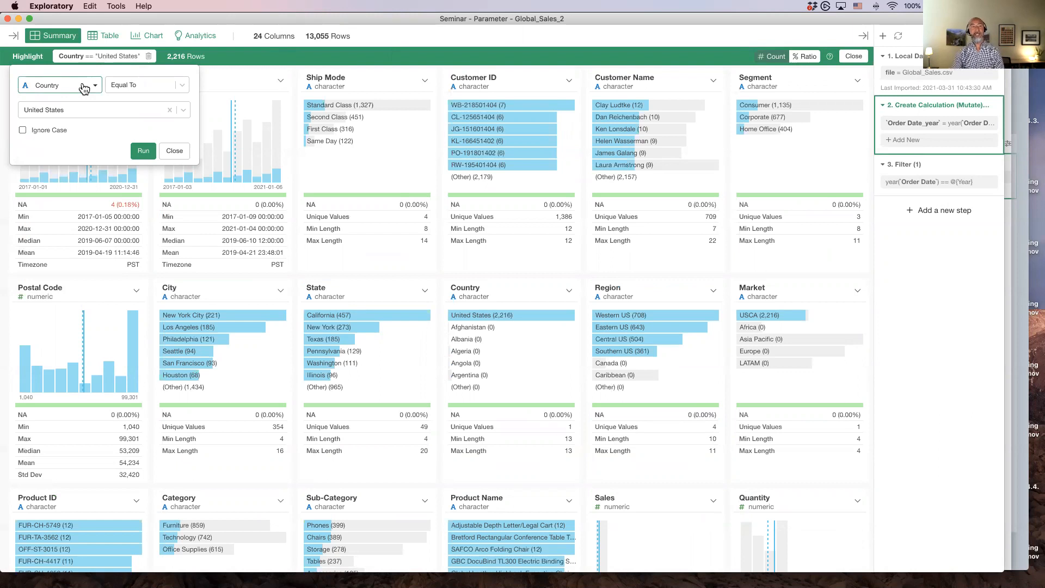
{"action": "left_click", "coordinate": [84, 111]}
{"action": "left_click", "coordinate": [85, 111]}
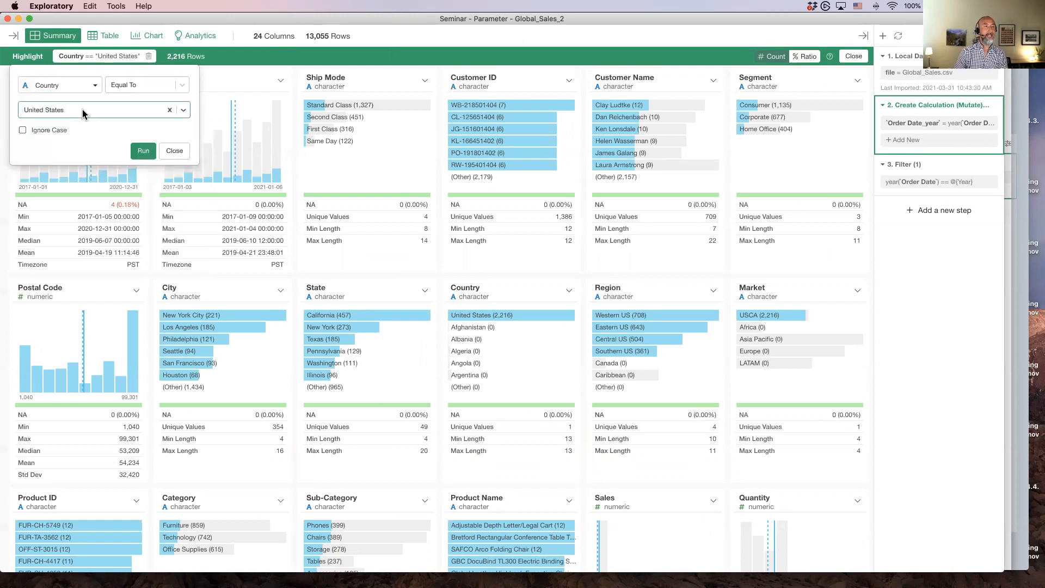
{"action": "left_click", "coordinate": [144, 151]}
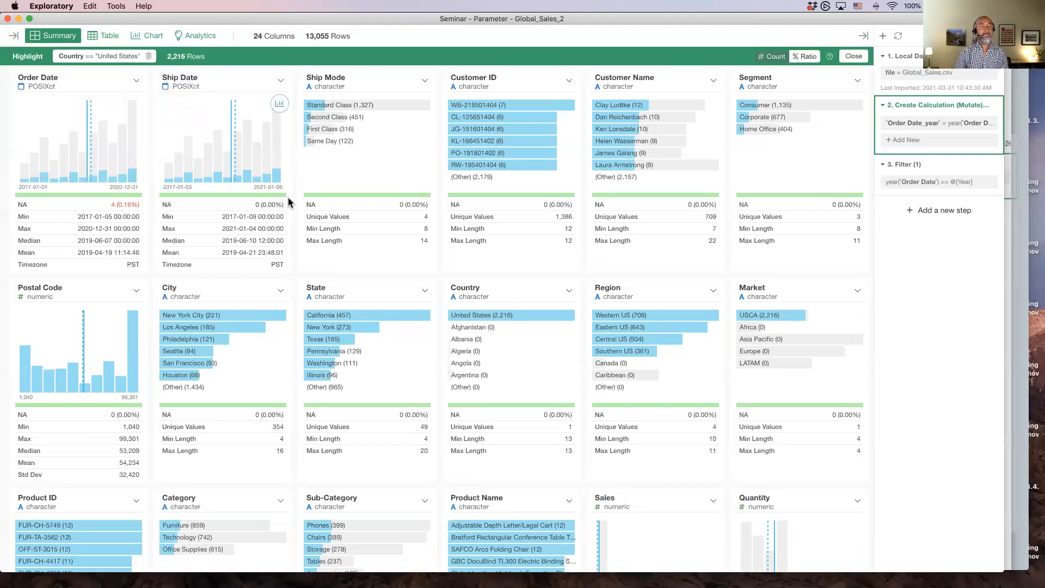
Examine the Returned column and other column summaries under the United States highlight
{"action": "scroll", "coordinate": [298, 246], "scroll_direction": "down", "scroll_amount": 6}
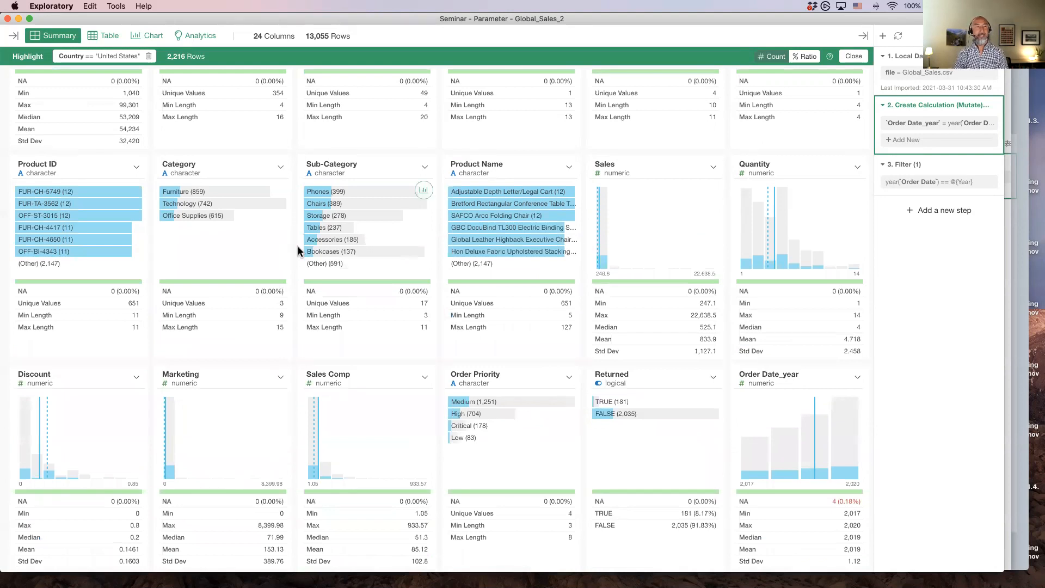
{"action": "scroll", "coordinate": [298, 247], "scroll_direction": "up", "scroll_amount": 6}
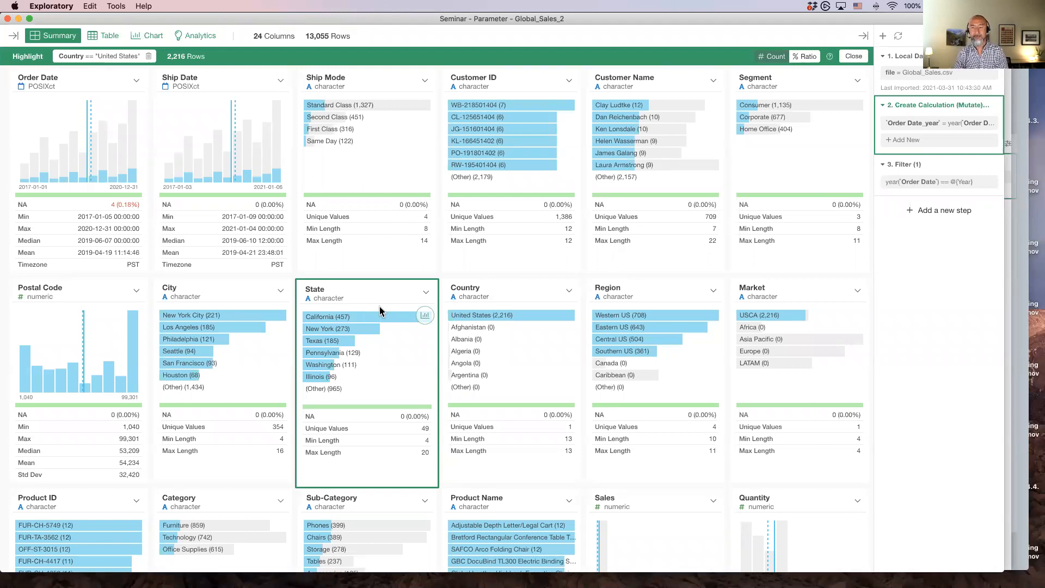
{"action": "scroll", "coordinate": [380, 308], "scroll_direction": "down", "scroll_amount": 10}
{"action": "scroll", "coordinate": [380, 311], "scroll_direction": "down", "scroll_amount": 1}
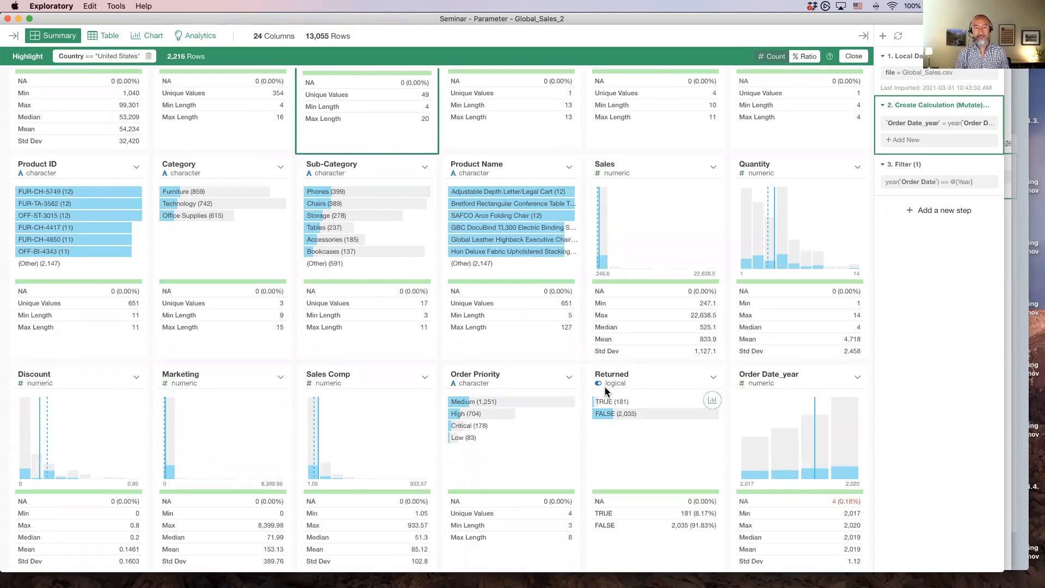
{"action": "left_click", "coordinate": [638, 384]}
{"action": "mouse_move", "coordinate": [630, 424]}
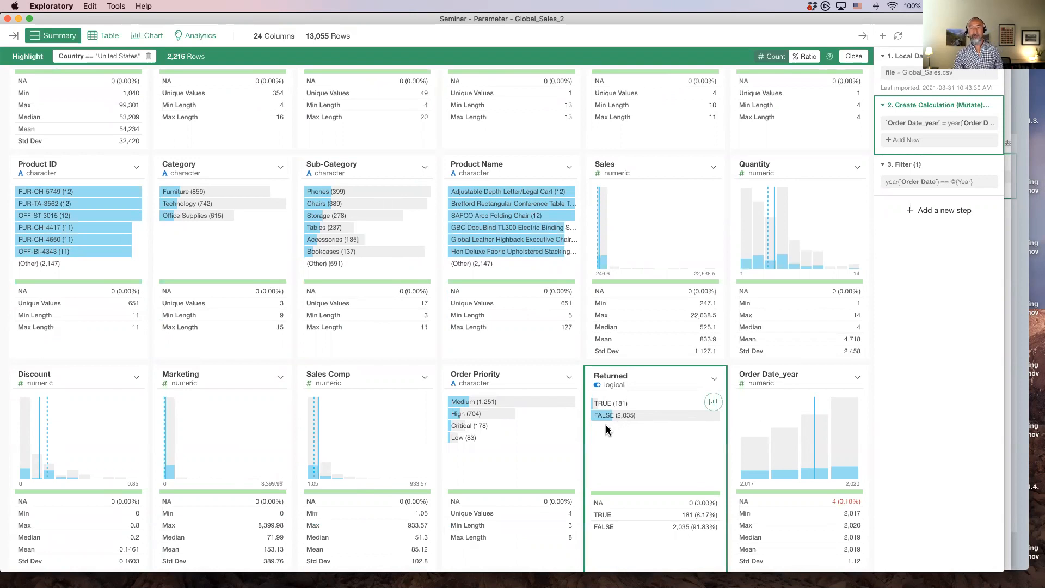
{"action": "mouse_move", "coordinate": [673, 420]}
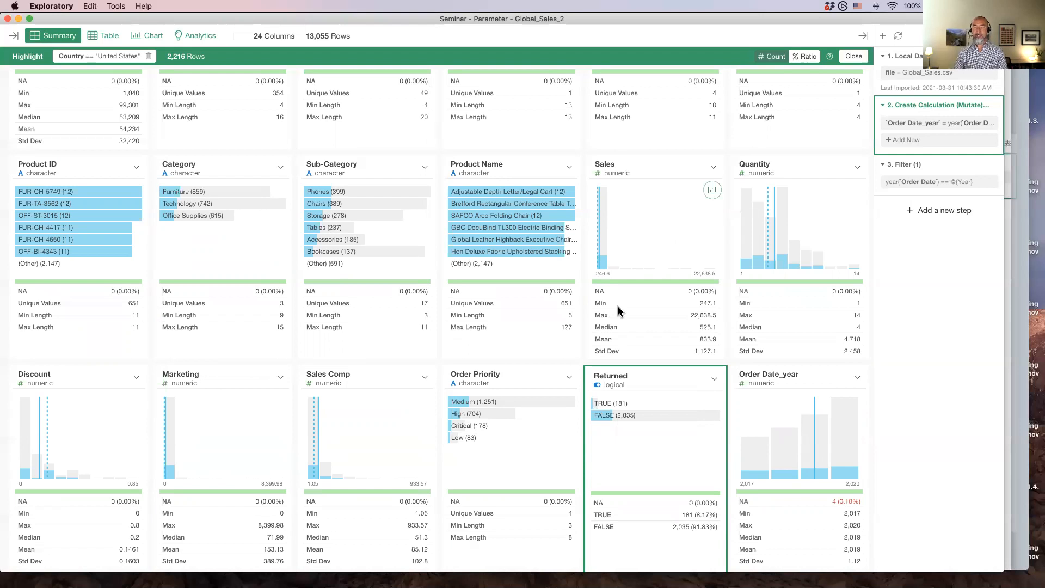
Switch the highlight display from counts to ratios and select the Returned column
{"action": "left_click", "coordinate": [807, 57]}
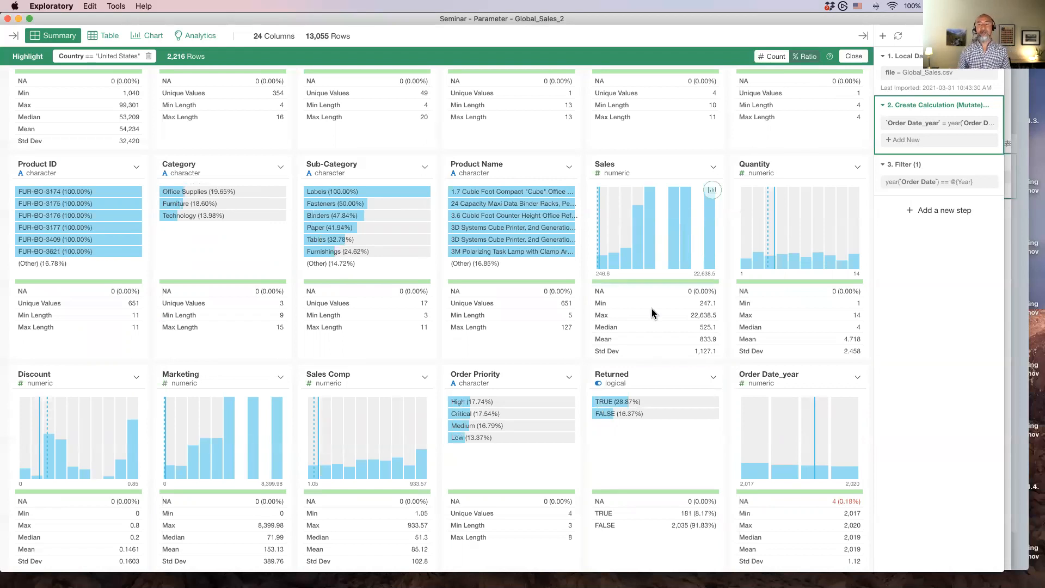
{"action": "left_click", "coordinate": [642, 385]}
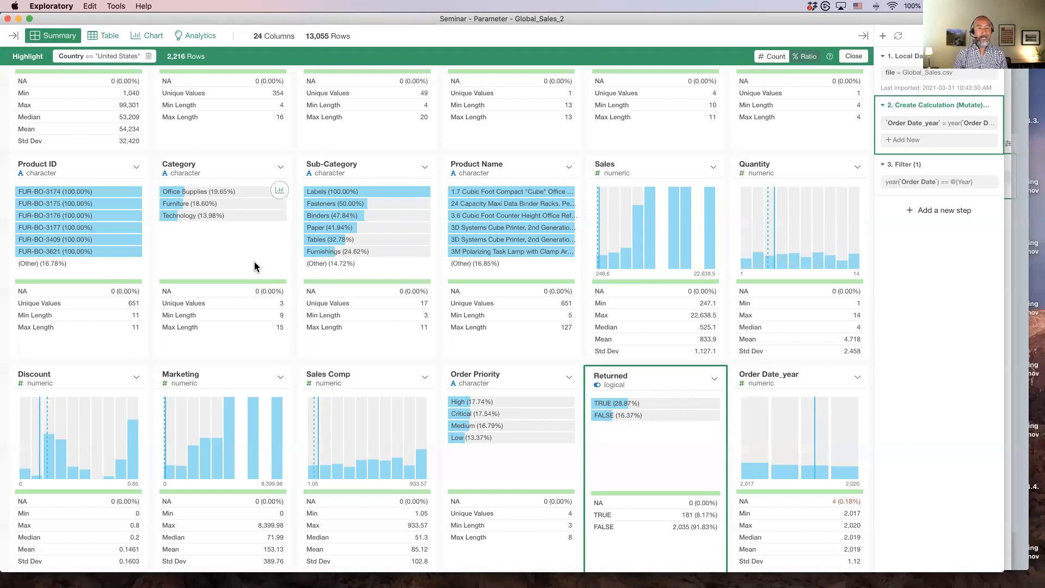
{"action": "mouse_move", "coordinate": [627, 210]}
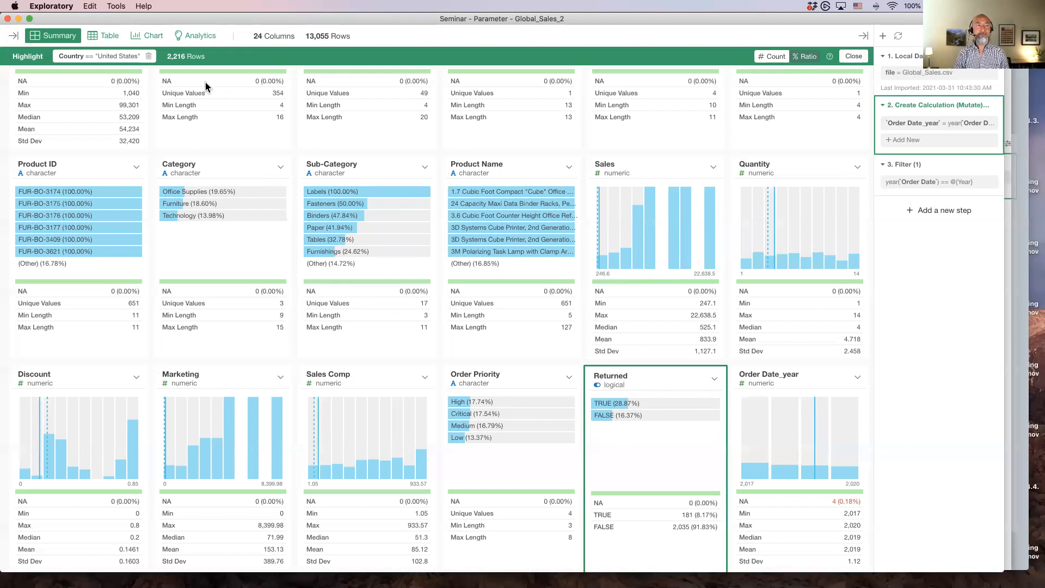
Change the highlight condition to Sales Greater Than 1000 and run it
{"action": "left_click", "coordinate": [116, 58]}
{"action": "left_click", "coordinate": [69, 89]}
{"action": "scroll", "coordinate": [60, 196], "scroll_direction": "down", "scroll_amount": 5}
{"action": "left_click", "coordinate": [57, 197]}
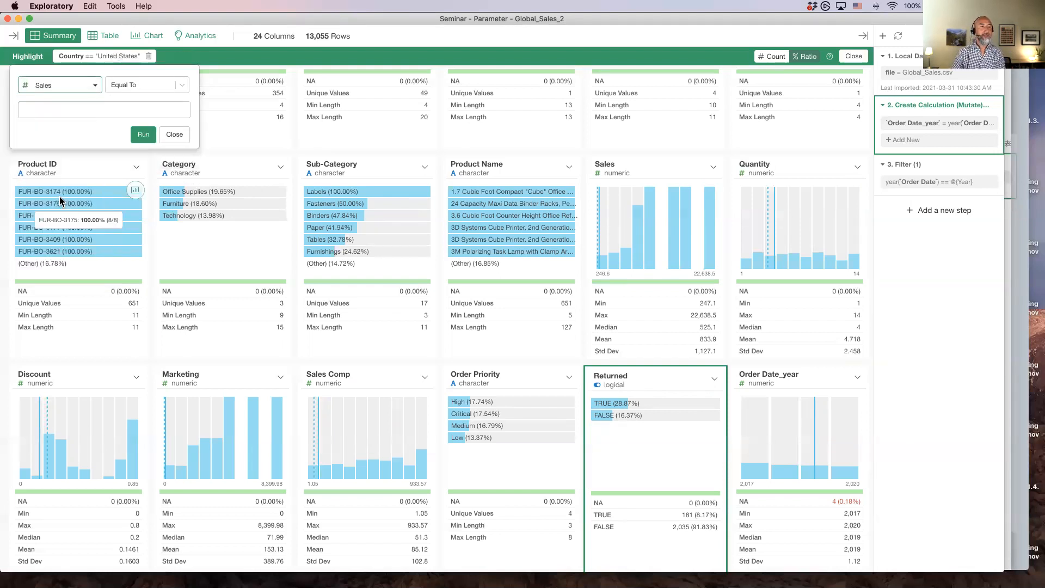
{"action": "left_click", "coordinate": [135, 87]}
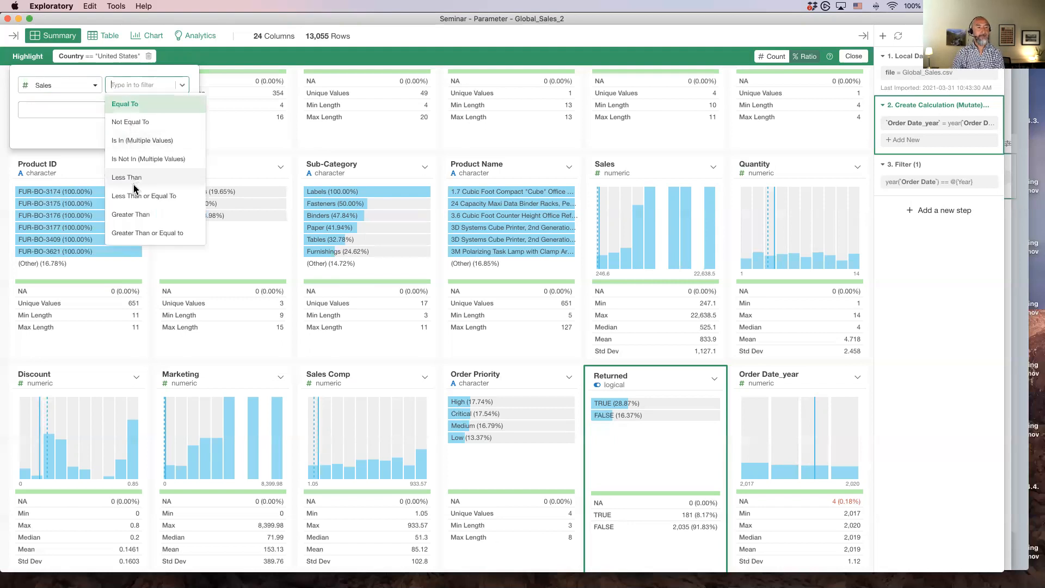
{"action": "left_click", "coordinate": [130, 214]}
{"action": "left_click", "coordinate": [81, 112]}
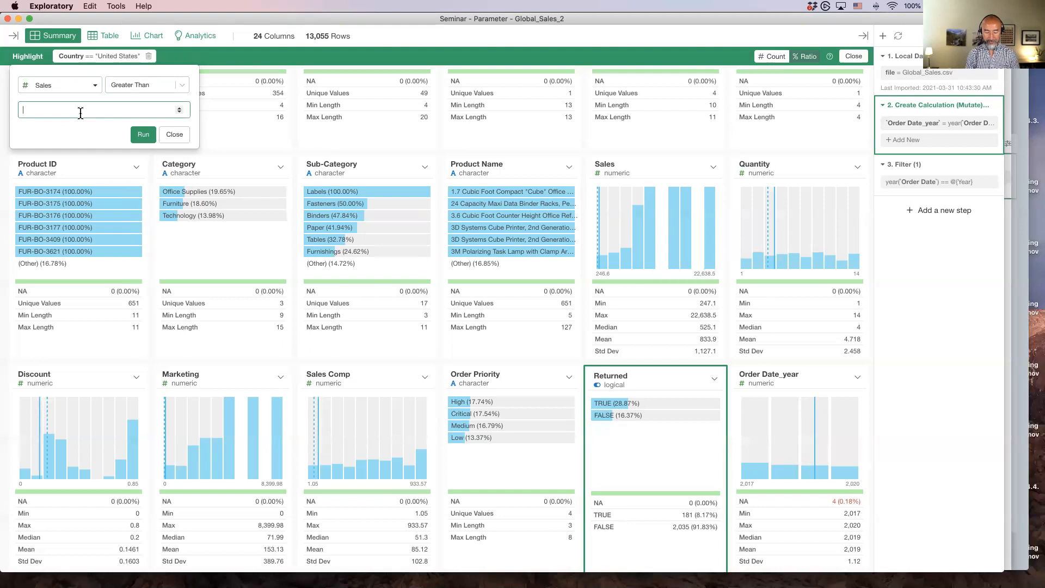
{"action": "type", "text": "2"}
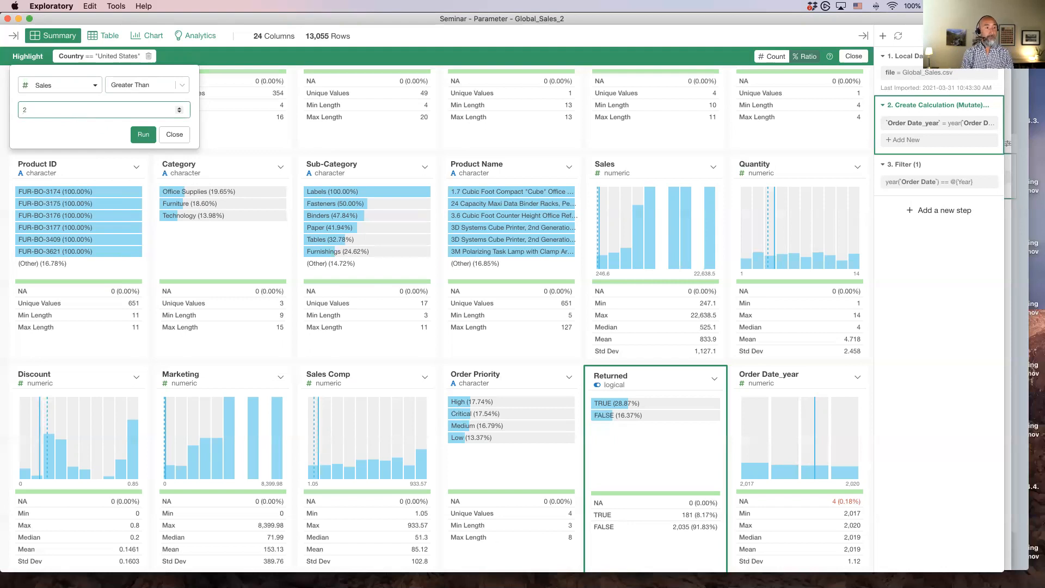
{"action": "type", "text": "000"}
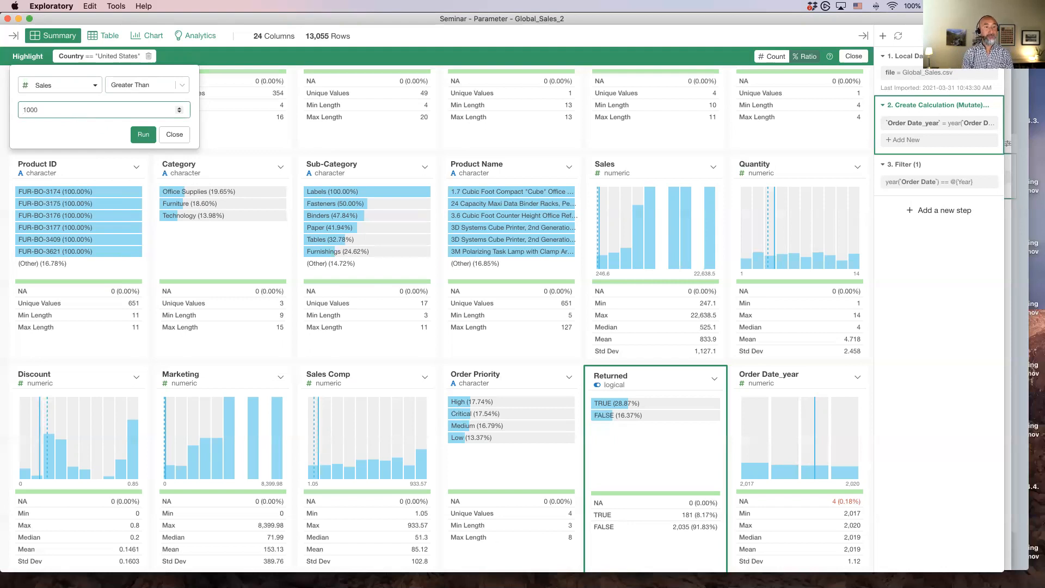
{"action": "left_click", "coordinate": [138, 139]}
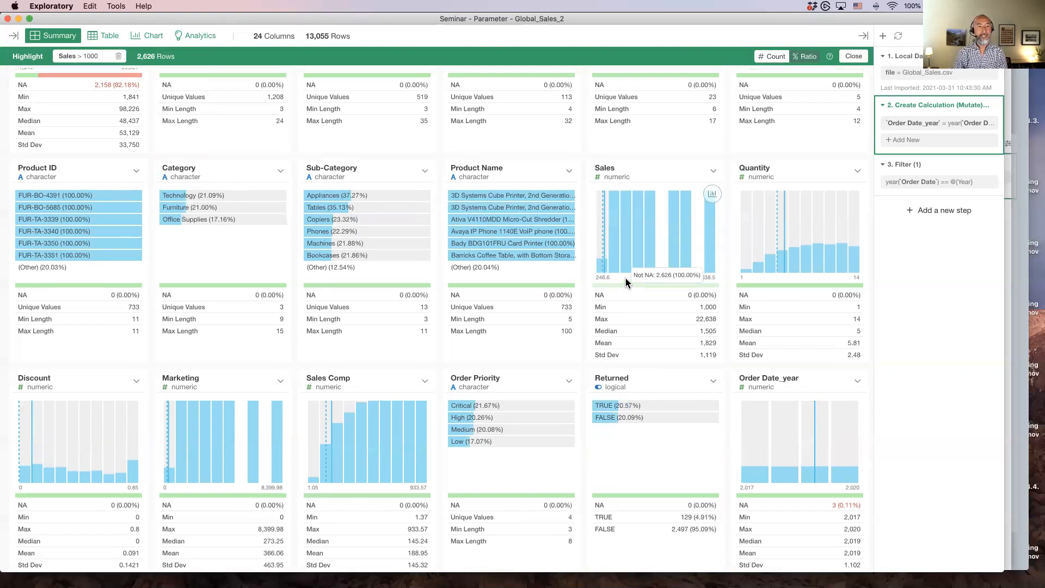
{"action": "scroll", "coordinate": [626, 282], "scroll_direction": "up", "scroll_amount": 5}
{"action": "scroll", "coordinate": [626, 282], "scroll_direction": "up", "scroll_amount": 1}
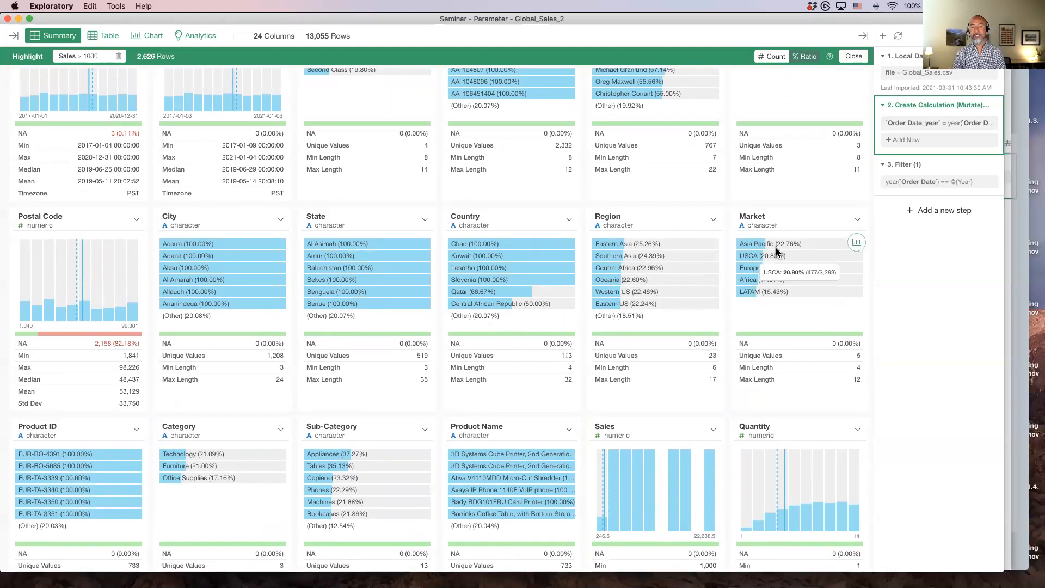
{"action": "mouse_move", "coordinate": [754, 247]}
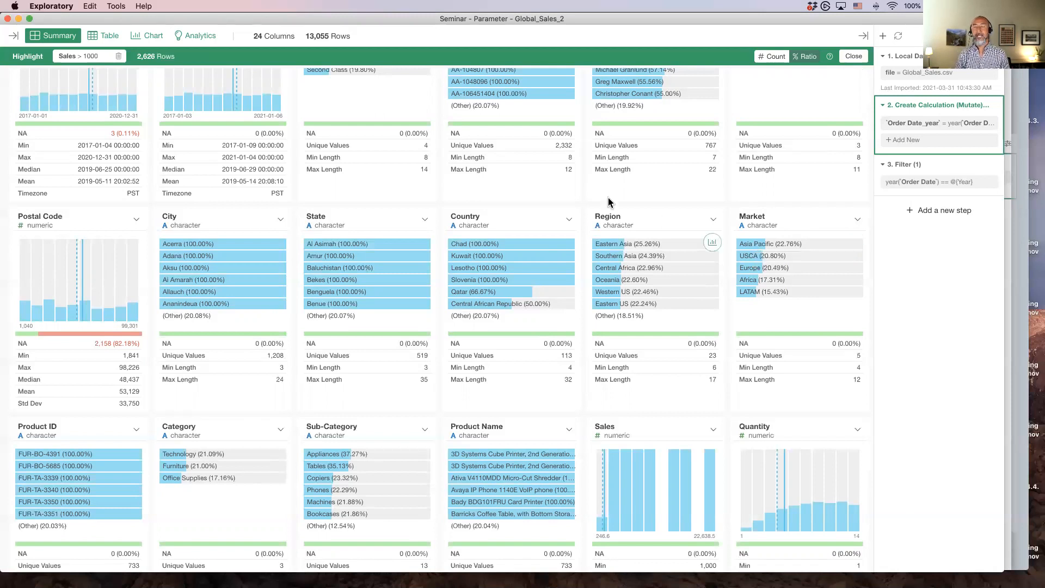
Switch to Keynote, select slide 122 about the Ratio button, play the presentation and advance one slide
{"action": "key", "text": "super+Tab"}
{"action": "left_click", "coordinate": [296, 296]}
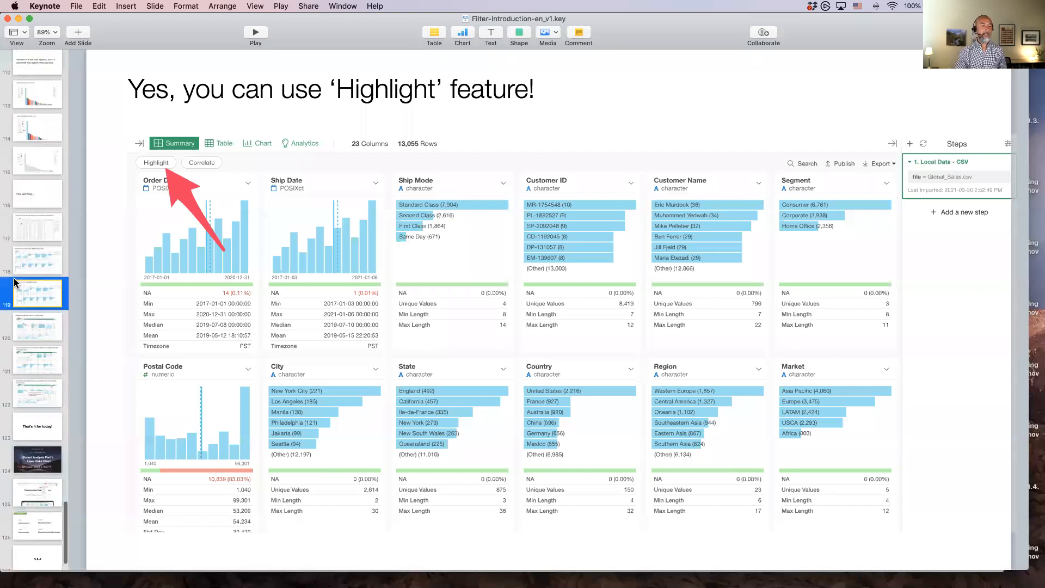
{"action": "scroll", "coordinate": [19, 288], "scroll_direction": "down", "scroll_amount": 4}
{"action": "left_click", "coordinate": [25, 298]}
{"action": "left_click", "coordinate": [28, 324]}
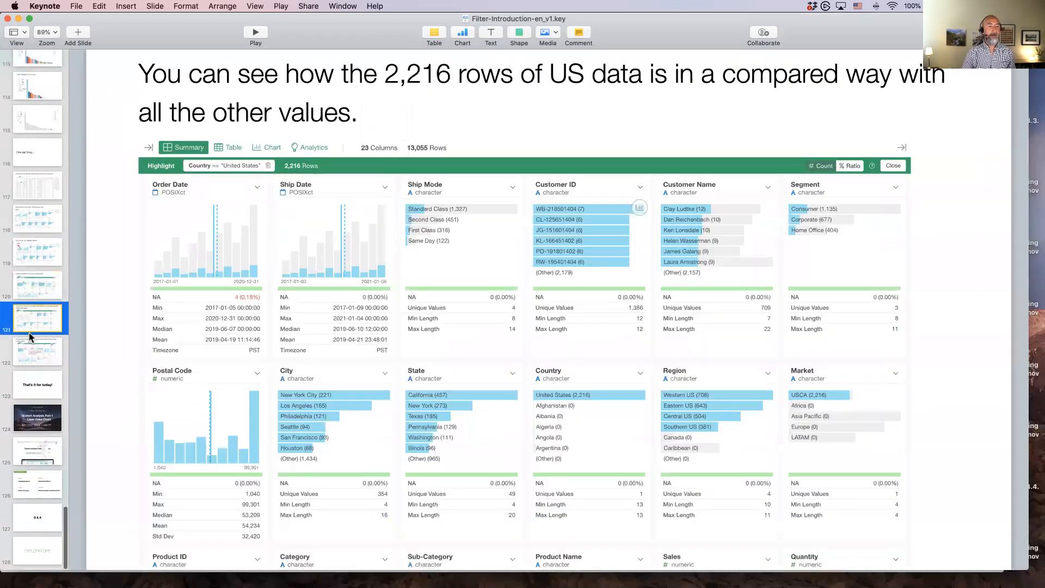
{"action": "left_click", "coordinate": [30, 342]}
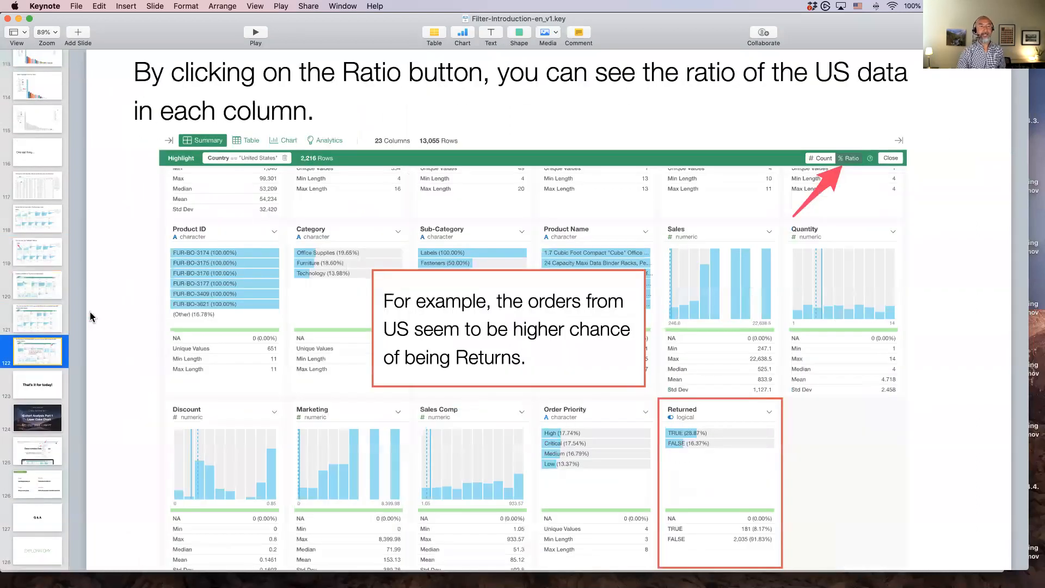
{"action": "left_click", "coordinate": [255, 34]}
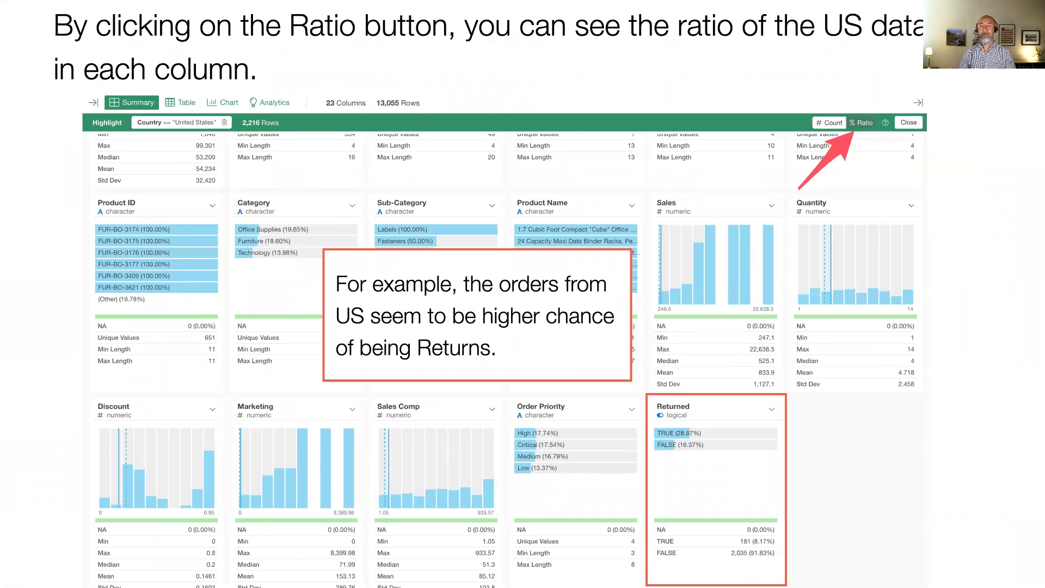
{"action": "key", "text": "Right"}
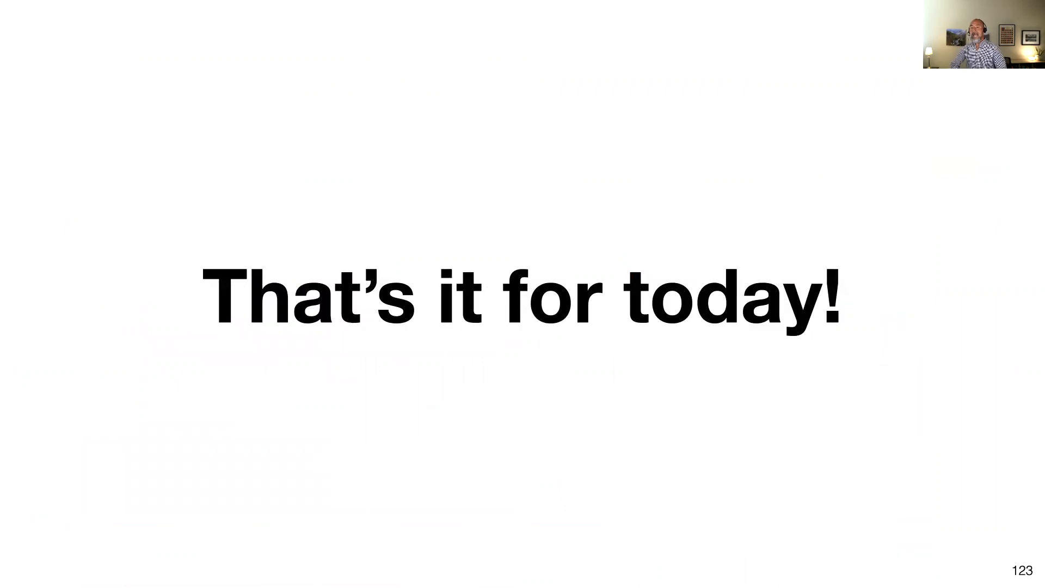